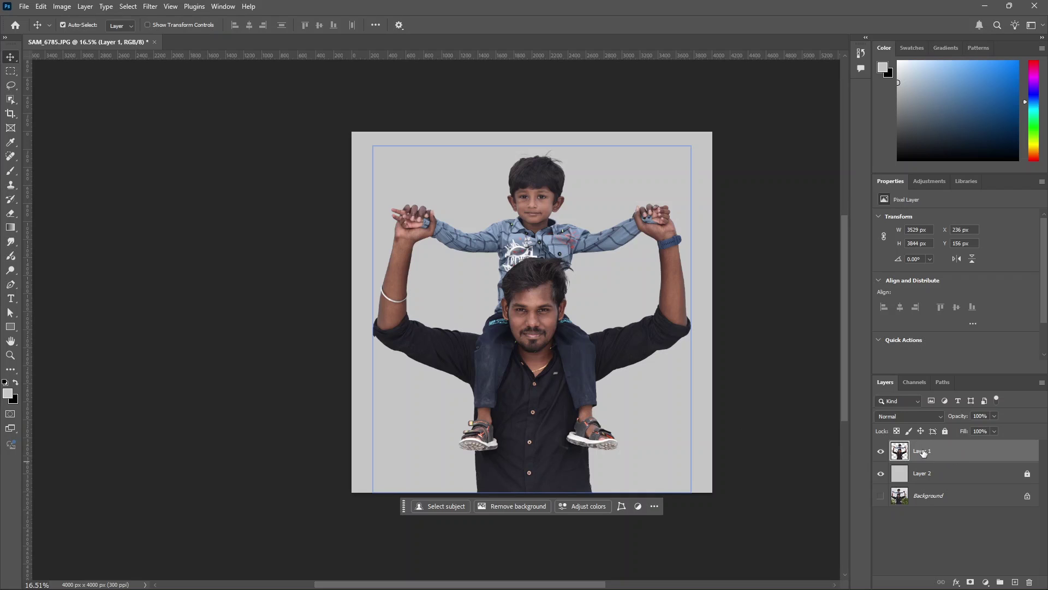
Step: Convert Layer 1 to a smart object and open the Camera Raw Filter on it
{"action": "right_click", "coordinate": [922, 452]}
{"action": "left_click", "coordinate": [961, 374]}
{"action": "left_click", "coordinate": [924, 474]}
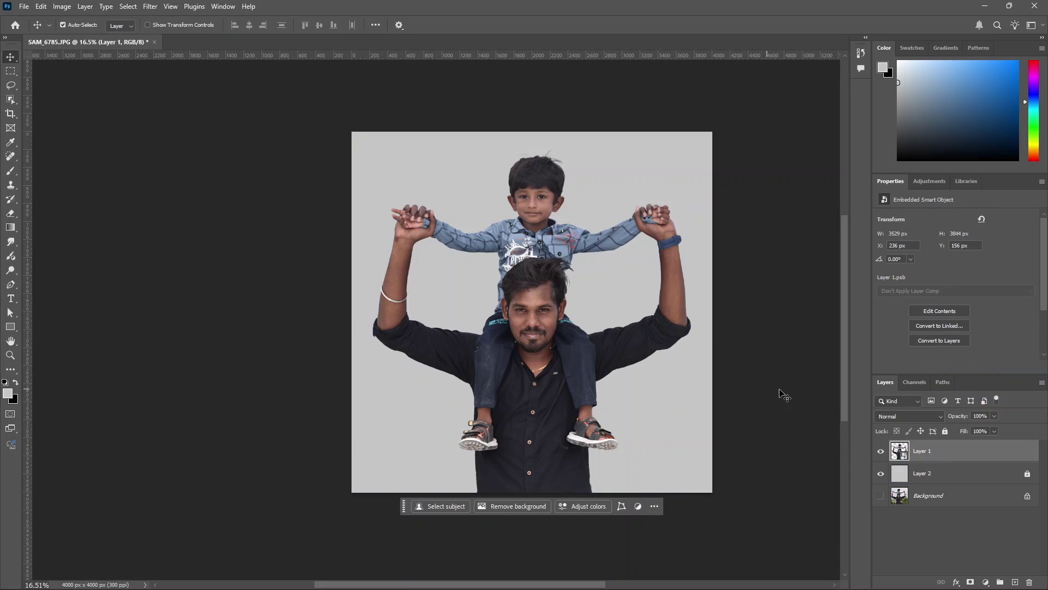
{"action": "left_click", "coordinate": [148, 7]}
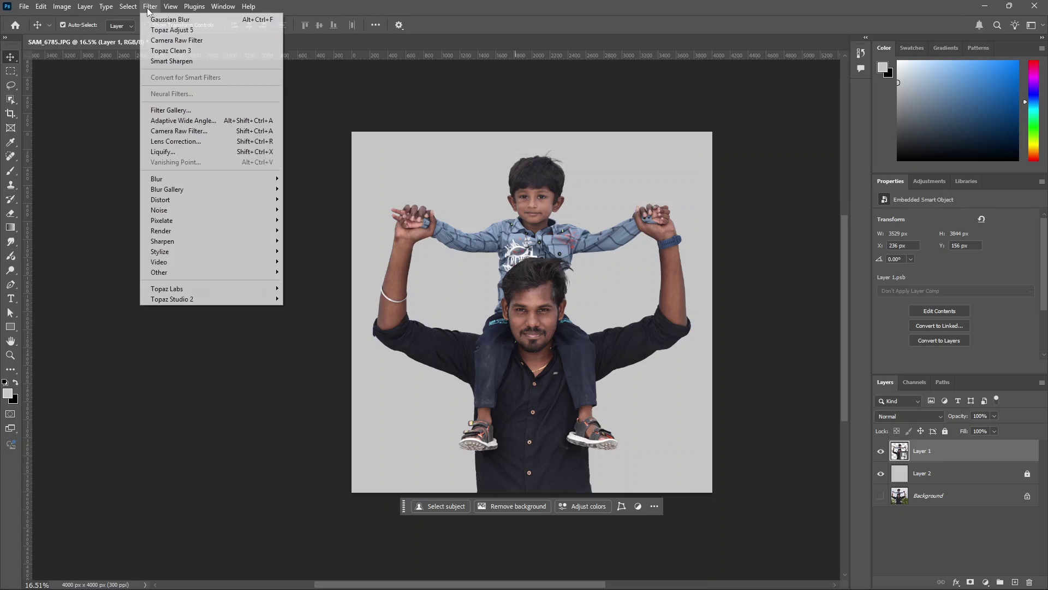
{"action": "left_click", "coordinate": [175, 135]}
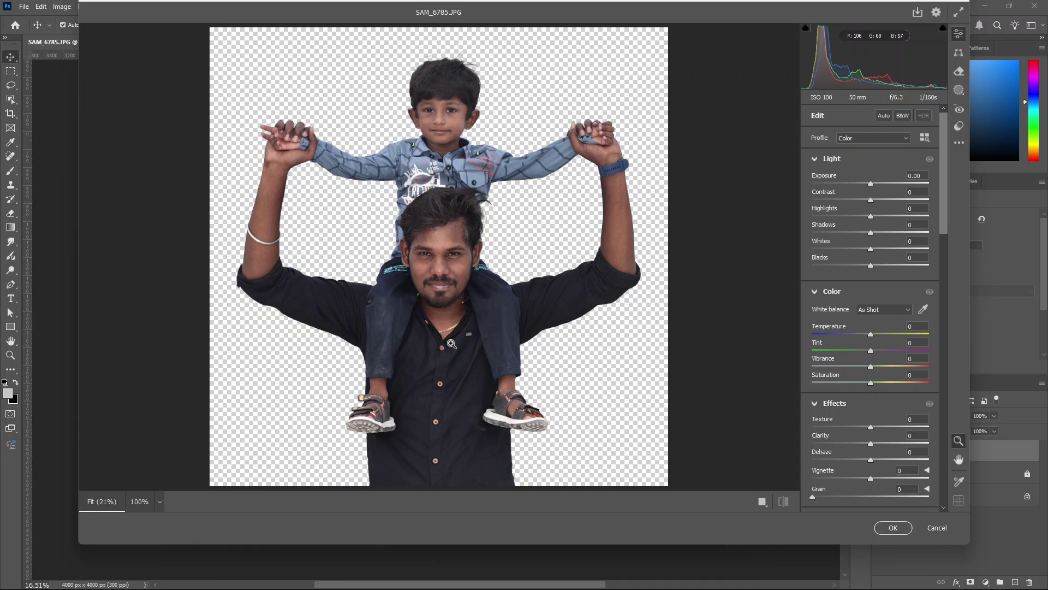
Step: Adjust the light and color in Camera Raw, setting Whites to +10, Blacks to -7, Temperature to +2 and Tint to +1
{"action": "left_click_drag", "start_coordinate": [442, 249], "coordinate": [472, 320]}
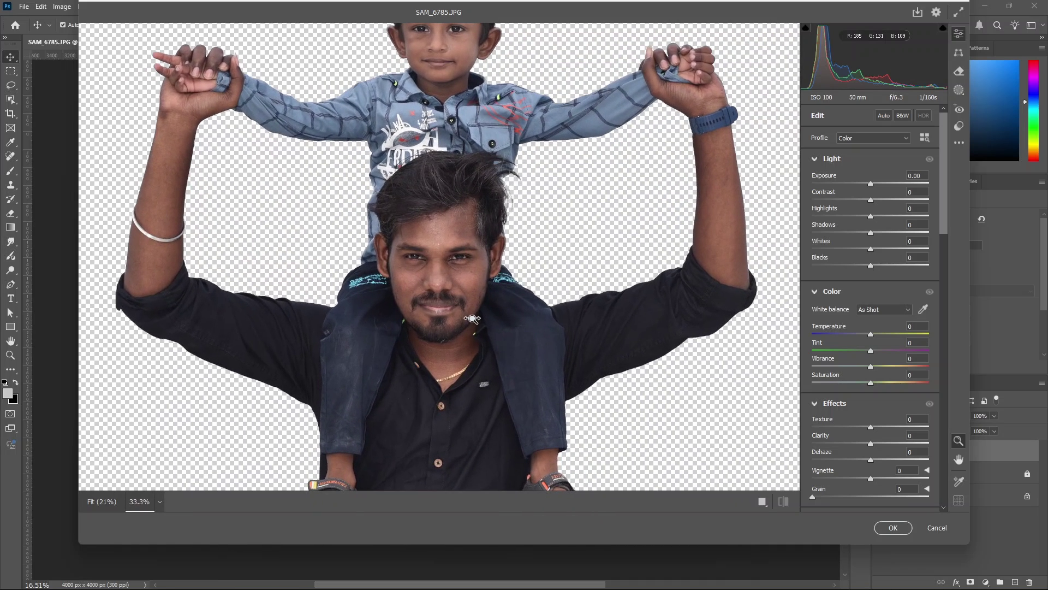
{"action": "left_click_drag", "start_coordinate": [526, 222], "coordinate": [525, 234]}
{"action": "key", "text": "space"}
{"action": "left_click_drag", "start_coordinate": [457, 222], "coordinate": [484, 284]}
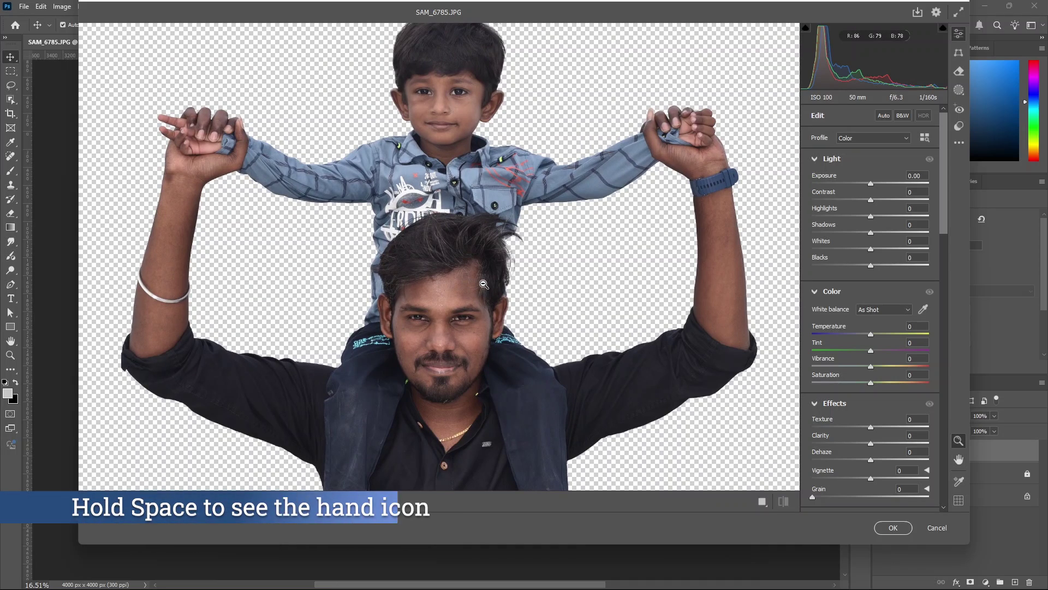
{"action": "key", "text": "space"}
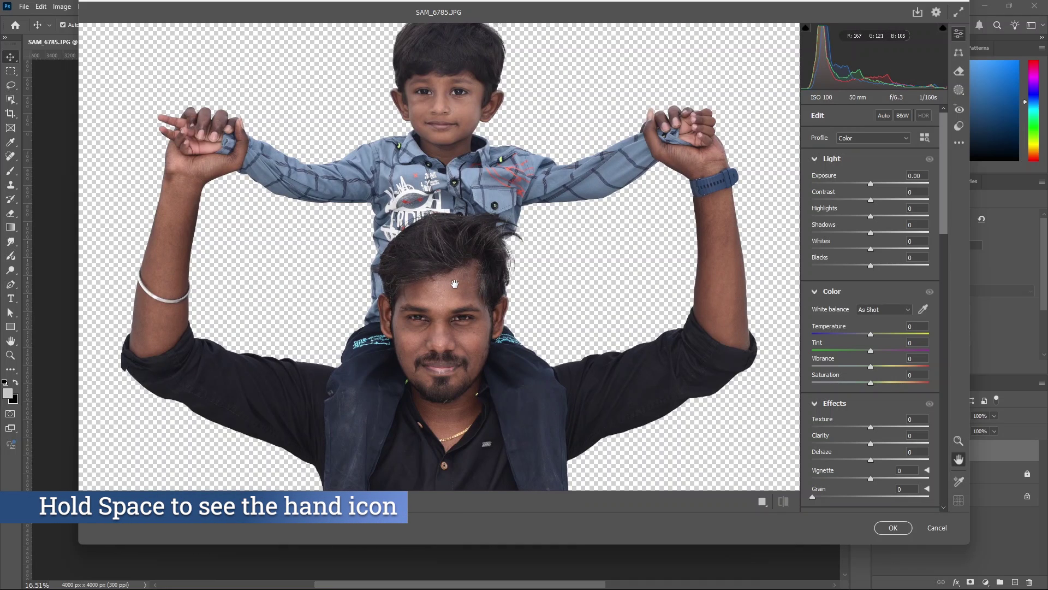
{"action": "left_click_drag", "start_coordinate": [445, 290], "coordinate": [472, 288]}
{"action": "scroll", "coordinate": [470, 287], "scroll_direction": "up", "scroll_amount": 1}
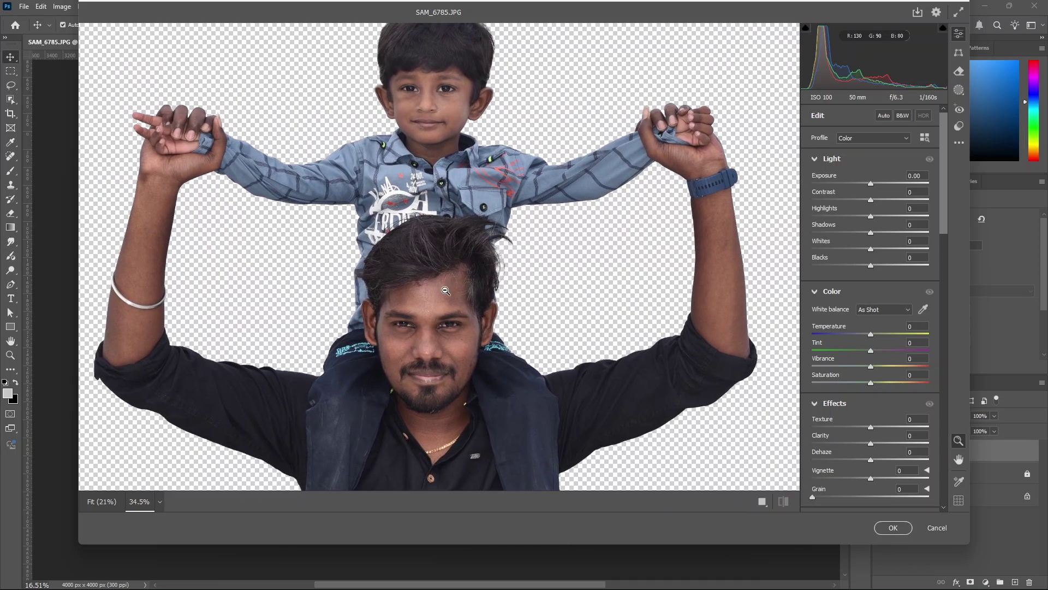
{"action": "left_click_drag", "start_coordinate": [870, 185], "coordinate": [887, 201]}
{"action": "left_click_drag", "start_coordinate": [871, 215], "coordinate": [866, 265]}
{"action": "left_click_drag", "start_coordinate": [871, 334], "coordinate": [872, 351]}
Step: Set Texture to +6, Dehaze to +6 and Sharpening to 4, and apply the Camera Raw Filter
{"action": "scroll", "coordinate": [846, 324], "scroll_direction": "down", "scroll_amount": 3}
{"action": "left_click_drag", "start_coordinate": [872, 297], "coordinate": [867, 329]}
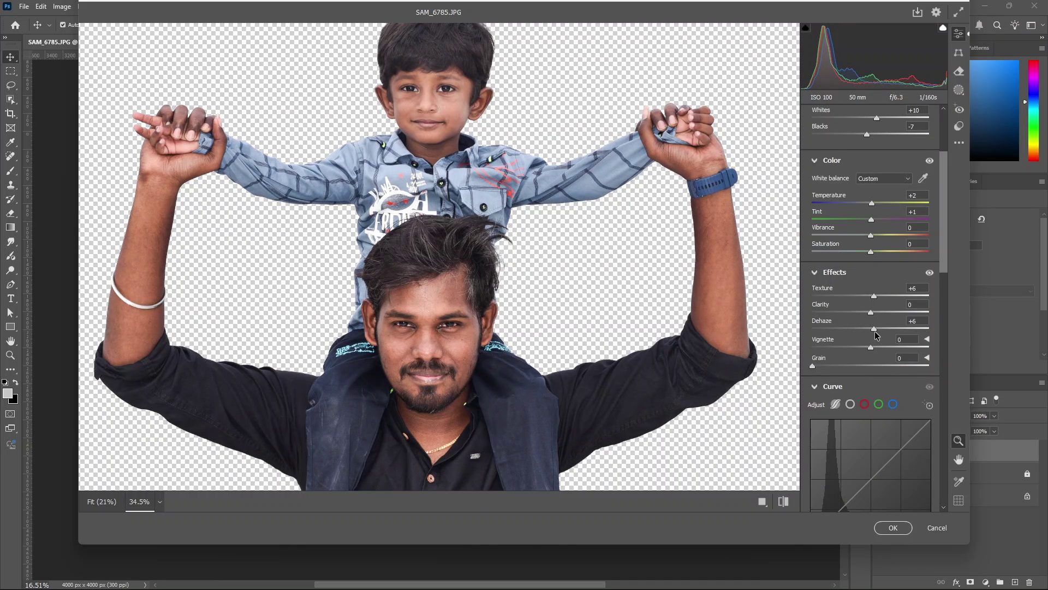
{"action": "scroll", "coordinate": [871, 338], "scroll_direction": "down", "scroll_amount": 4}
{"action": "scroll", "coordinate": [872, 348], "scroll_direction": "down", "scroll_amount": 8}
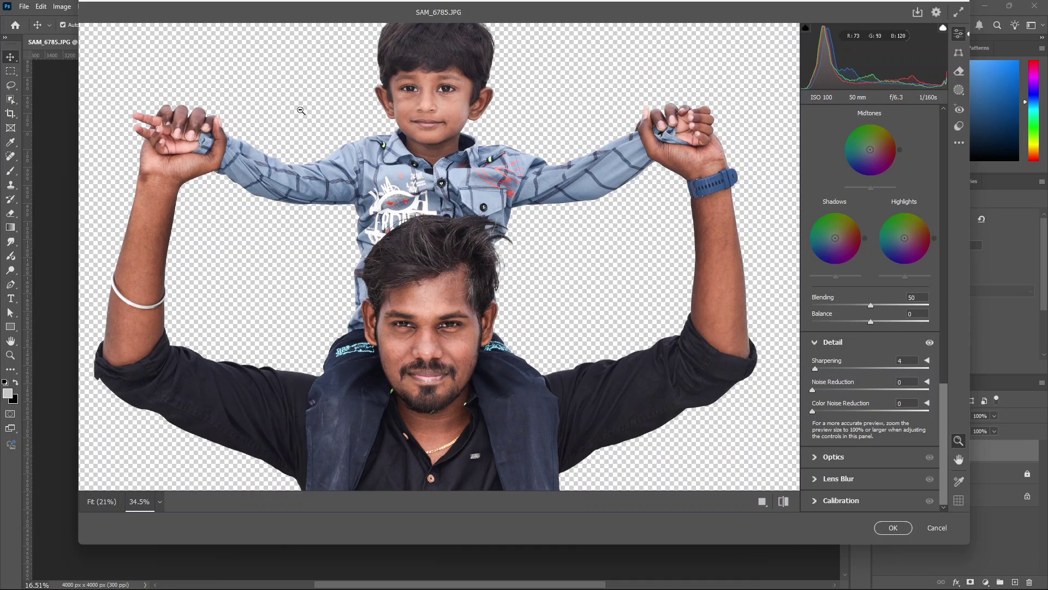
{"action": "left_click", "coordinate": [894, 527]}
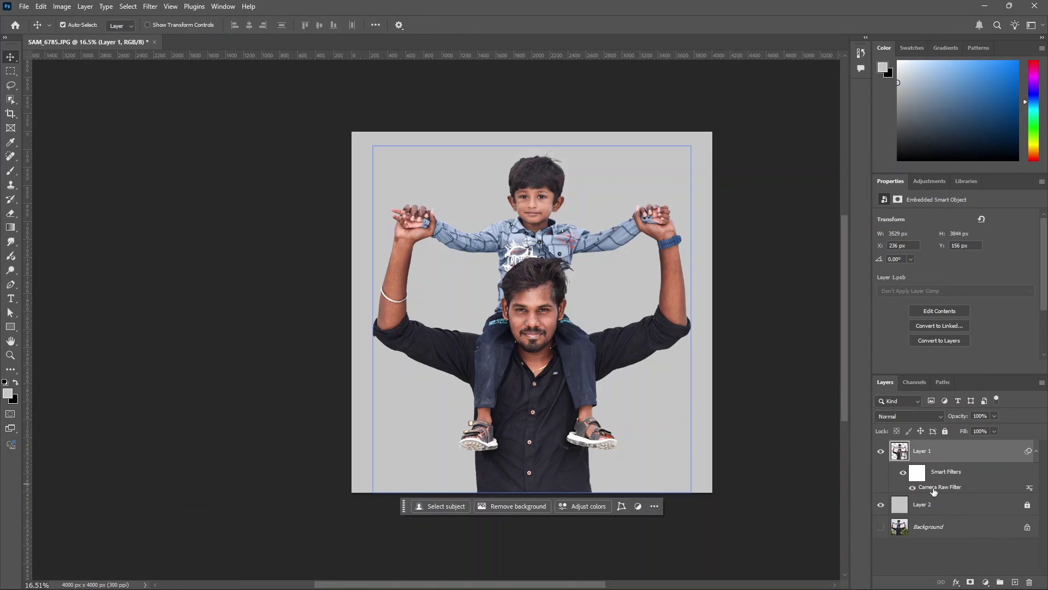
Step: Open Layer 1's smart object contents and remove the spots on the man's face with the Spot Healing Brush
{"action": "double_click", "coordinate": [898, 451]}
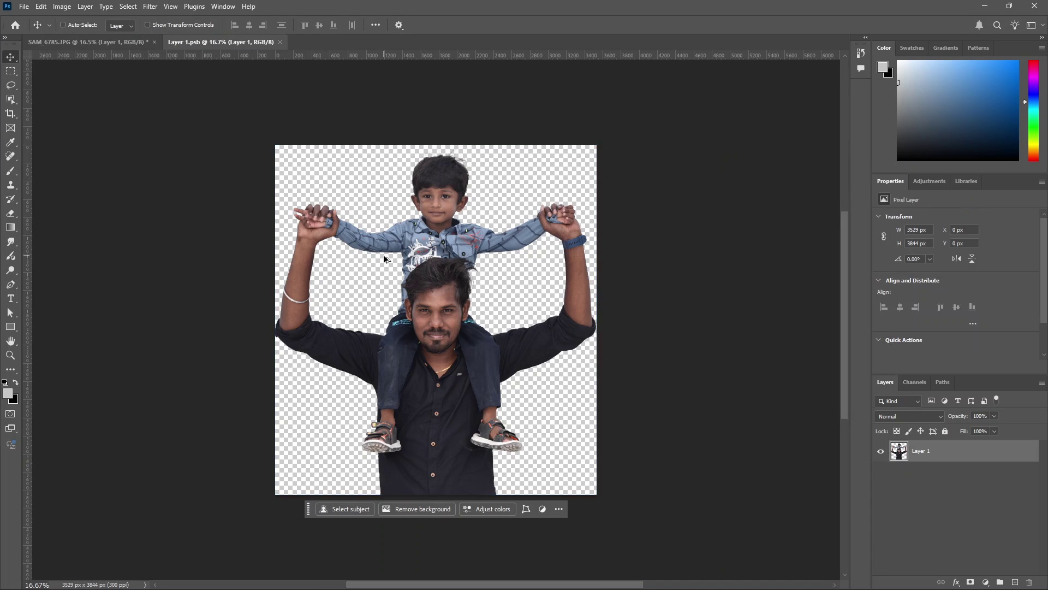
{"action": "scroll", "coordinate": [384, 255], "scroll_direction": "up", "scroll_amount": 4}
{"action": "right_click", "coordinate": [11, 156]}
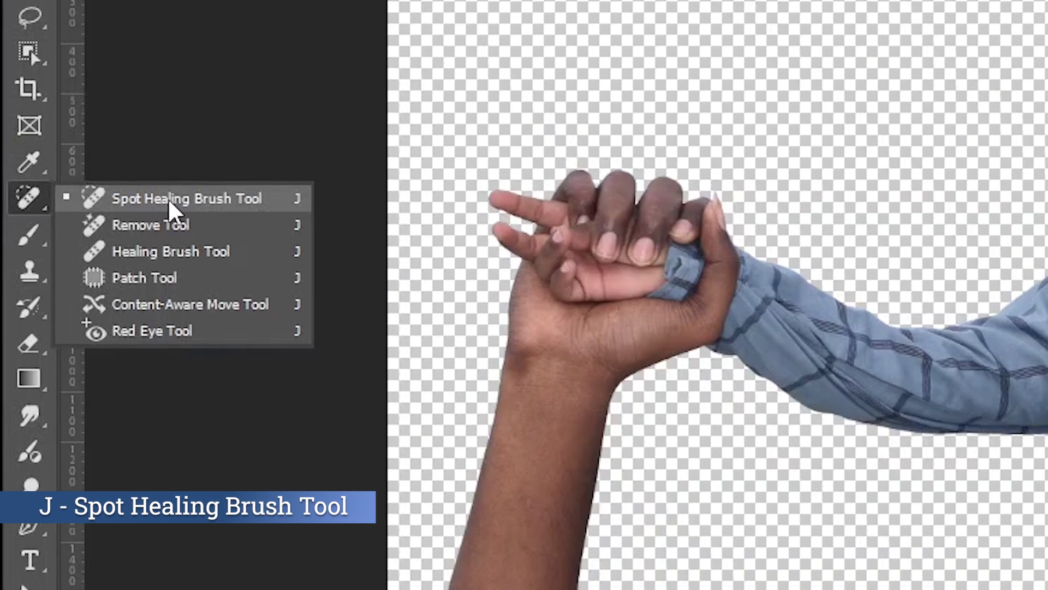
{"action": "left_click", "coordinate": [170, 207]}
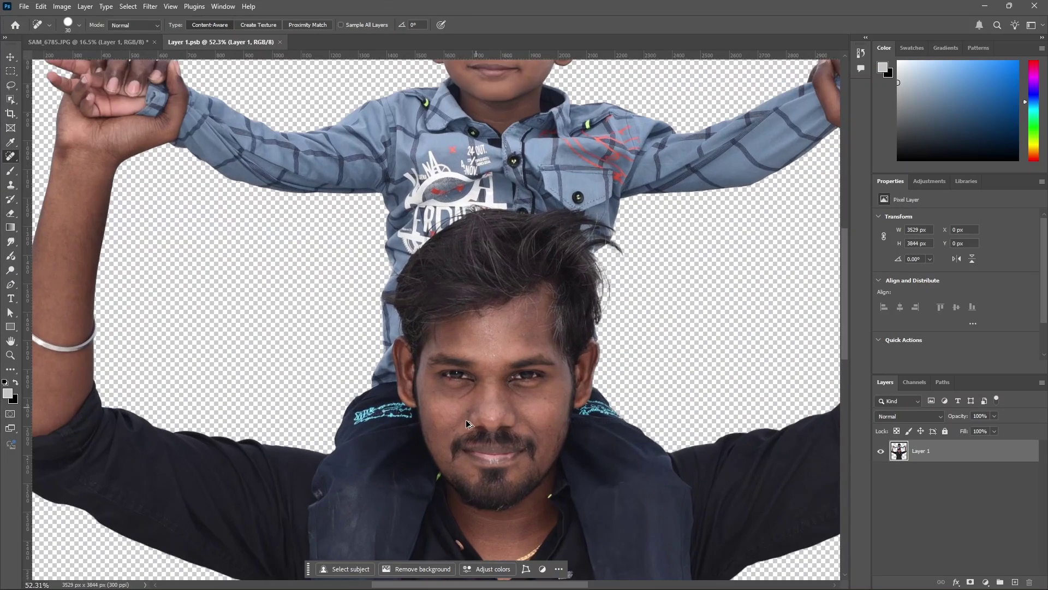
{"action": "scroll", "coordinate": [467, 424], "scroll_direction": "up", "scroll_amount": 6}
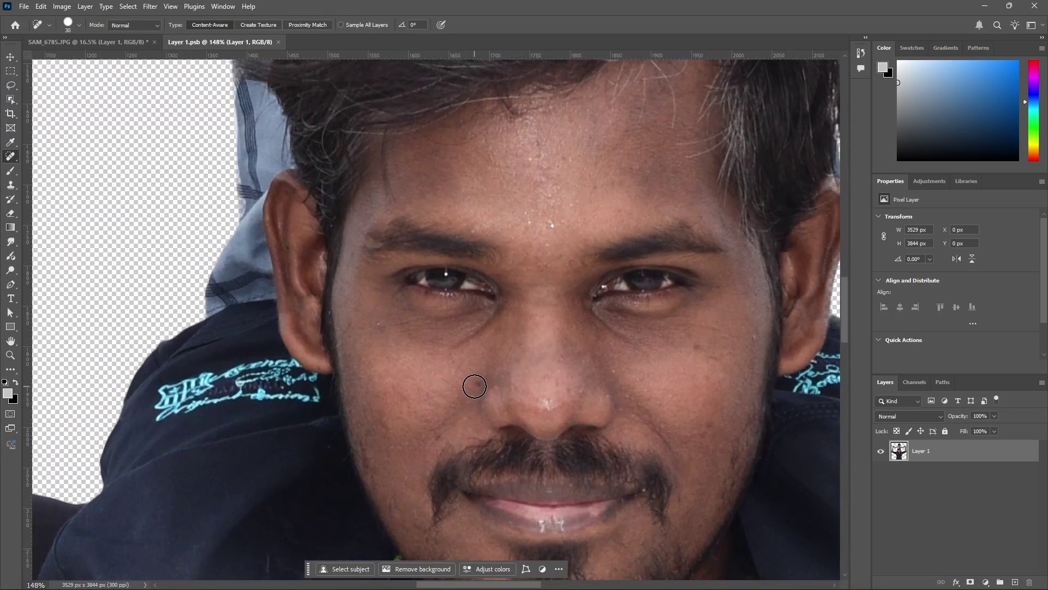
{"action": "key", "text": "bracketleft"}
{"action": "left_click", "coordinate": [475, 385]}
{"action": "left_click", "coordinate": [379, 323]}
{"action": "left_click", "coordinate": [479, 382]}
{"action": "scroll", "coordinate": [600, 279], "scroll_direction": "down", "scroll_amount": 2}
{"action": "left_click", "coordinate": [636, 337]}
Step: Heal the area under the boy's nose with the Spot Healing Brush, and save and close the smart object contents
{"action": "left_click", "coordinate": [505, 428]}
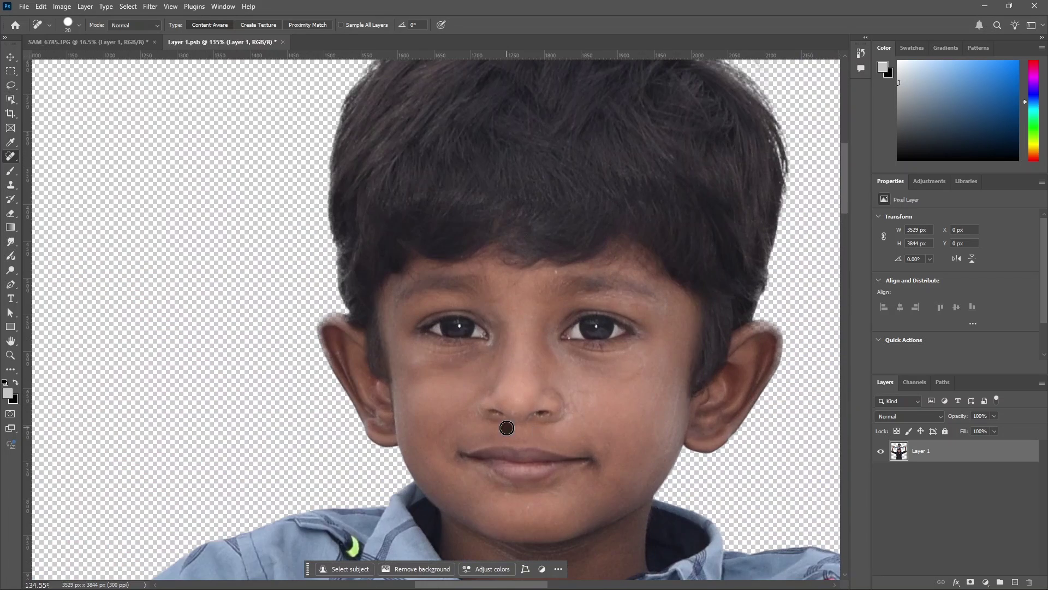
{"action": "scroll", "coordinate": [515, 412], "scroll_direction": "up", "scroll_amount": 2}
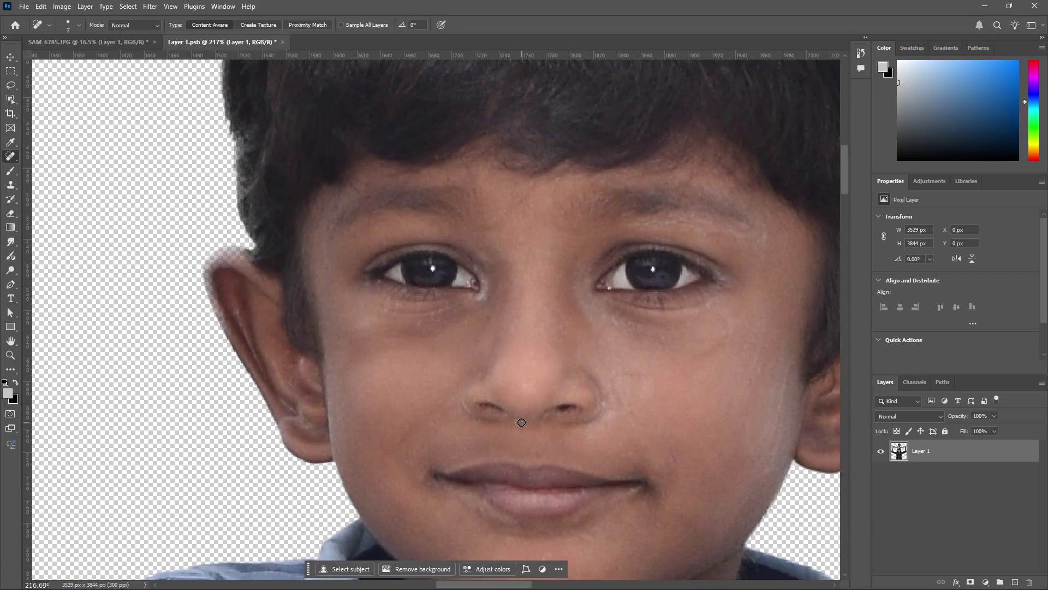
{"action": "scroll", "coordinate": [622, 355], "scroll_direction": "down", "scroll_amount": 5}
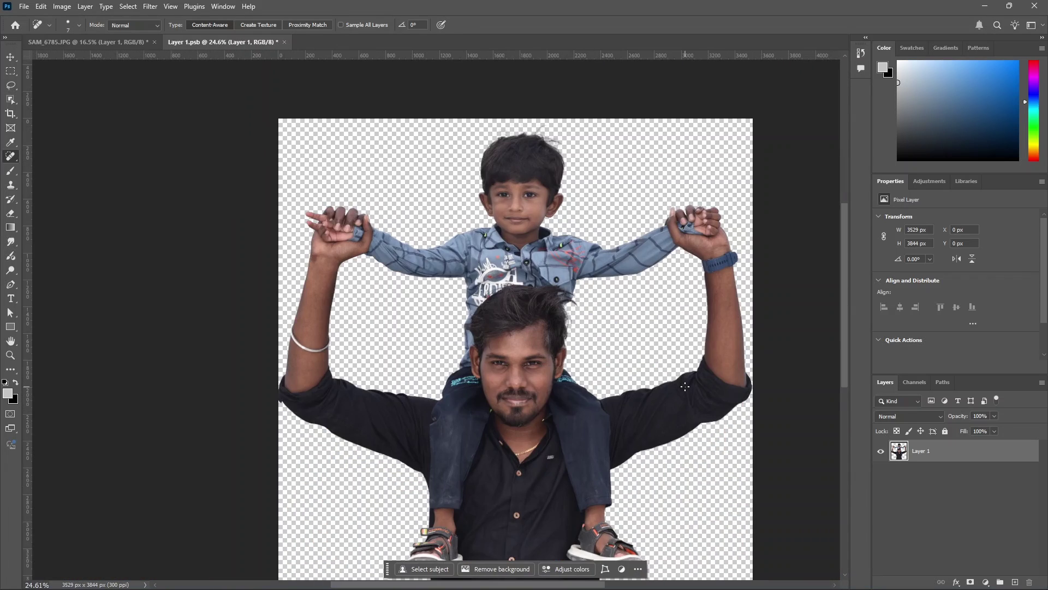
{"action": "key", "text": "ctrl+s"}
{"action": "left_click", "coordinate": [280, 42]}
Step: Open the Topaz Adjust 5 filter on Layer 1 and show the Adjust 4 Preset List collection
{"action": "scroll", "coordinate": [568, 363], "scroll_direction": "up", "scroll_amount": 5}
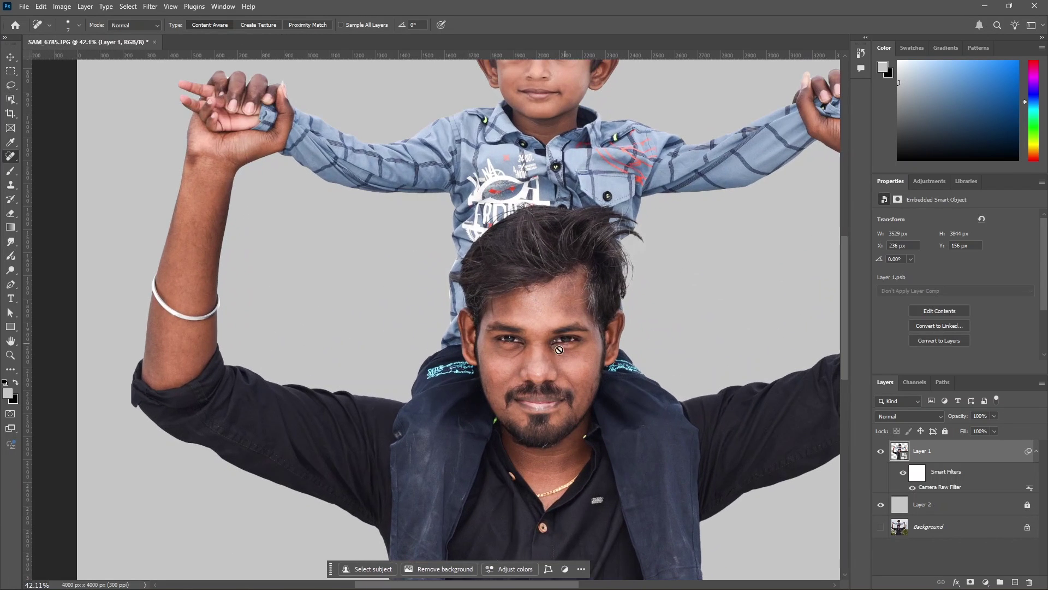
{"action": "scroll", "coordinate": [699, 360], "scroll_direction": "down", "scroll_amount": 4}
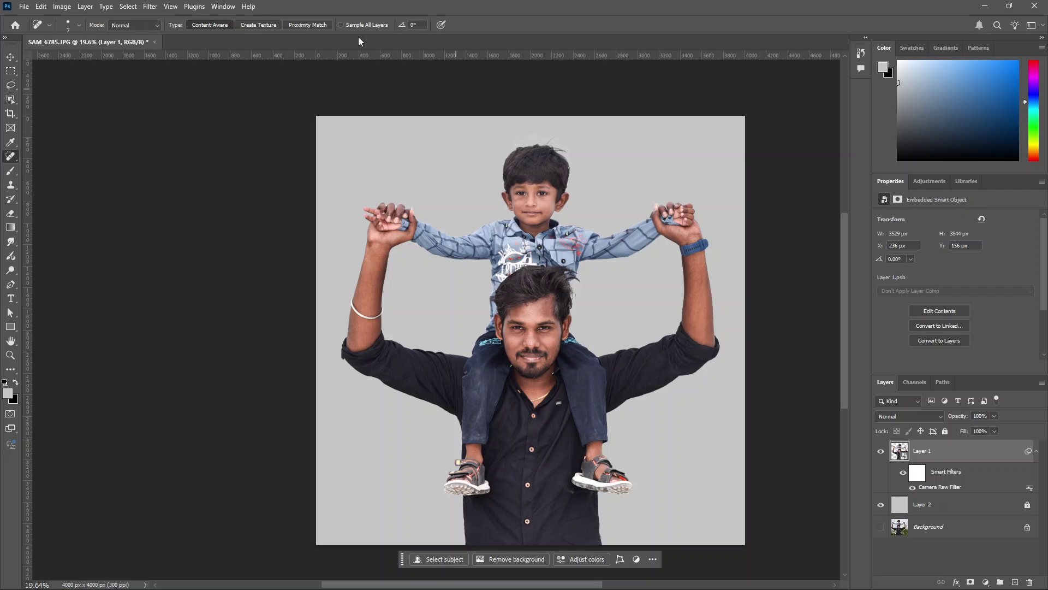
{"action": "left_click", "coordinate": [150, 7]}
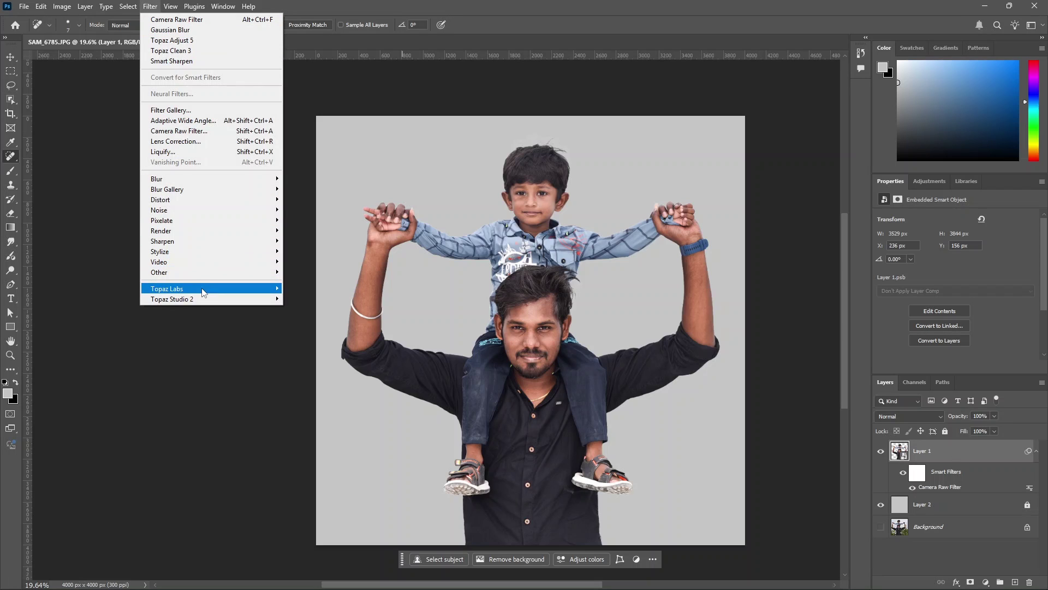
{"action": "mouse_move", "coordinate": [203, 292]}
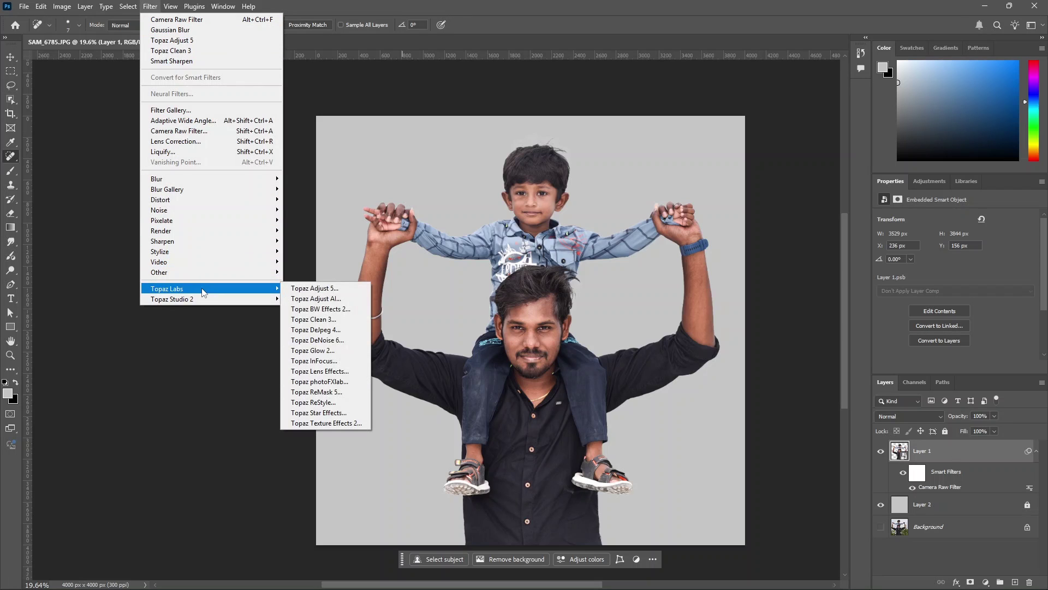
{"action": "left_click", "coordinate": [327, 288]}
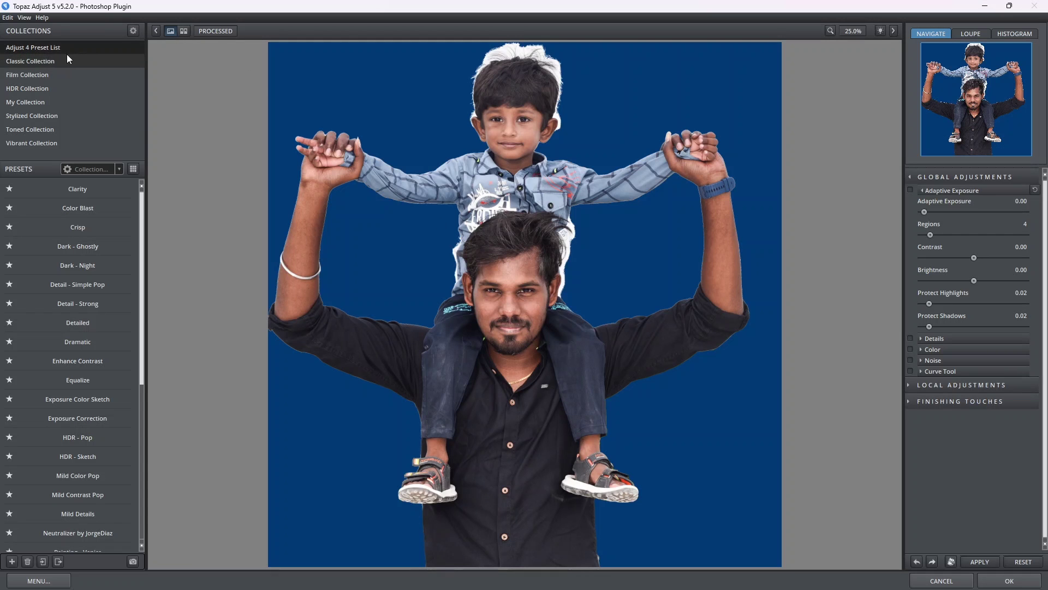
{"action": "left_click", "coordinate": [41, 61]}
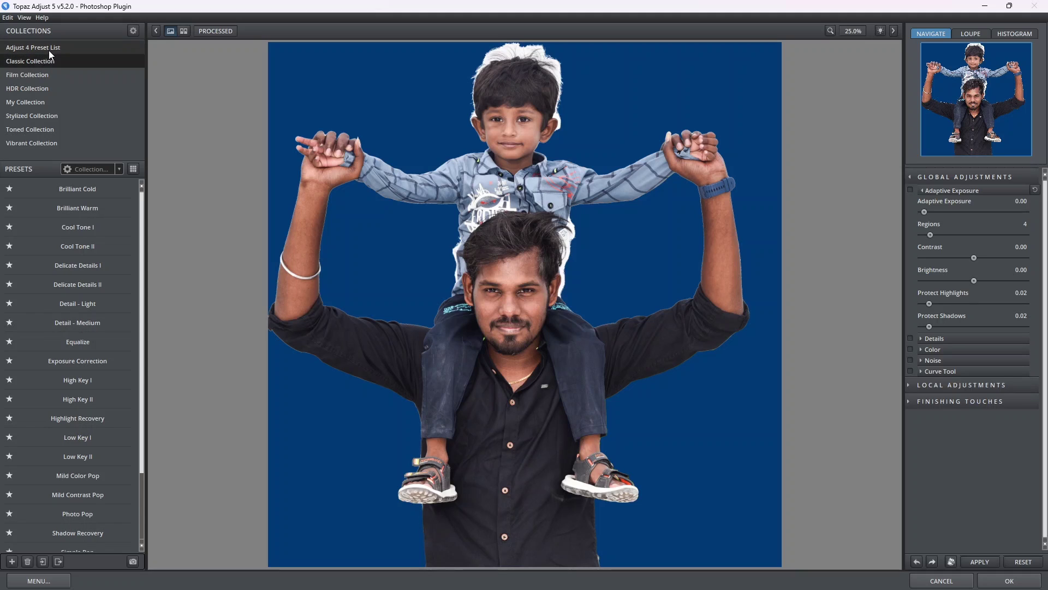
{"action": "left_click", "coordinate": [48, 49]}
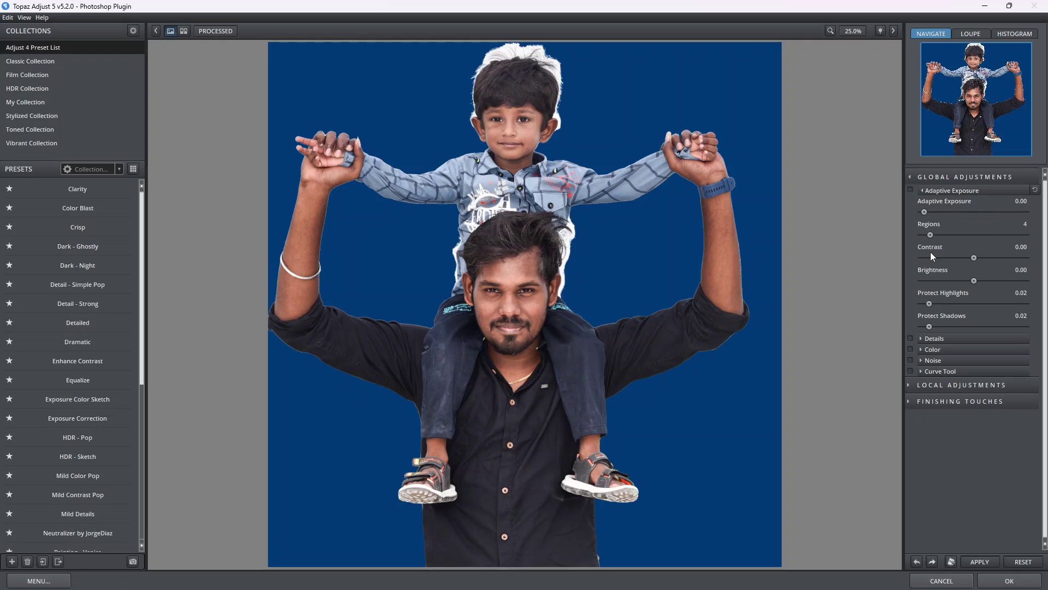
Step: Apply Topaz Adjust with Adaptive Exposure 0.13, Regions 5, detail Strength 1.95, Detail Boost 0.99, a higher Threshold and Warmth -0.01
{"action": "left_click_drag", "start_coordinate": [925, 211], "coordinate": [935, 211]}
{"action": "left_click", "coordinate": [922, 339]}
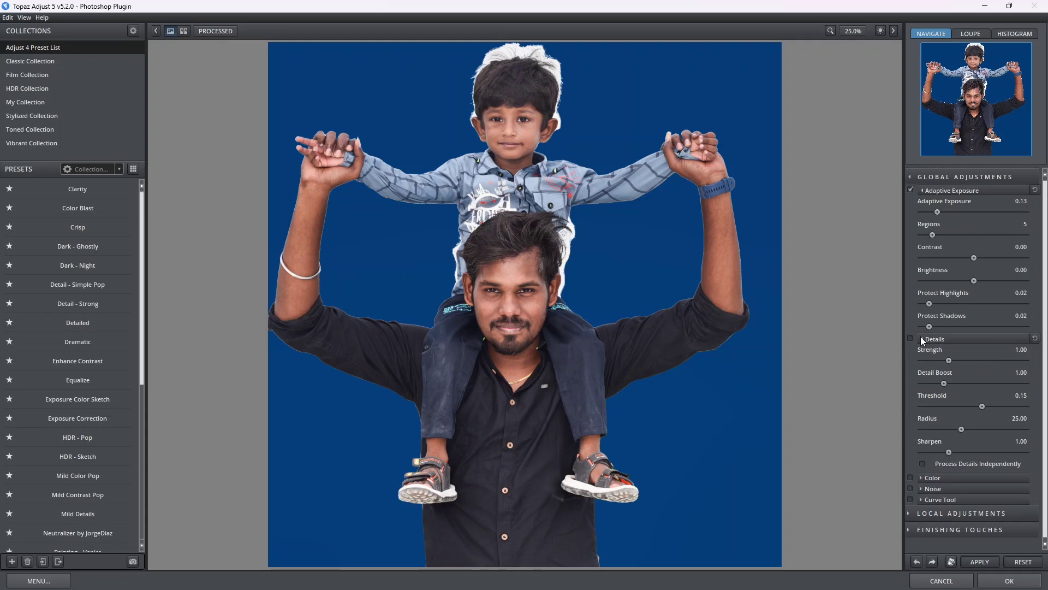
{"action": "left_click_drag", "start_coordinate": [949, 360], "coordinate": [943, 383]}
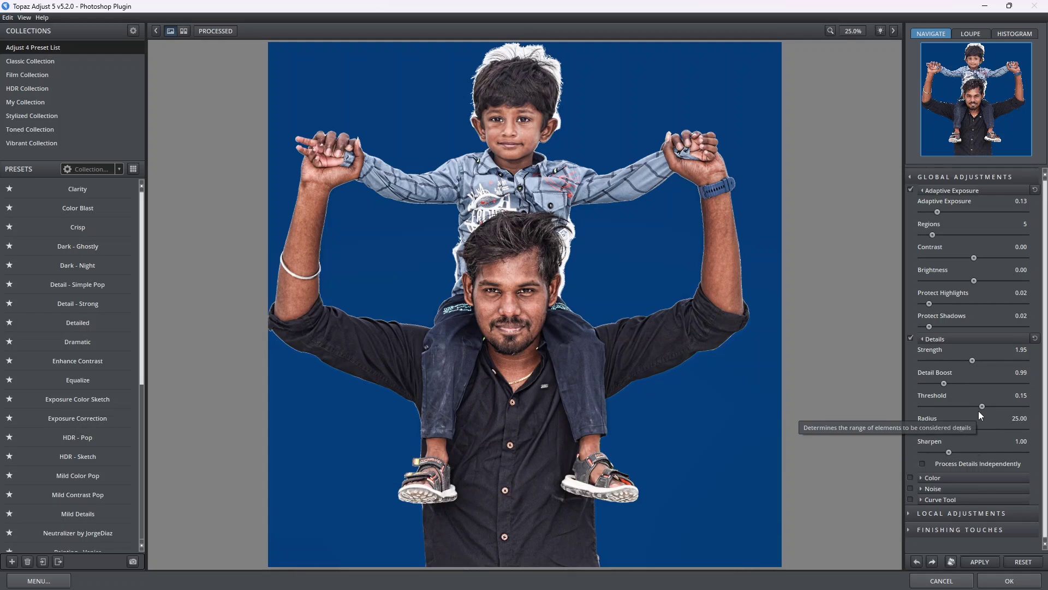
{"action": "left_click_drag", "start_coordinate": [982, 407], "coordinate": [987, 408]}
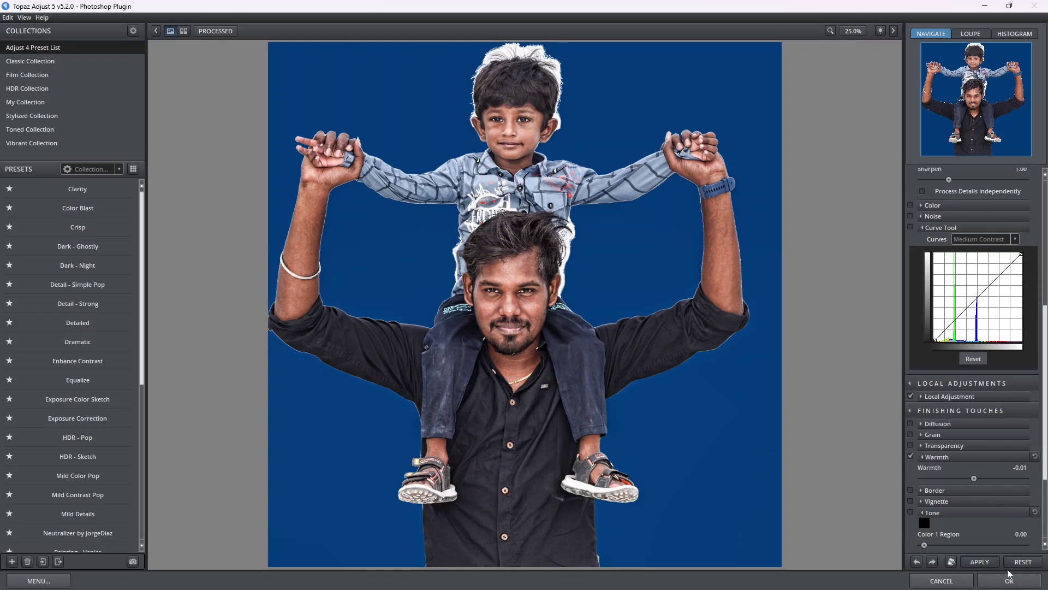
{"action": "left_click", "coordinate": [1009, 578]}
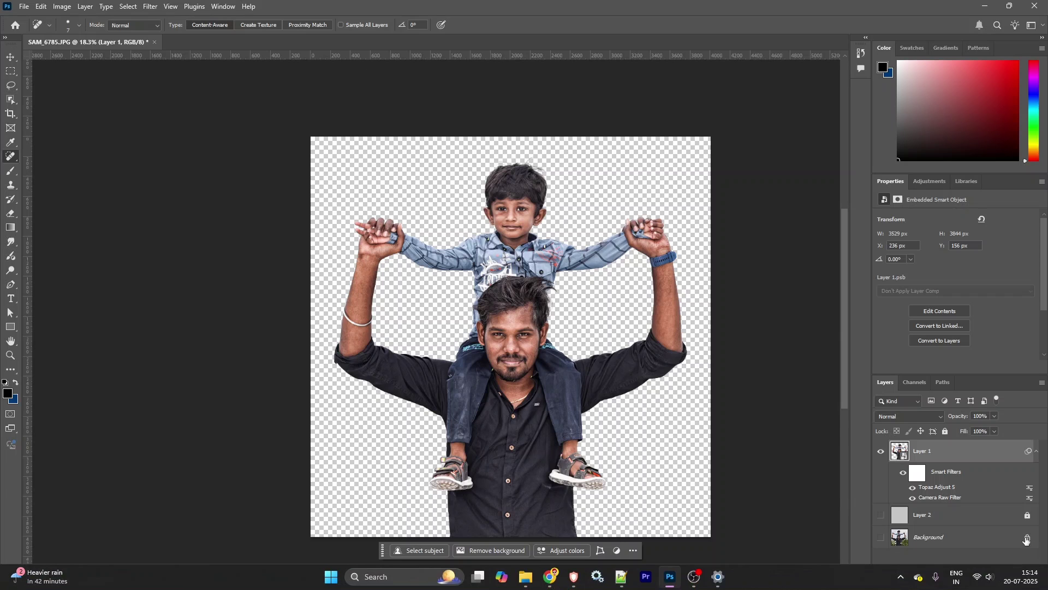
Step: Add a new empty layer above Layer 1 and choose the Smudge Tool
{"action": "left_click", "coordinate": [1015, 581]}
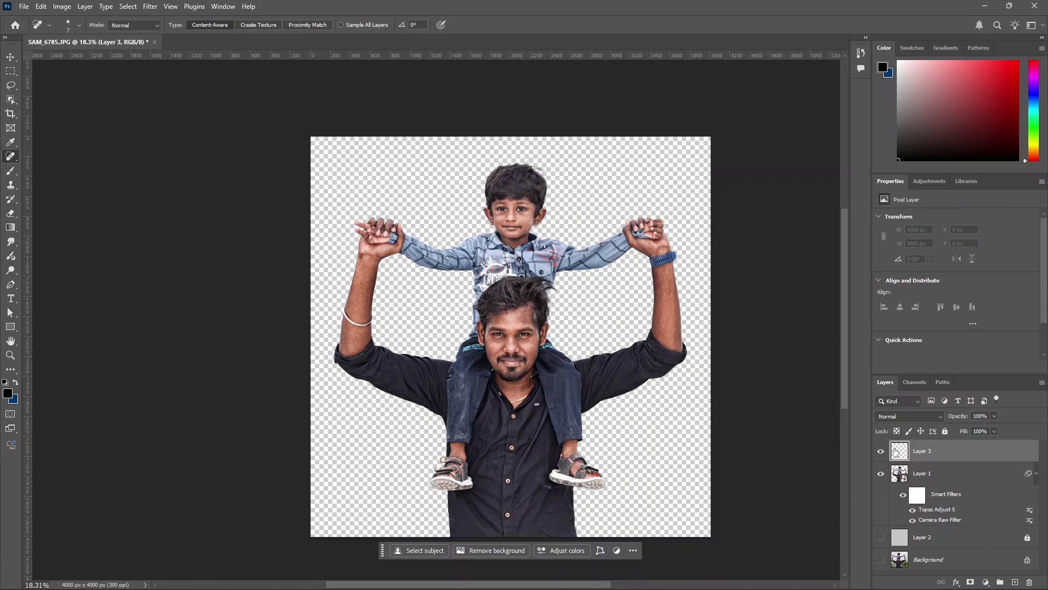
{"action": "left_click", "coordinate": [10, 241]}
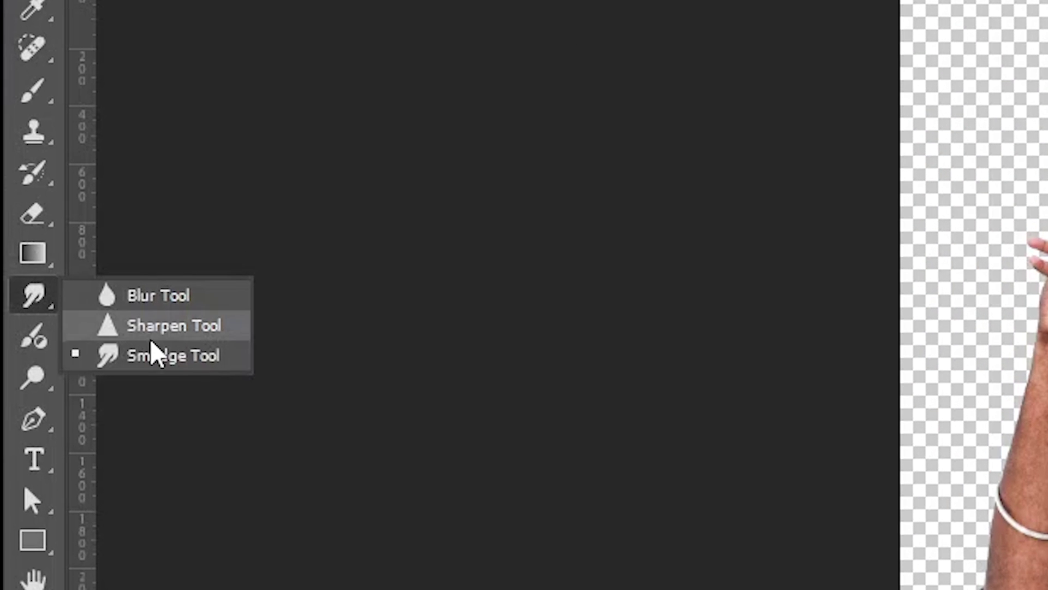
{"action": "left_click", "coordinate": [153, 358]}
Step: Set the Smudge Tool's brush size to 175 px and select its strength value
{"action": "left_click", "coordinate": [79, 24]}
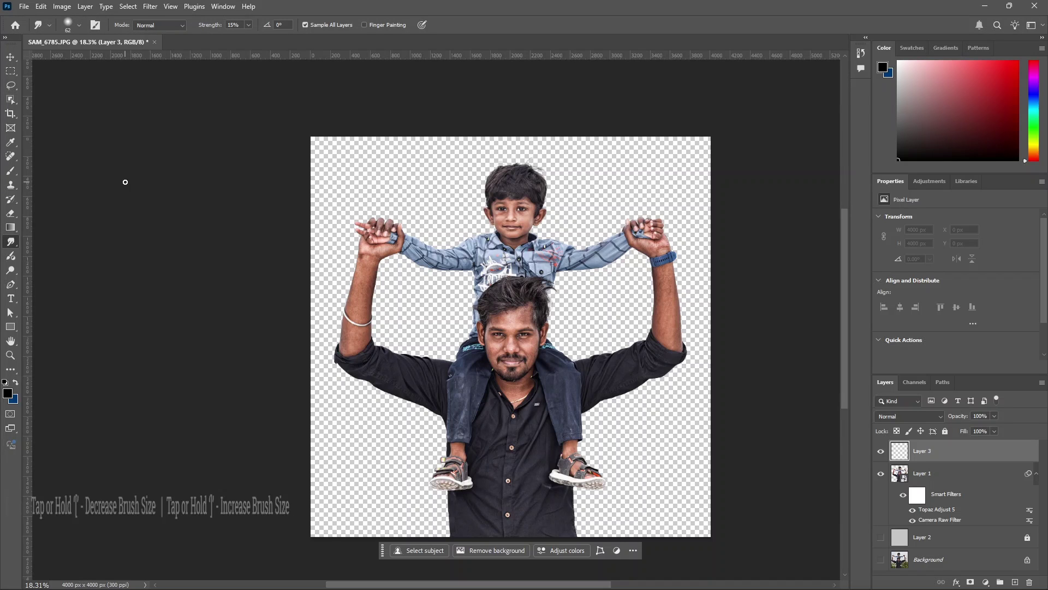
{"action": "key", "text": "bracketright"}
{"action": "key", "text": "bracketright"}
{"action": "key", "text": "bracketright"}
{"action": "key", "text": "bracketright"}
{"action": "key", "text": "bracketright"}
{"action": "key", "text": "bracketright"}
{"action": "key", "text": "bracketleft"}
{"action": "key", "text": "bracketleft"}
{"action": "key", "text": "bracketright"}
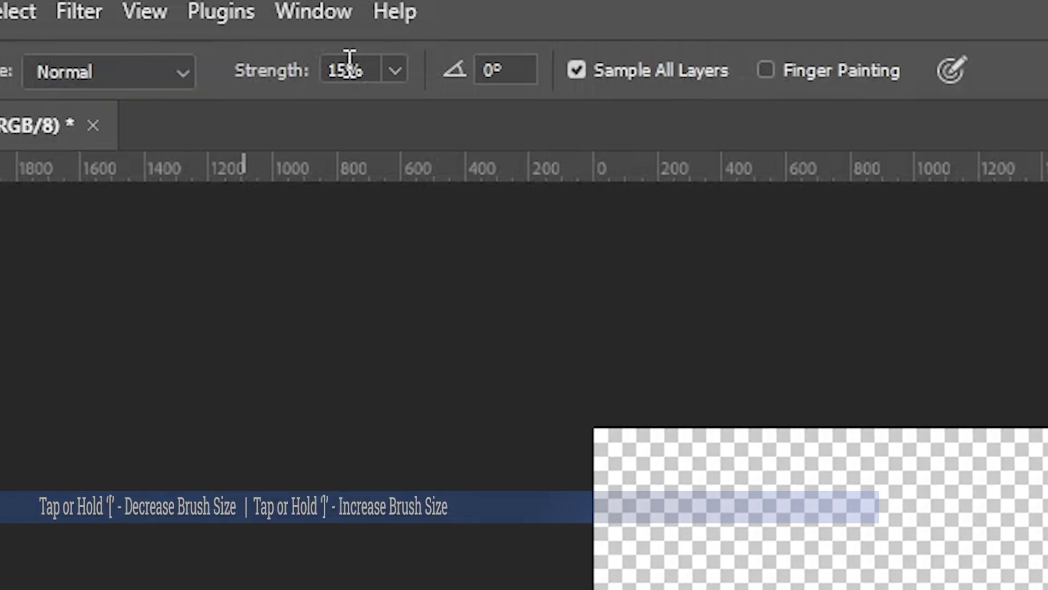
{"action": "left_click_drag", "start_coordinate": [243, 25], "coordinate": [213, 33]}
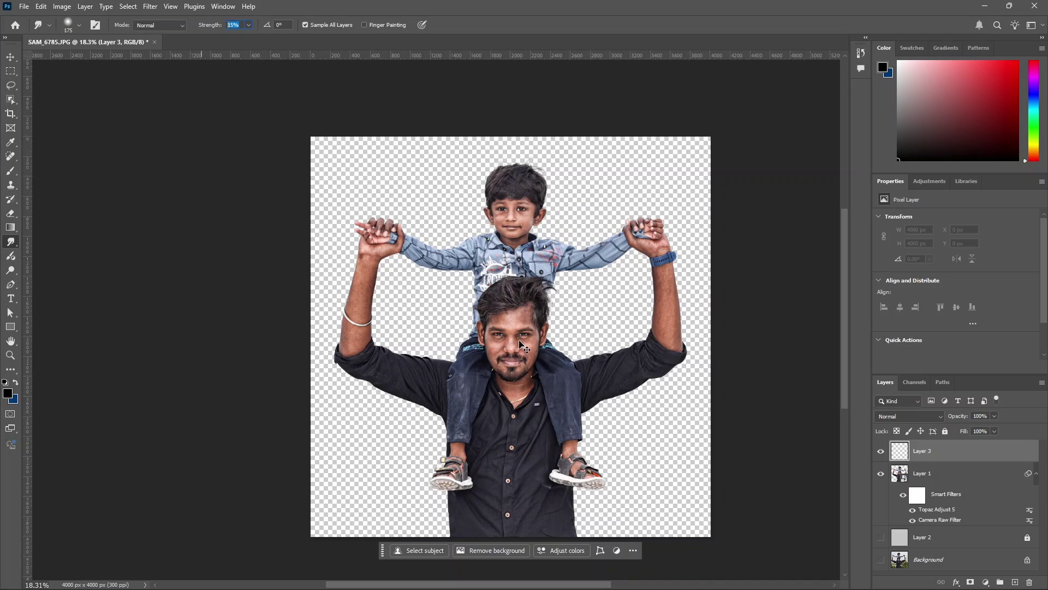
Step: Reduce the Smudge Tool's brush size to 80 px for working on the man's forehead
{"action": "key", "text": "ctrl+plus"}
{"action": "key", "text": "ctrl+plus"}
{"action": "key", "text": "ctrl+plus"}
{"action": "key", "text": "ctrl+plus"}
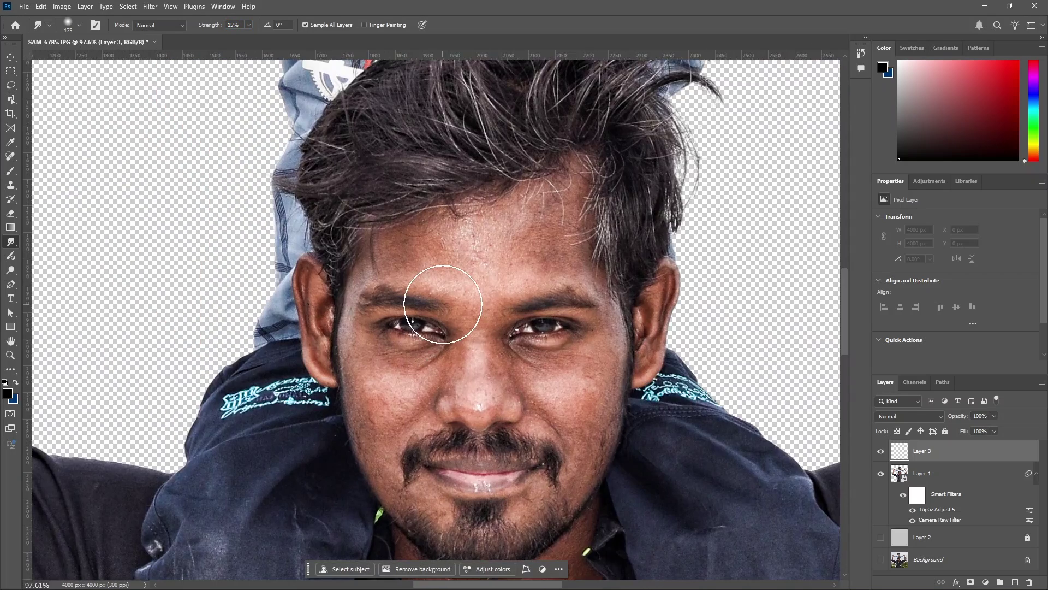
{"action": "key", "text": "bracketleft"}
{"action": "key", "text": "bracketleft"}
{"action": "key", "text": "bracketleft"}
{"action": "key", "text": "bracketleft"}
{"action": "key", "text": "bracketleft"}
{"action": "key", "text": "bracketleft"}
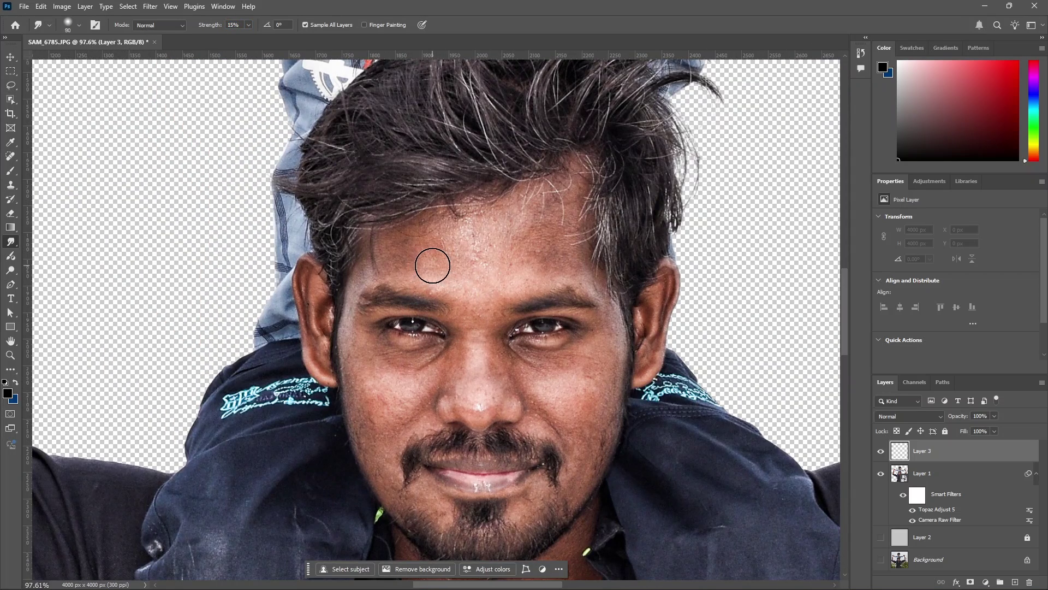
Step: Smudge the man's forehead, nose bridge and the skin beneath one eye, reducing the brush for the details at the eye
{"action": "mouse_move", "coordinate": [402, 257]}
{"action": "left_mouse_down"}
{"action": "mouse_move", "coordinate": [436, 233]}
{"action": "mouse_move", "coordinate": [397, 247]}
{"action": "left_mouse_up"}
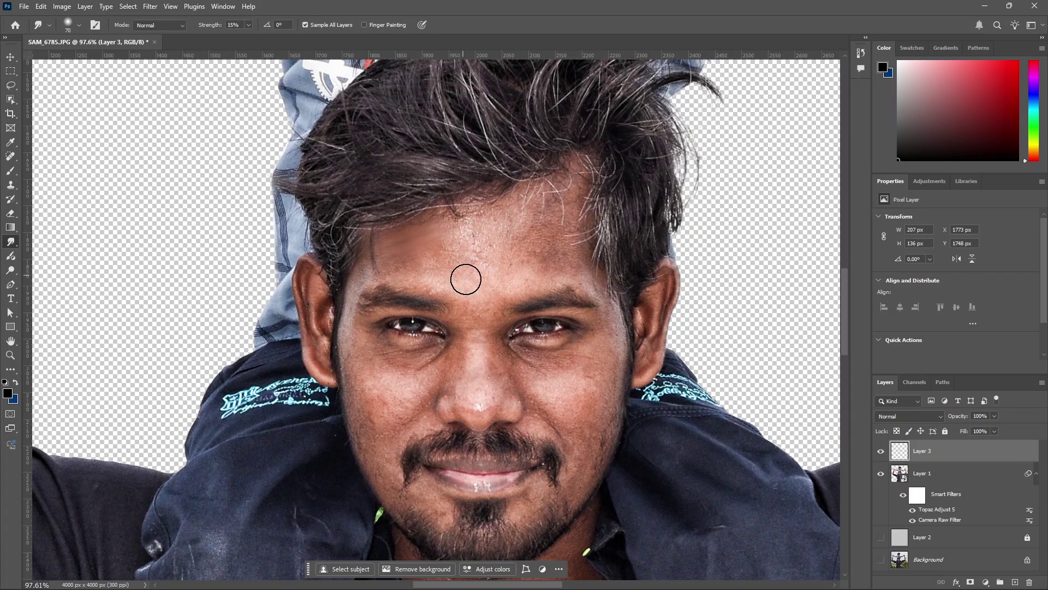
{"action": "mouse_move", "coordinate": [465, 306]}
{"action": "left_mouse_down"}
{"action": "mouse_move", "coordinate": [477, 384]}
{"action": "mouse_move", "coordinate": [472, 305]}
{"action": "mouse_move", "coordinate": [473, 380]}
{"action": "left_mouse_up"}
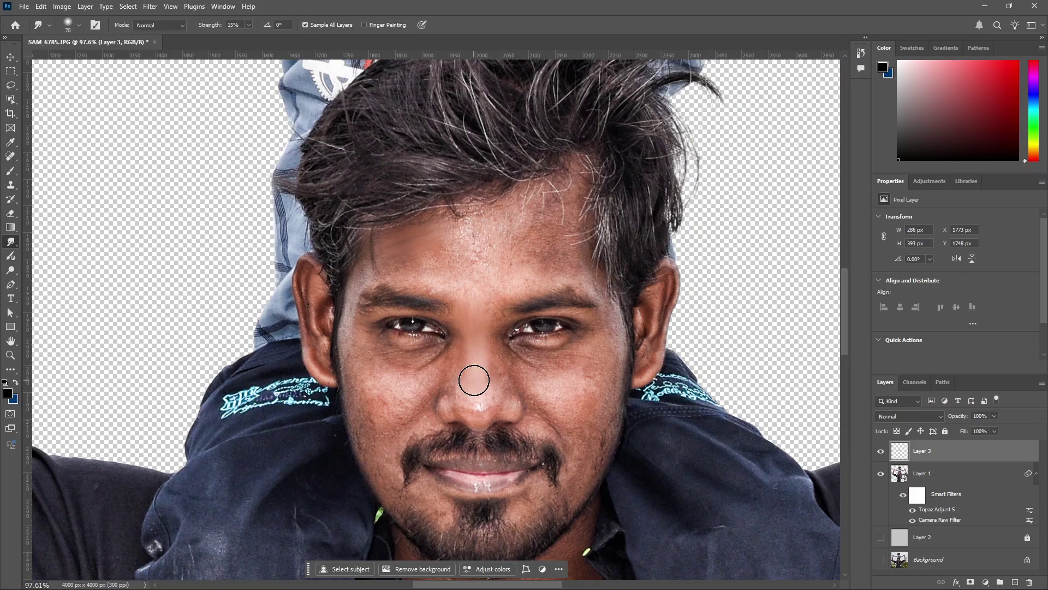
{"action": "key", "text": "bracketleft"}
{"action": "key", "text": "bracketleft"}
{"action": "key", "text": "bracketleft"}
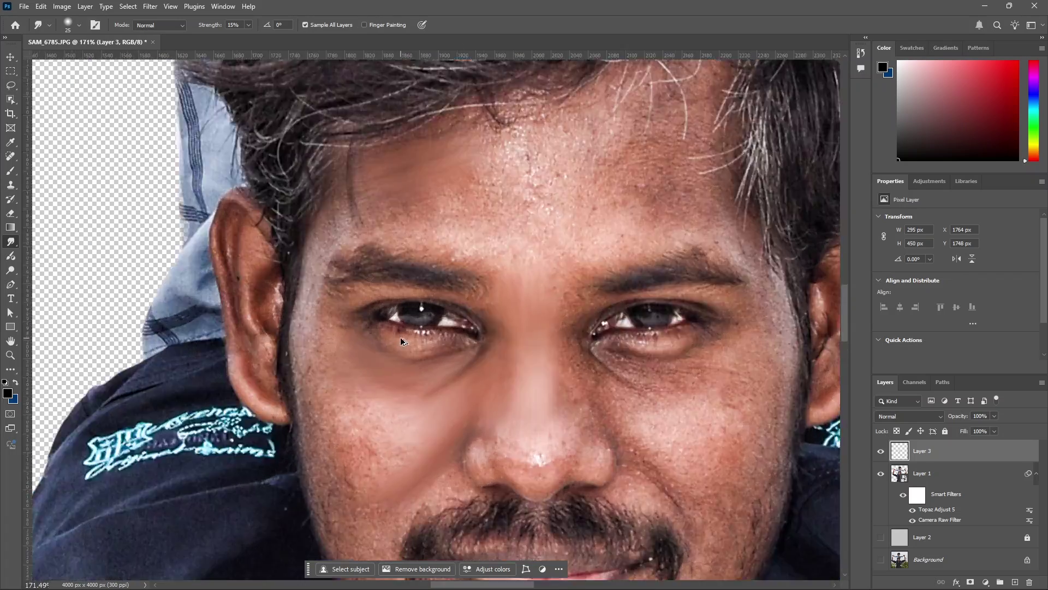
{"action": "scroll", "coordinate": [403, 337], "scroll_direction": "up", "scroll_amount": 4}
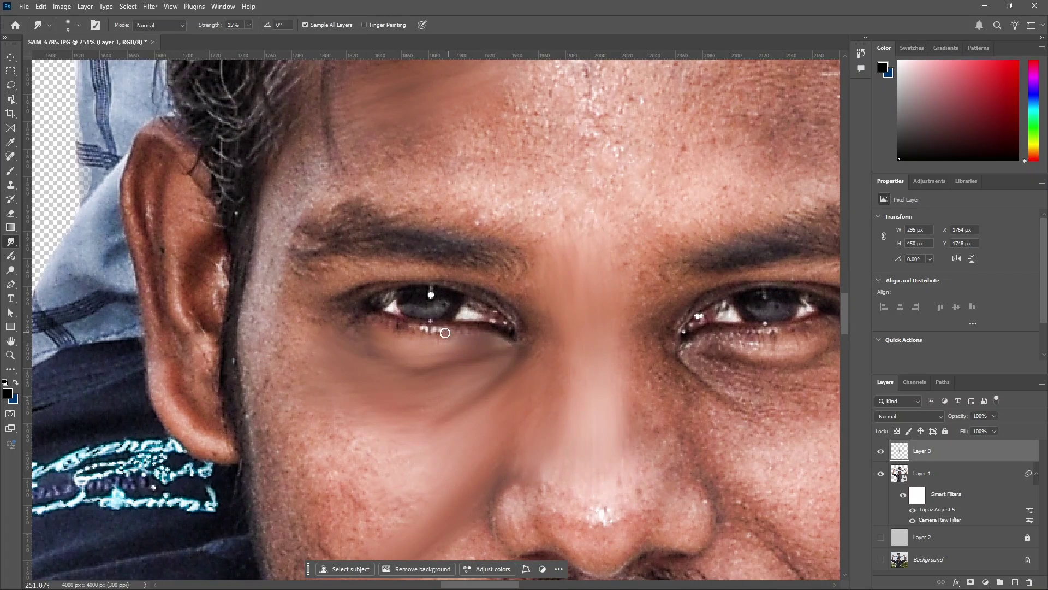
{"action": "scroll", "coordinate": [331, 317], "scroll_direction": "down", "scroll_amount": 5}
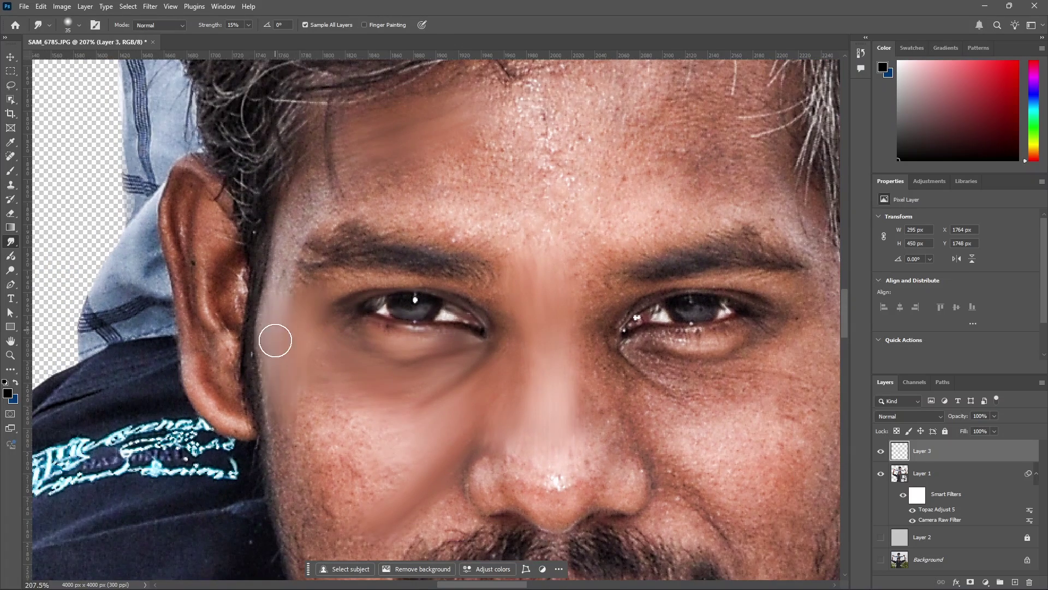
Step: Enlarge the smudge brush and smooth the man's cheek from beside the eye down to the jaw
{"action": "key", "text": "bracketright"}
{"action": "key", "text": "bracketright"}
{"action": "key", "text": "bracketright"}
{"action": "key", "text": "bracketright"}
{"action": "left_click_drag", "start_coordinate": [314, 389], "coordinate": [366, 438]}
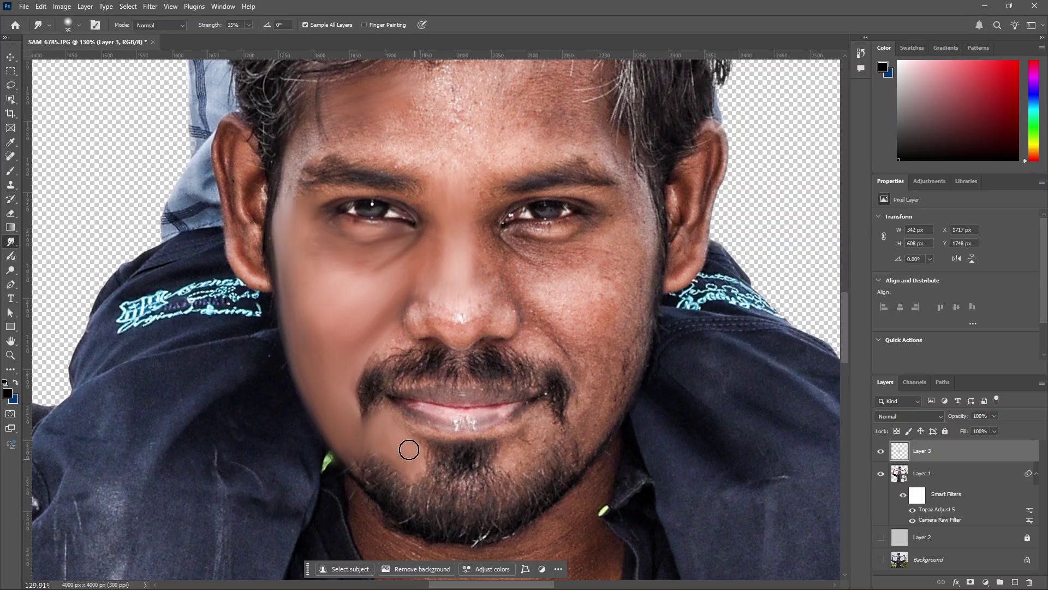
Step: Smudge the skin between mouth and beard and the man's lips, using a smaller brush for the lips
{"action": "scroll", "coordinate": [419, 420], "scroll_direction": "up", "scroll_amount": 3}
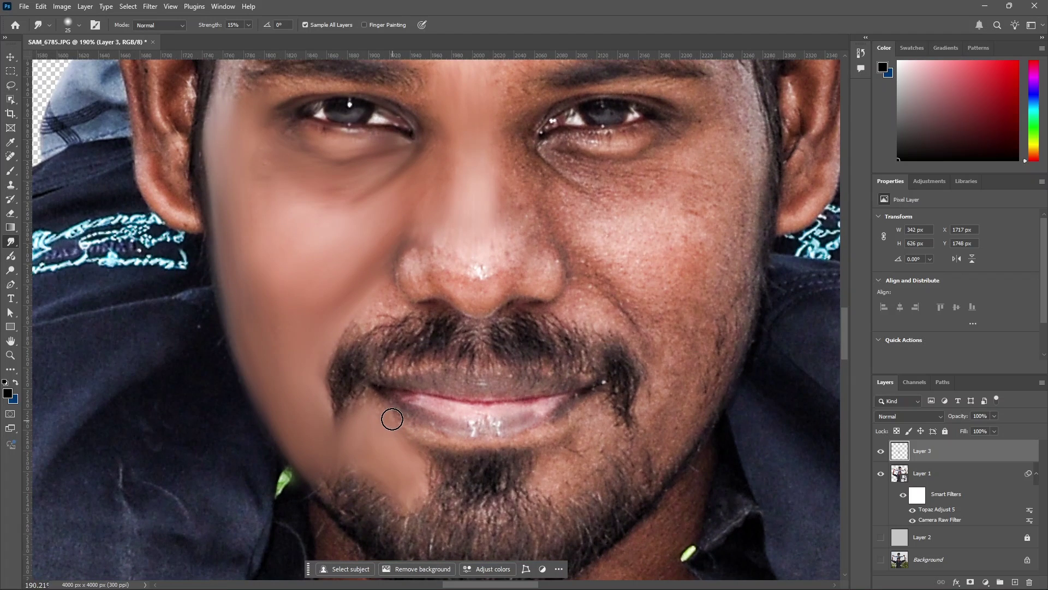
{"action": "mouse_move", "coordinate": [428, 440]}
{"action": "left_mouse_down"}
{"action": "mouse_move", "coordinate": [494, 451]}
{"action": "mouse_move", "coordinate": [474, 449]}
{"action": "mouse_move", "coordinate": [563, 423]}
{"action": "left_mouse_up"}
{"action": "key", "text": "bracketleft"}
{"action": "key", "text": "bracketleft"}
{"action": "left_click_drag", "start_coordinate": [407, 410], "coordinate": [565, 397]}
{"action": "left_click_drag", "start_coordinate": [441, 375], "coordinate": [377, 388]}
{"action": "key", "text": "bracketright"}
{"action": "key", "text": "bracketright"}
{"action": "key", "text": "bracketright"}
{"action": "scroll", "coordinate": [475, 444], "scroll_direction": "down", "scroll_amount": 2}
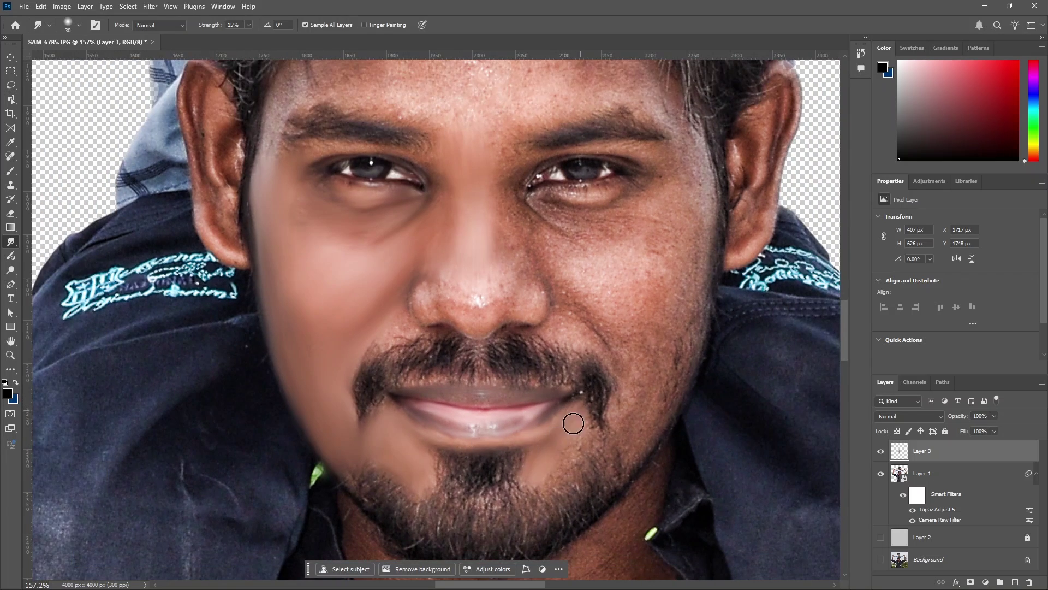
Step: Smudge the skin below the lower lip and out past the other mouth corner with the brush at 40 px
{"action": "scroll", "coordinate": [557, 436], "scroll_direction": "up", "scroll_amount": 2}
{"action": "key", "text": "bracketright"}
{"action": "key", "text": "bracketright"}
{"action": "mouse_move", "coordinate": [491, 444]}
{"action": "left_mouse_down"}
{"action": "mouse_move", "coordinate": [549, 441]}
{"action": "mouse_move", "coordinate": [587, 415]}
{"action": "left_mouse_up"}
{"action": "scroll", "coordinate": [496, 374], "scroll_direction": "down", "scroll_amount": 8}
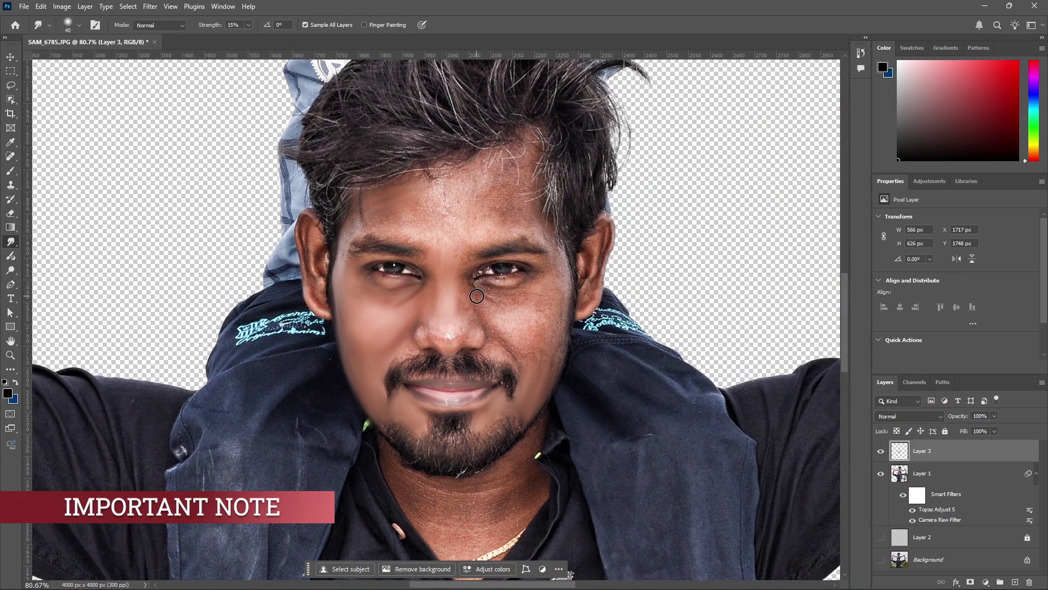
Step: Try smudging the unsmoothed cheek with brush Spacing enabled at 25%, and turn Spacing off again
{"action": "scroll", "coordinate": [454, 298], "scroll_direction": "up", "scroll_amount": 1}
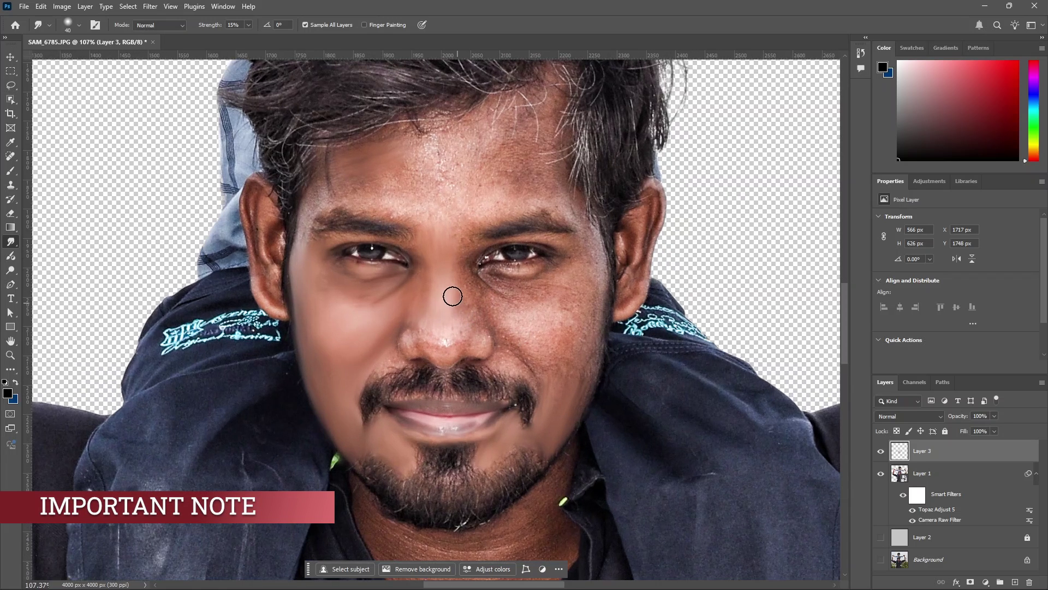
{"action": "left_click", "coordinate": [96, 25]}
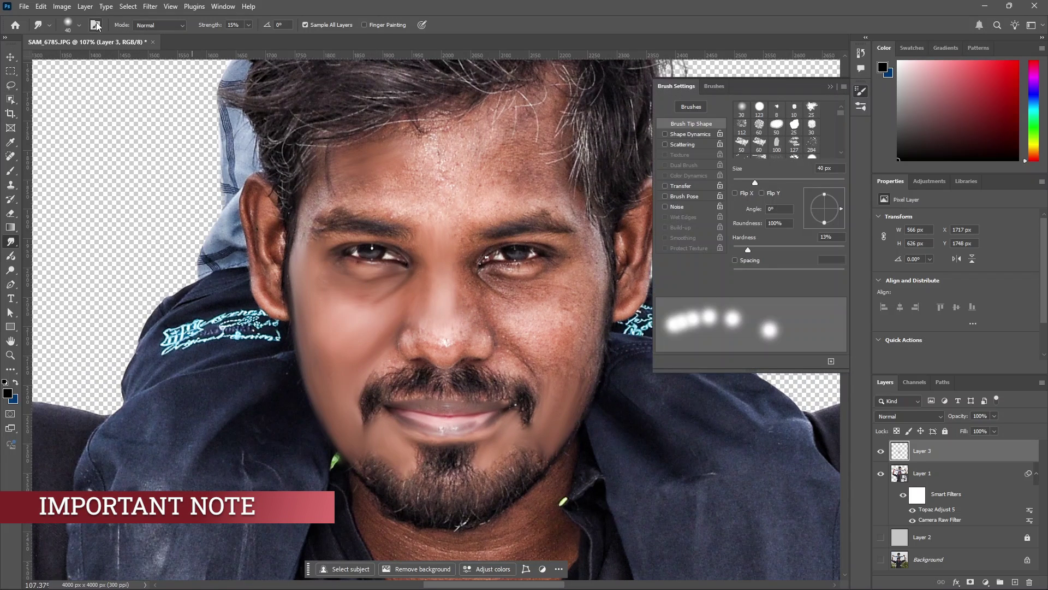
{"action": "left_click", "coordinate": [96, 25]}
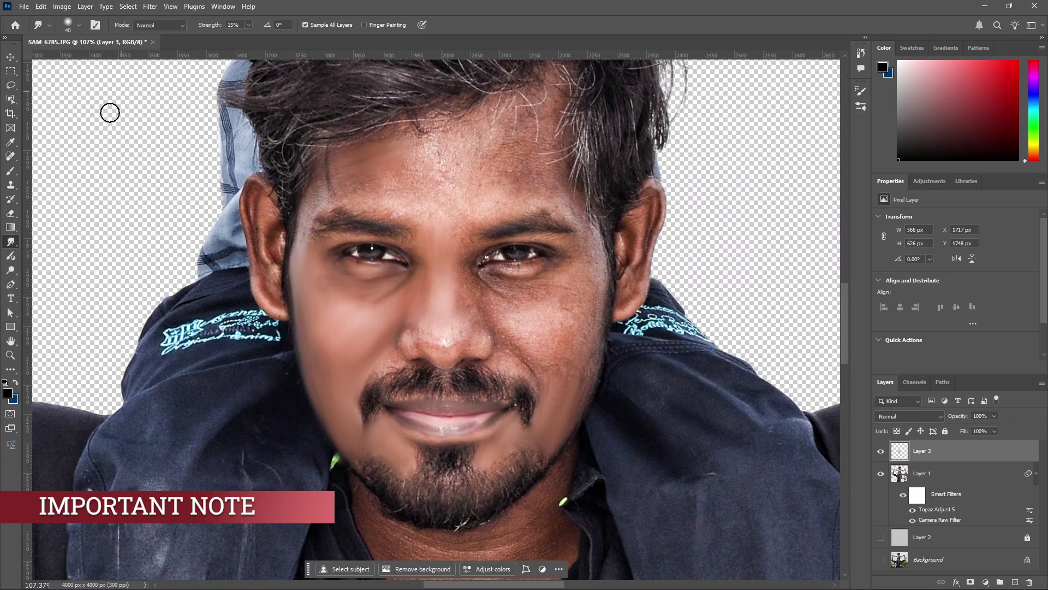
{"action": "left_click", "coordinate": [96, 25]}
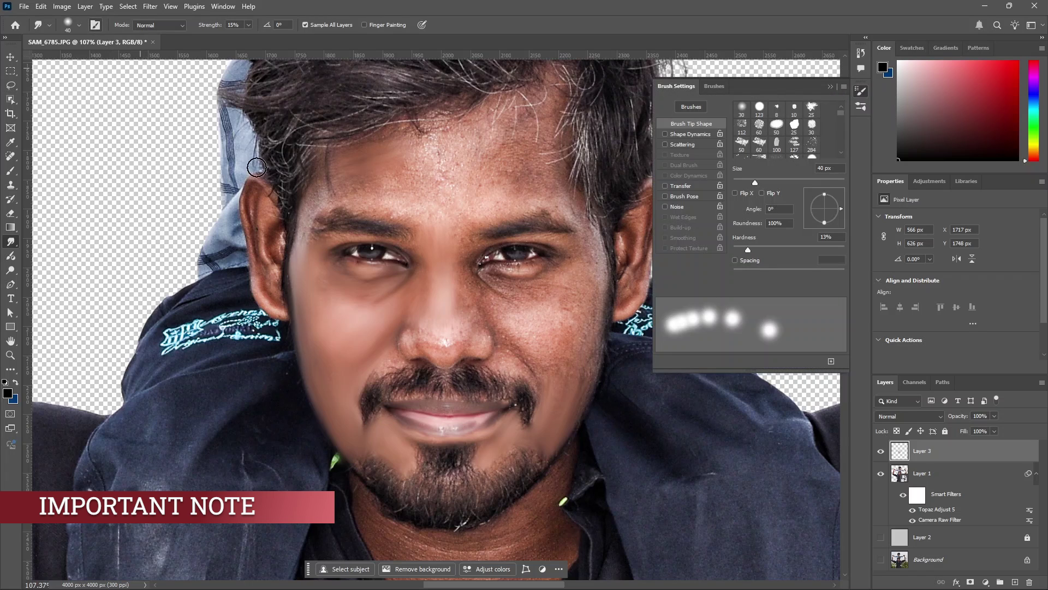
{"action": "left_click", "coordinate": [735, 260]}
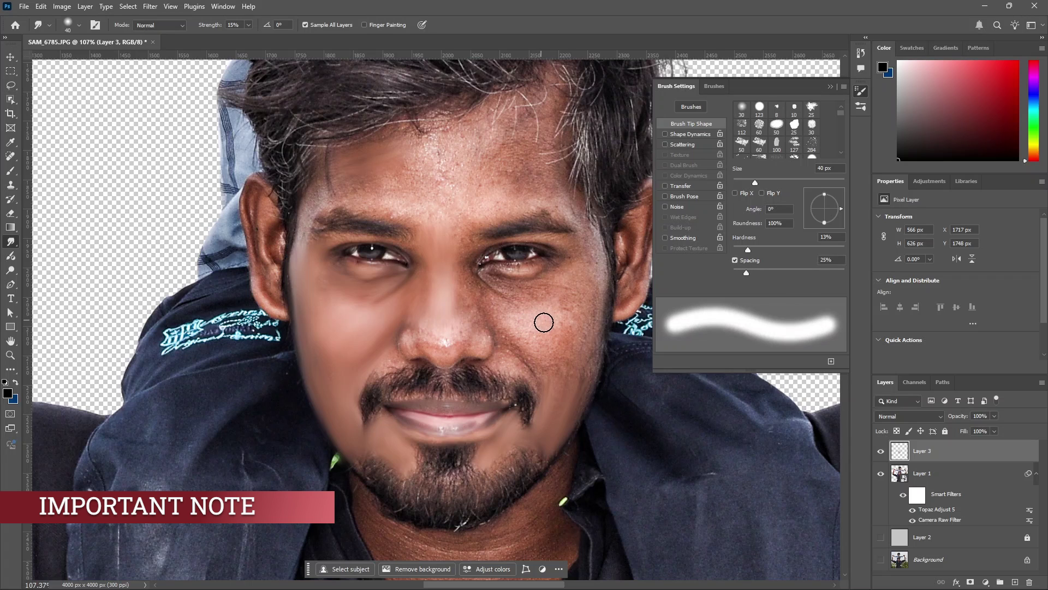
{"action": "scroll", "coordinate": [542, 321], "scroll_direction": "up", "scroll_amount": 4}
{"action": "mouse_move", "coordinate": [573, 290]}
{"action": "left_mouse_down"}
{"action": "mouse_move", "coordinate": [522, 334]}
{"action": "mouse_move", "coordinate": [598, 316]}
{"action": "mouse_move", "coordinate": [537, 345]}
{"action": "mouse_move", "coordinate": [531, 298]}
{"action": "mouse_move", "coordinate": [524, 353]}
{"action": "mouse_move", "coordinate": [532, 306]}
{"action": "left_mouse_up"}
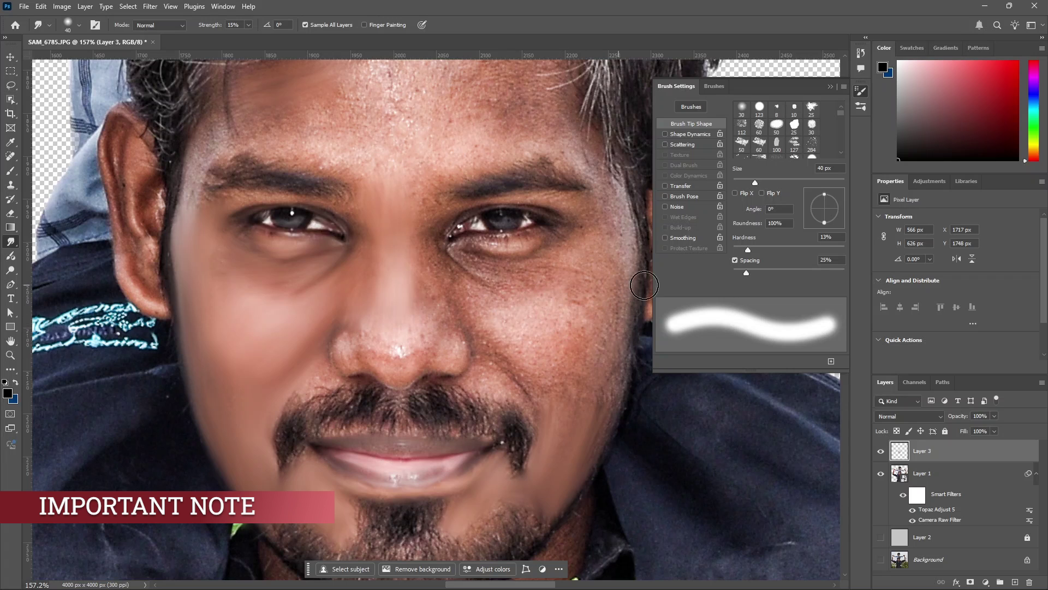
{"action": "left_click", "coordinate": [735, 260]}
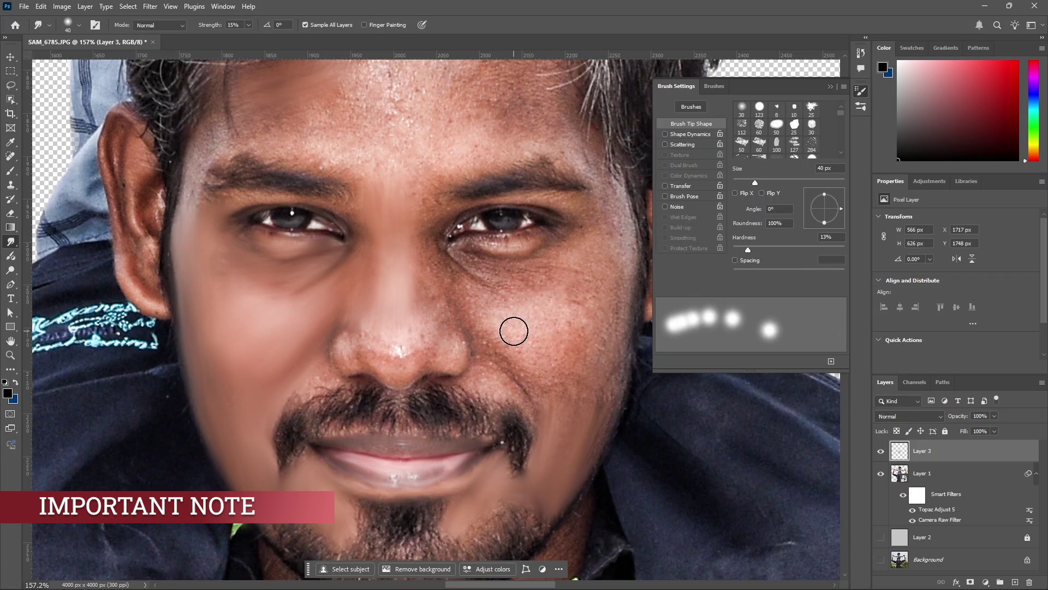
{"action": "key", "text": "F5"}
Step: Smudge the man's other cheek and nose to smooth out the skin texture
{"action": "mouse_move", "coordinate": [591, 434]}
{"action": "left_mouse_down"}
{"action": "mouse_move", "coordinate": [575, 312]}
{"action": "mouse_move", "coordinate": [499, 385]}
{"action": "mouse_move", "coordinate": [482, 355]}
{"action": "mouse_move", "coordinate": [551, 327]}
{"action": "mouse_move", "coordinate": [470, 259]}
{"action": "mouse_move", "coordinate": [414, 263]}
{"action": "mouse_move", "coordinate": [415, 365]}
{"action": "left_mouse_up"}
{"action": "key", "text": "bracketleft"}
{"action": "key", "text": "bracketleft"}
{"action": "key", "text": "bracketright"}
{"action": "key", "text": "bracketright"}
Step: Smudge the middle of the man's forehead between eyebrows and hairline, enlarging the brush to 50 px
{"action": "scroll", "coordinate": [226, 141], "scroll_direction": "up", "scroll_amount": 1}
{"action": "mouse_move", "coordinate": [226, 141]}
{"action": "left_mouse_down"}
{"action": "mouse_move", "coordinate": [187, 270]}
{"action": "mouse_move", "coordinate": [328, 240]}
{"action": "left_mouse_up"}
{"action": "key", "text": "bracketright"}
{"action": "left_click_drag", "start_coordinate": [430, 243], "coordinate": [342, 320]}
{"action": "mouse_move", "coordinate": [341, 320]}
{"action": "left_mouse_down"}
{"action": "mouse_move", "coordinate": [413, 221]}
{"action": "mouse_move", "coordinate": [431, 307]}
{"action": "left_mouse_up"}
{"action": "scroll", "coordinate": [454, 319], "scroll_direction": "down", "scroll_amount": 7}
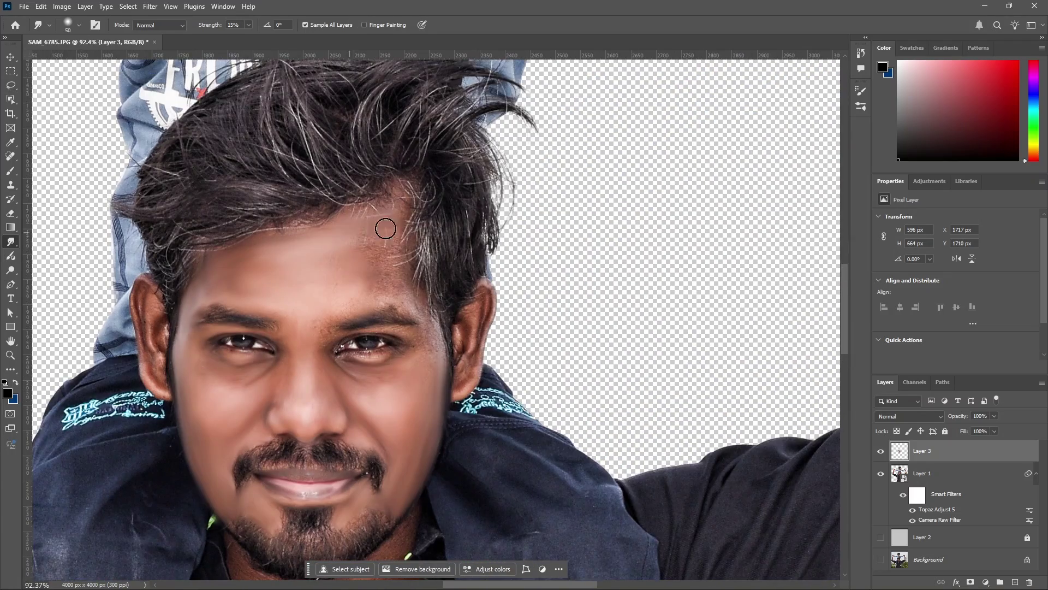
Step: Smudge the rest of the forehead toward the temple, and refine small facial details with a much smaller brush
{"action": "left_click_drag", "start_coordinate": [356, 222], "coordinate": [405, 293]}
{"action": "scroll", "coordinate": [360, 297], "scroll_direction": "up", "scroll_amount": 7}
{"action": "key", "text": "bracketleft"}
{"action": "key", "text": "bracketleft"}
{"action": "key", "text": "bracketleft"}
{"action": "key", "text": "bracketleft"}
{"action": "key", "text": "bracketleft"}
{"action": "scroll", "coordinate": [366, 383], "scroll_direction": "up", "scroll_amount": 5}
{"action": "mouse_move", "coordinate": [379, 371]}
{"action": "left_mouse_down"}
{"action": "mouse_move", "coordinate": [389, 388]}
{"action": "mouse_move", "coordinate": [305, 357]}
{"action": "mouse_move", "coordinate": [283, 401]}
{"action": "left_mouse_up"}
Step: Smudge the skin of both of the man's ears with the brush reduced to 15 px
{"action": "scroll", "coordinate": [283, 400], "scroll_direction": "down", "scroll_amount": 6}
{"action": "scroll", "coordinate": [401, 464], "scroll_direction": "up", "scroll_amount": 4}
{"action": "key", "text": "bracketleft"}
{"action": "key", "text": "bracketleft"}
{"action": "mouse_move", "coordinate": [474, 402]}
{"action": "left_mouse_down"}
{"action": "mouse_move", "coordinate": [491, 366]}
{"action": "mouse_move", "coordinate": [482, 328]}
{"action": "mouse_move", "coordinate": [545, 364]}
{"action": "mouse_move", "coordinate": [510, 393]}
{"action": "mouse_move", "coordinate": [534, 294]}
{"action": "mouse_move", "coordinate": [526, 210]}
{"action": "left_mouse_up"}
{"action": "scroll", "coordinate": [482, 329], "scroll_direction": "up", "scroll_amount": 1}
{"action": "scroll", "coordinate": [526, 211], "scroll_direction": "down", "scroll_amount": 6}
{"action": "scroll", "coordinate": [309, 256], "scroll_direction": "up", "scroll_amount": 4}
{"action": "mouse_move", "coordinate": [309, 256]}
{"action": "left_mouse_down"}
{"action": "mouse_move", "coordinate": [335, 321]}
{"action": "mouse_move", "coordinate": [310, 398]}
{"action": "mouse_move", "coordinate": [316, 313]}
{"action": "left_mouse_up"}
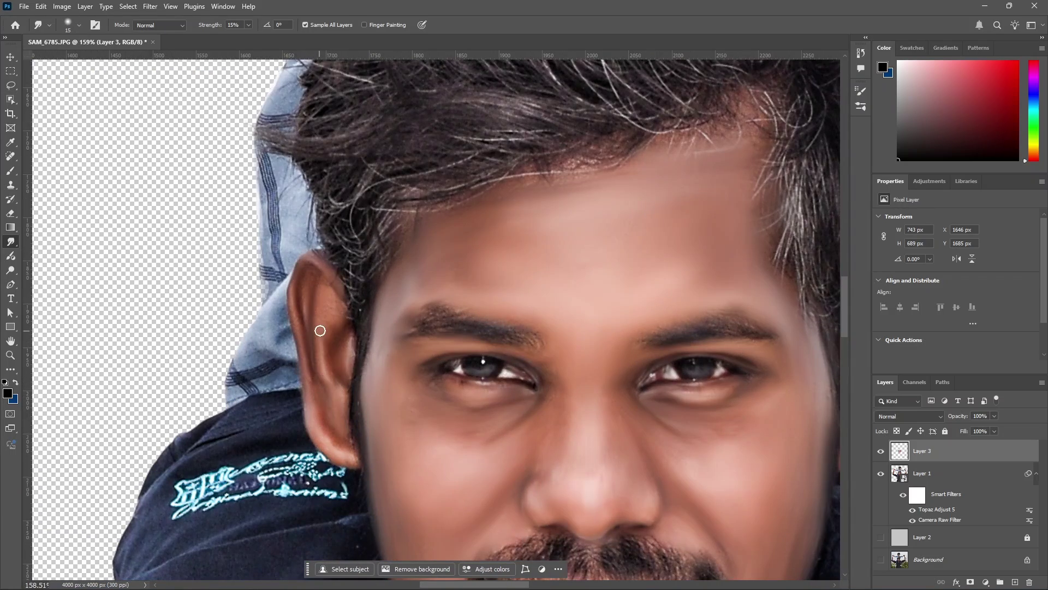
Step: Smudge the skin of the man's neck inside the shirt collar with a larger brush
{"action": "scroll", "coordinate": [316, 313], "scroll_direction": "down", "scroll_amount": 7}
{"action": "scroll", "coordinate": [352, 428], "scroll_direction": "up", "scroll_amount": 6}
{"action": "key", "text": "bracketright"}
{"action": "key", "text": "bracketright"}
{"action": "key", "text": "bracketright"}
{"action": "mouse_move", "coordinate": [369, 386]}
{"action": "left_mouse_down"}
{"action": "mouse_move", "coordinate": [398, 402]}
{"action": "mouse_move", "coordinate": [367, 418]}
{"action": "mouse_move", "coordinate": [582, 340]}
{"action": "mouse_move", "coordinate": [604, 417]}
{"action": "mouse_move", "coordinate": [527, 442]}
{"action": "mouse_move", "coordinate": [509, 413]}
{"action": "mouse_move", "coordinate": [510, 479]}
{"action": "left_mouse_up"}
{"action": "key", "text": "bracketright"}
{"action": "key", "text": "bracketright"}
{"action": "key", "text": "bracketright"}
{"action": "scroll", "coordinate": [510, 480], "scroll_direction": "down", "scroll_amount": 1}
{"action": "left_click_drag", "start_coordinate": [411, 434], "coordinate": [573, 451]}
Step: Smudge the arm between the rolled sleeve and the bracelet and the skin along the bracelet with a 20 px brush
{"action": "key", "text": "bracketleft"}
{"action": "key", "text": "bracketleft"}
{"action": "key", "text": "bracketleft"}
{"action": "key", "text": "bracketleft"}
{"action": "scroll", "coordinate": [574, 451], "scroll_direction": "down", "scroll_amount": 2}
{"action": "left_click_drag", "start_coordinate": [513, 354], "coordinate": [479, 363]}
{"action": "scroll", "coordinate": [480, 362], "scroll_direction": "down", "scroll_amount": 7}
{"action": "scroll", "coordinate": [294, 316], "scroll_direction": "up", "scroll_amount": 5}
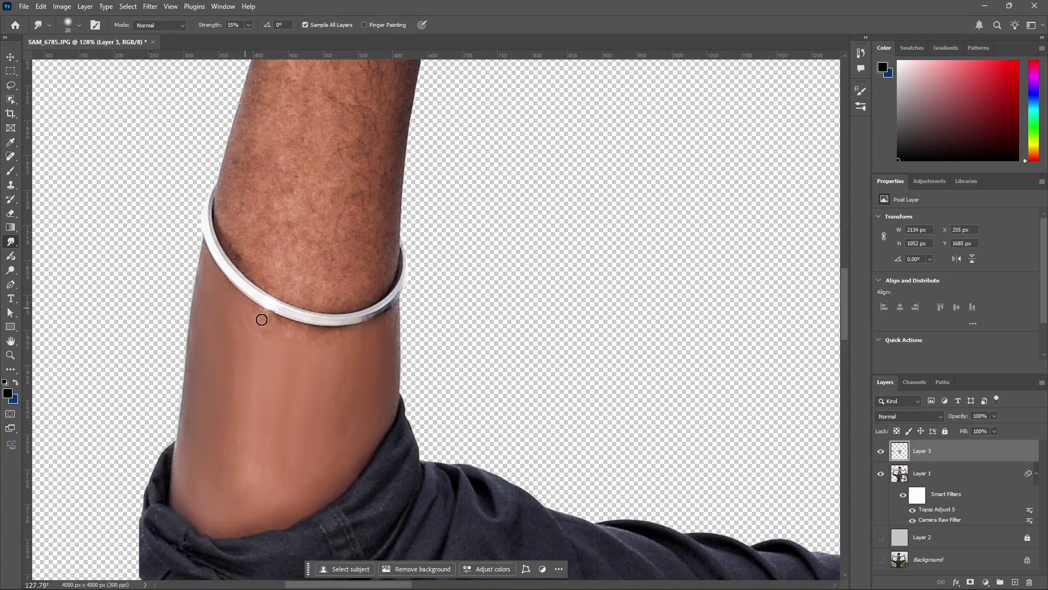
{"action": "scroll", "coordinate": [261, 320], "scroll_direction": "up", "scroll_amount": 2}
{"action": "left_click_drag", "start_coordinate": [223, 281], "coordinate": [315, 369]}
Step: Smudge the man's forearm from the bracelet up to the wrist with the brush enlarged to 50 px
{"action": "key", "text": "bracketright"}
{"action": "key", "text": "bracketright"}
{"action": "key", "text": "bracketright"}
{"action": "key", "text": "bracketright"}
{"action": "key", "text": "bracketright"}
{"action": "key", "text": "bracketright"}
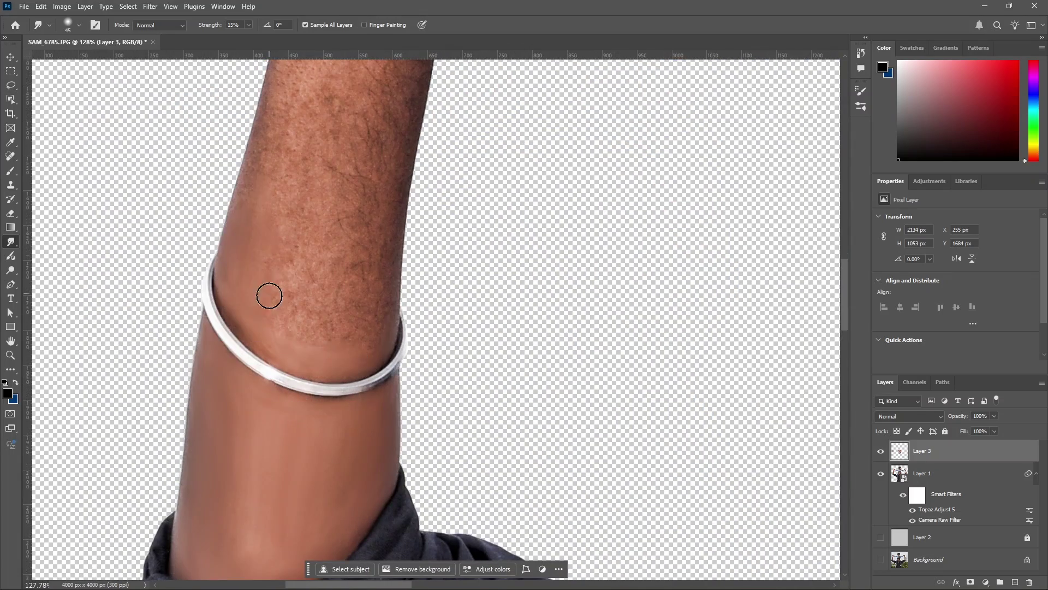
{"action": "left_click_drag", "start_coordinate": [255, 290], "coordinate": [304, 304]}
{"action": "scroll", "coordinate": [303, 303], "scroll_direction": "up", "scroll_amount": 4}
{"action": "left_click_drag", "start_coordinate": [360, 222], "coordinate": [389, 287]}
{"action": "scroll", "coordinate": [388, 288], "scroll_direction": "up", "scroll_amount": 4}
{"action": "left_click_drag", "start_coordinate": [322, 177], "coordinate": [332, 333]}
{"action": "scroll", "coordinate": [331, 336], "scroll_direction": "down", "scroll_amount": 7}
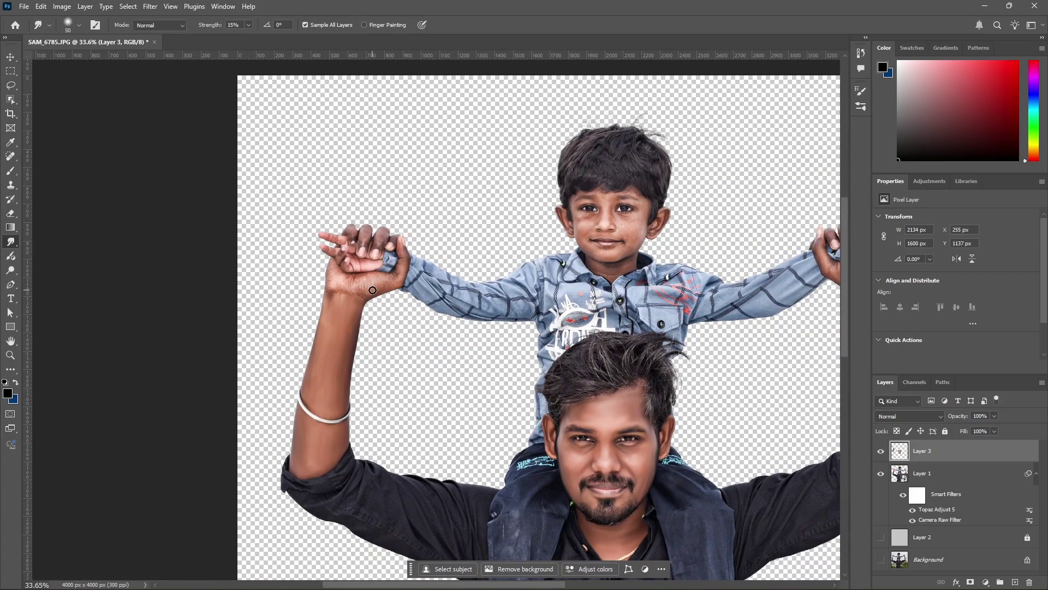
Step: Lower the smudge Strength to 12% and smooth the man's hand and his other forearm below the blue watch
{"action": "scroll", "coordinate": [373, 290], "scroll_direction": "up", "scroll_amount": 4}
{"action": "scroll", "coordinate": [345, 270], "scroll_direction": "up", "scroll_amount": 2}
{"action": "key", "text": "0"}
{"action": "key", "text": "5"}
{"action": "mouse_move", "coordinate": [399, 289]}
{"action": "left_mouse_down"}
{"action": "mouse_move", "coordinate": [425, 335]}
{"action": "mouse_move", "coordinate": [590, 210]}
{"action": "mouse_move", "coordinate": [398, 137]}
{"action": "mouse_move", "coordinate": [469, 173]}
{"action": "left_mouse_up"}
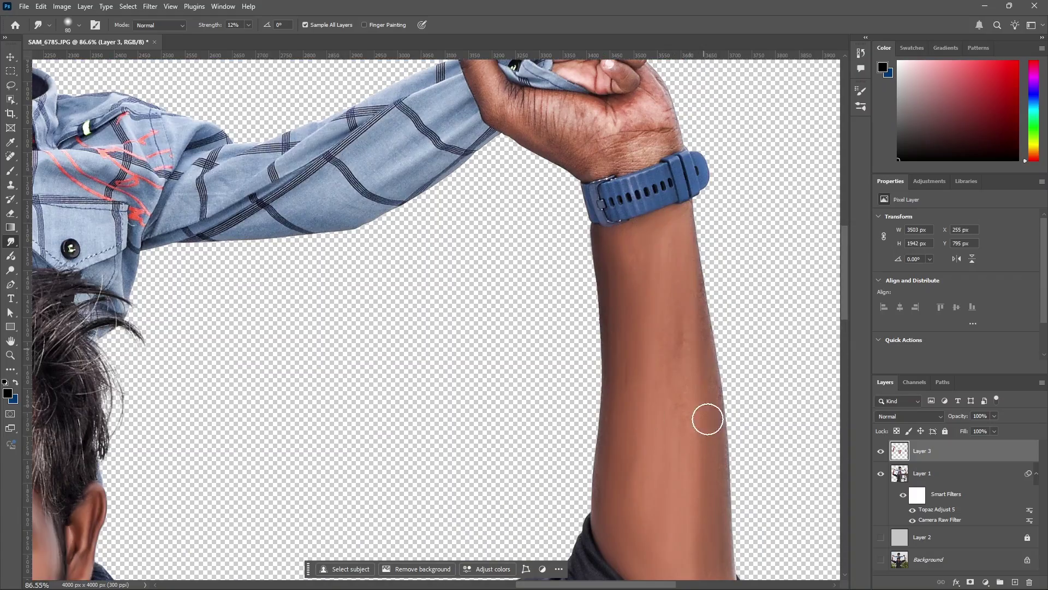
{"action": "scroll", "coordinate": [563, 278], "scroll_direction": "up", "scroll_amount": 3}
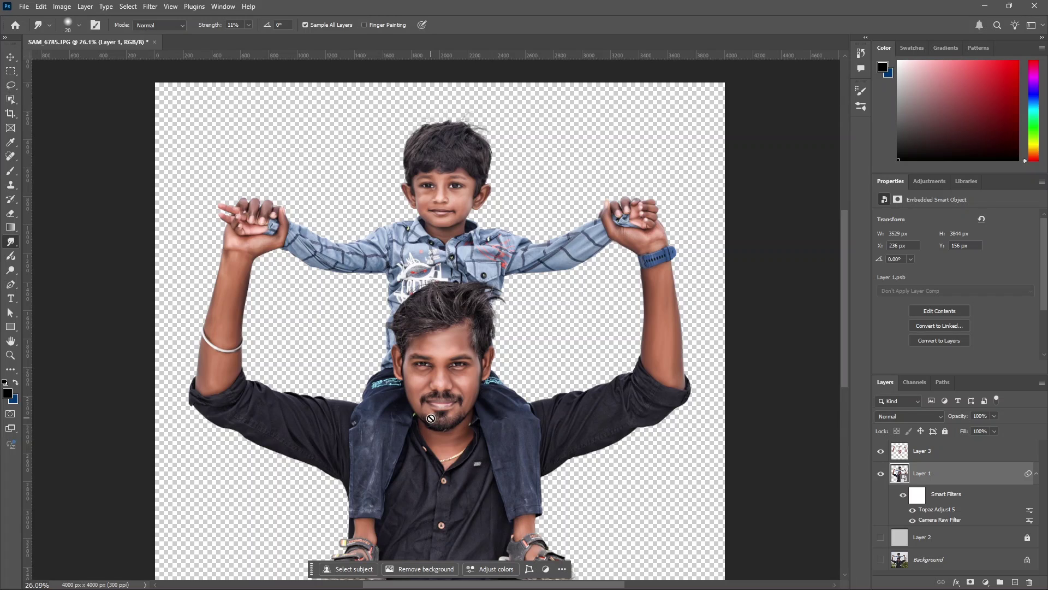
Step: Stamp all visible layers into a new layer above Layer 3 and open it in Topaz Clean 3, skipping the introduction
{"action": "left_click", "coordinate": [925, 455]}
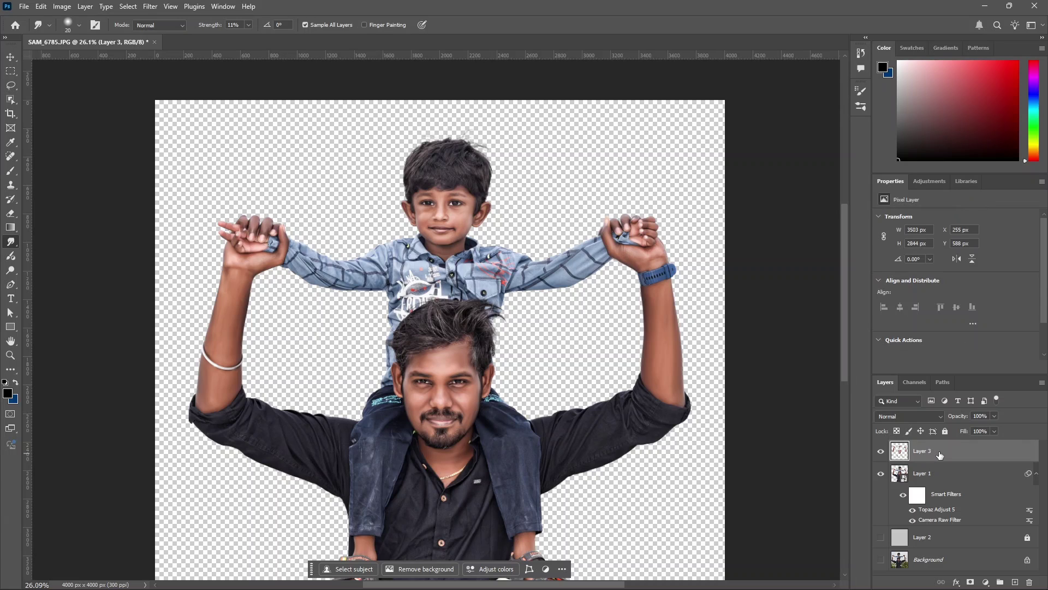
{"action": "key", "text": "ctrl+shift+alt+e"}
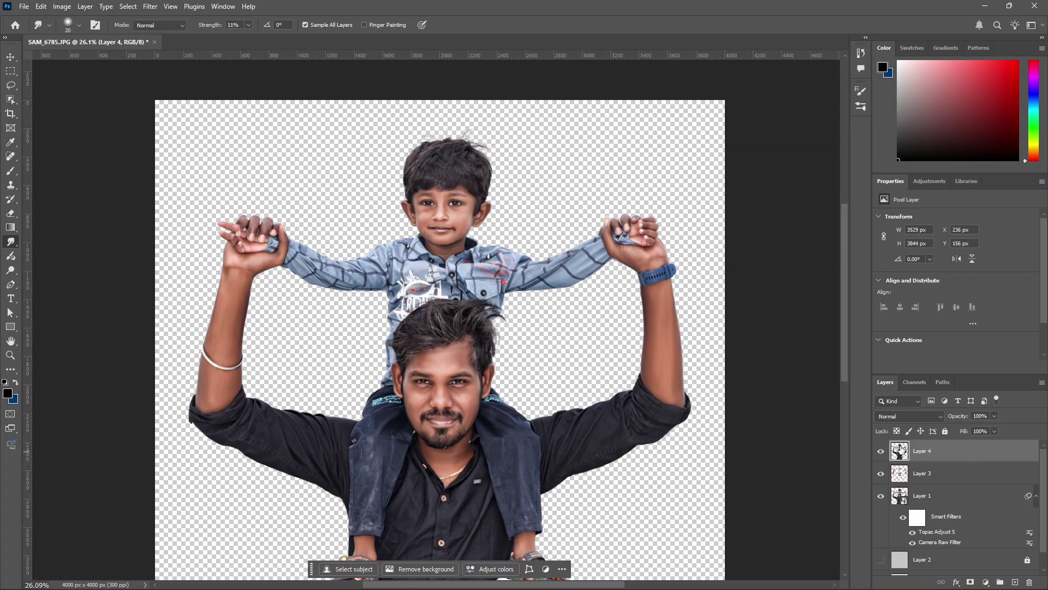
{"action": "left_click", "coordinate": [148, 6]}
{"action": "mouse_move", "coordinate": [191, 290]}
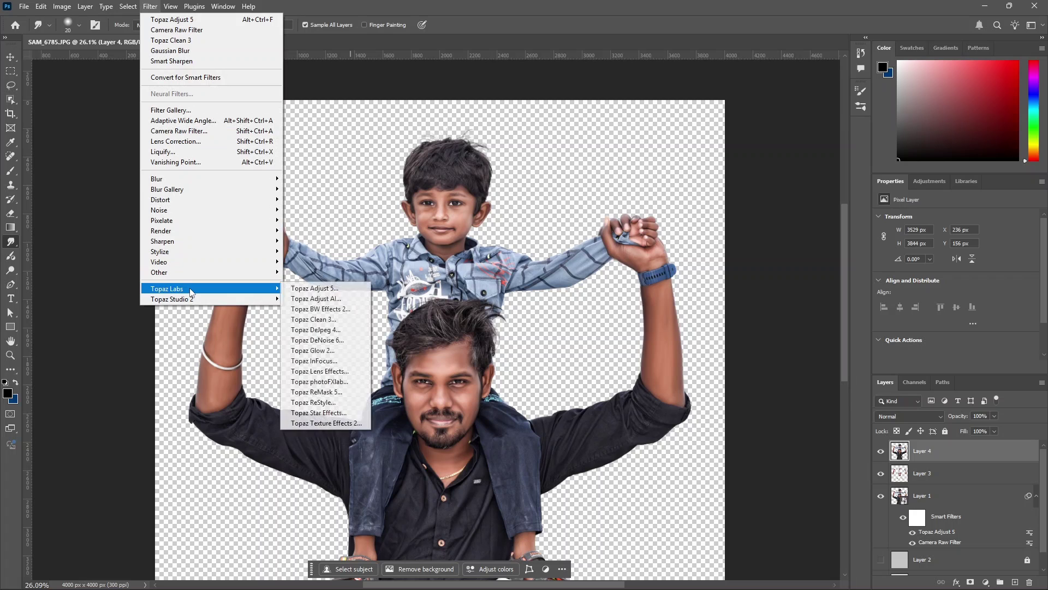
{"action": "left_click", "coordinate": [330, 321]}
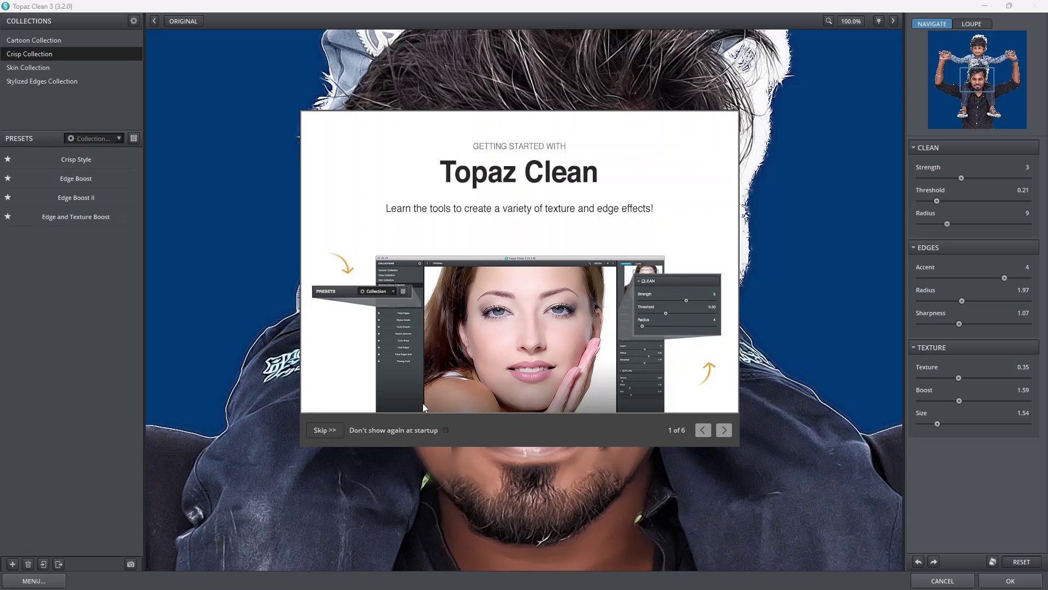
{"action": "left_click", "coordinate": [325, 430]}
Step: Apply Topaz Clean with Strength 5, Threshold 0.07, Radius 6, edge Radius 1.33 and Sharpness 0.43
{"action": "left_click_drag", "start_coordinate": [528, 345], "coordinate": [522, 378]}
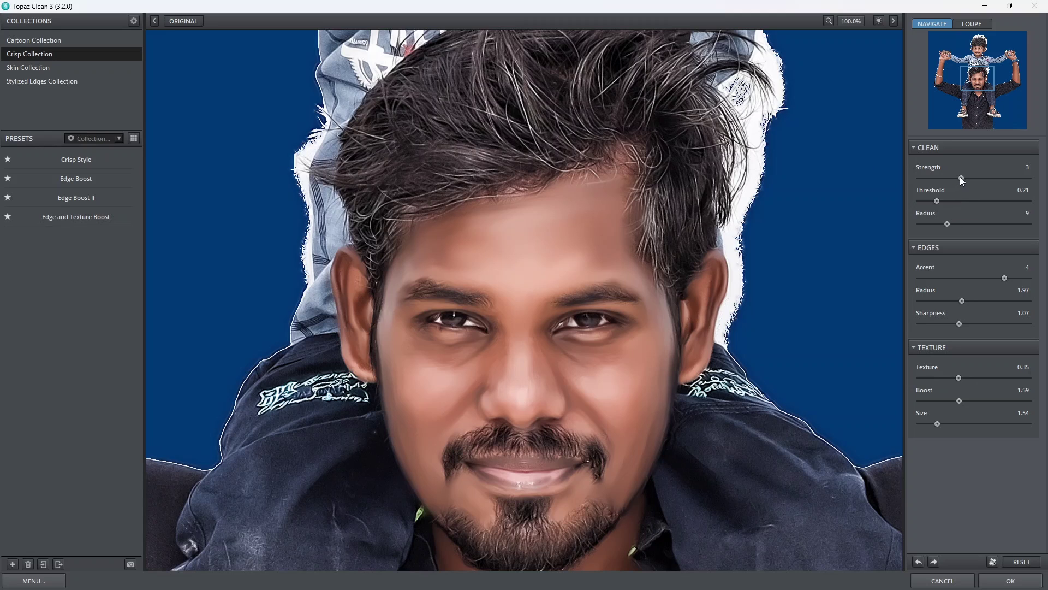
{"action": "left_click_drag", "start_coordinate": [961, 177], "coordinate": [928, 201]}
{"action": "left_click_drag", "start_coordinate": [948, 224], "coordinate": [931, 225]}
{"action": "left_click_drag", "start_coordinate": [962, 299], "coordinate": [942, 301]}
{"action": "left_click", "coordinate": [937, 323]}
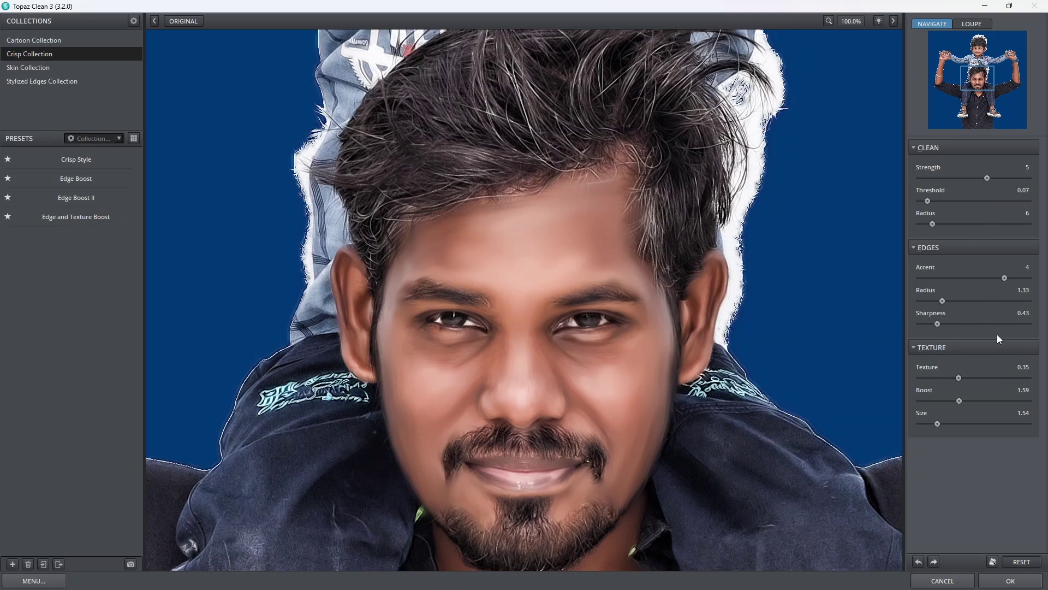
{"action": "left_click", "coordinate": [1010, 581]}
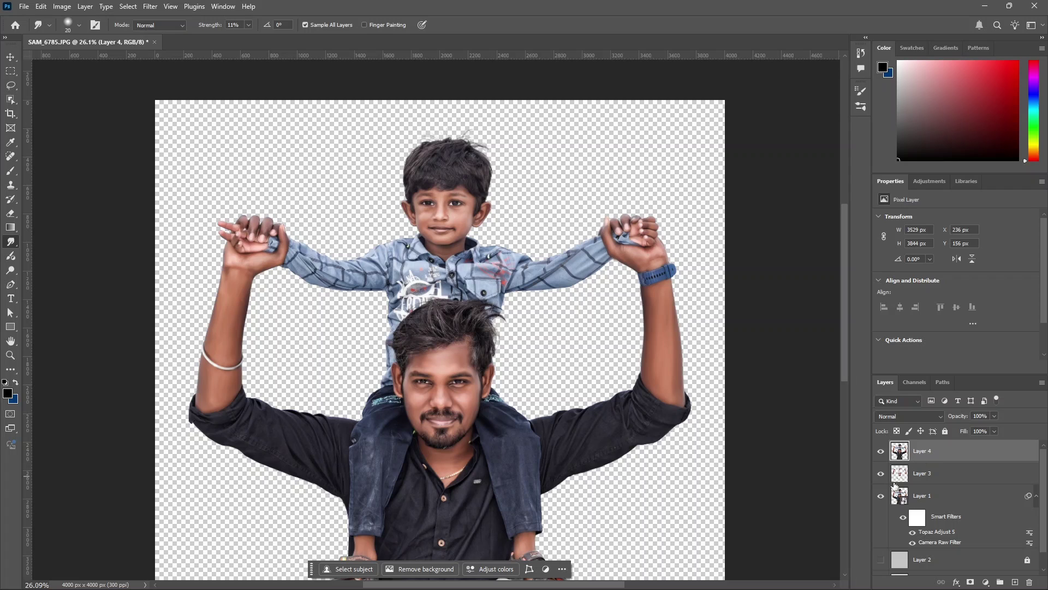
Step: Add a black mask hiding all of Layer 4 and choose the Brush Tool with the 500 px Soft Round tip
{"action": "left_click", "coordinate": [971, 582], "text": "alt"}
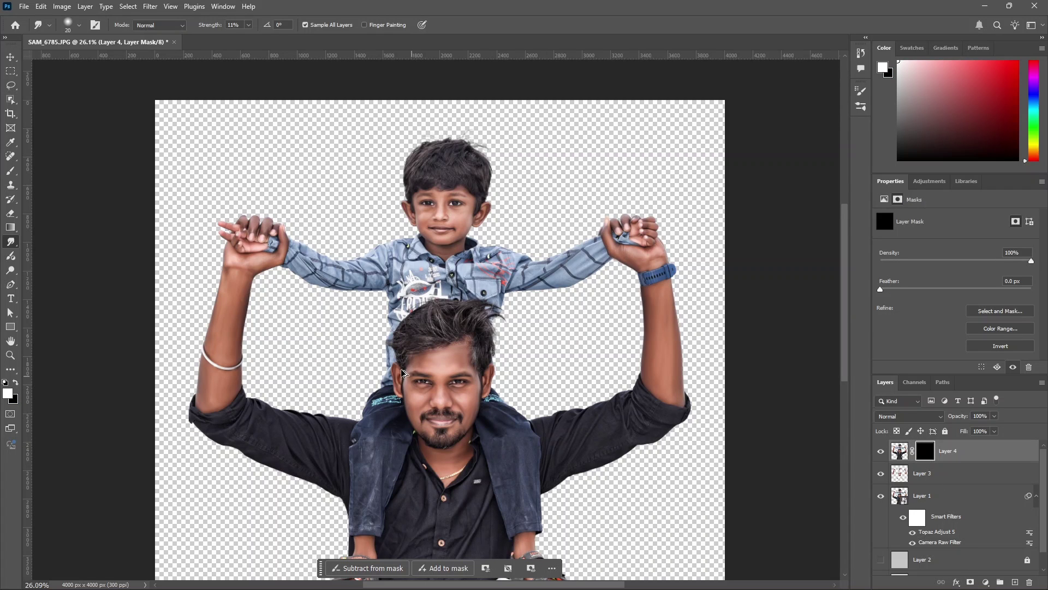
{"action": "scroll", "coordinate": [404, 373], "scroll_direction": "up", "scroll_amount": 5}
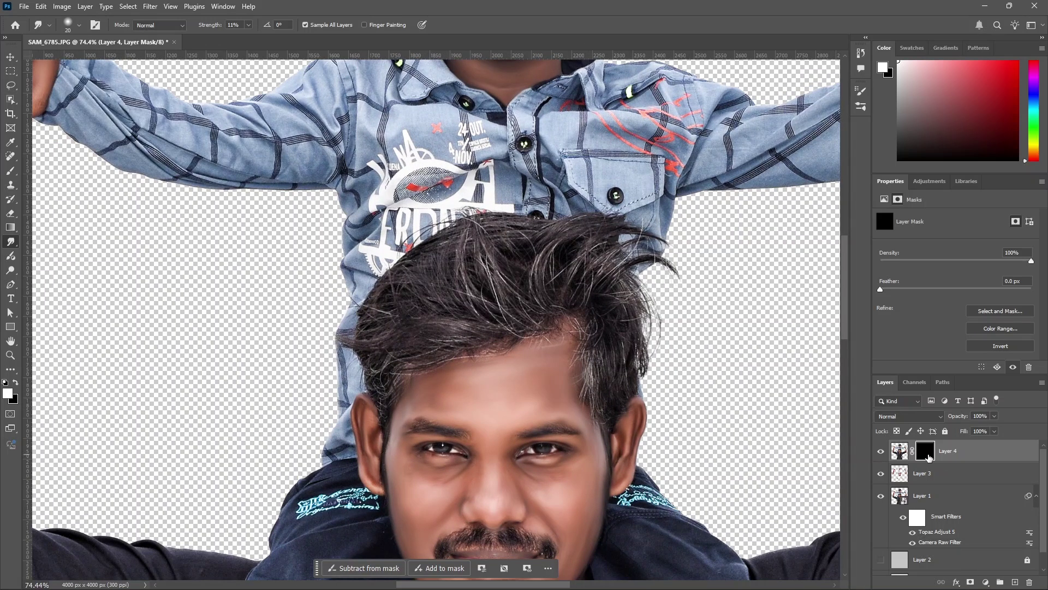
{"action": "key", "text": "b"}
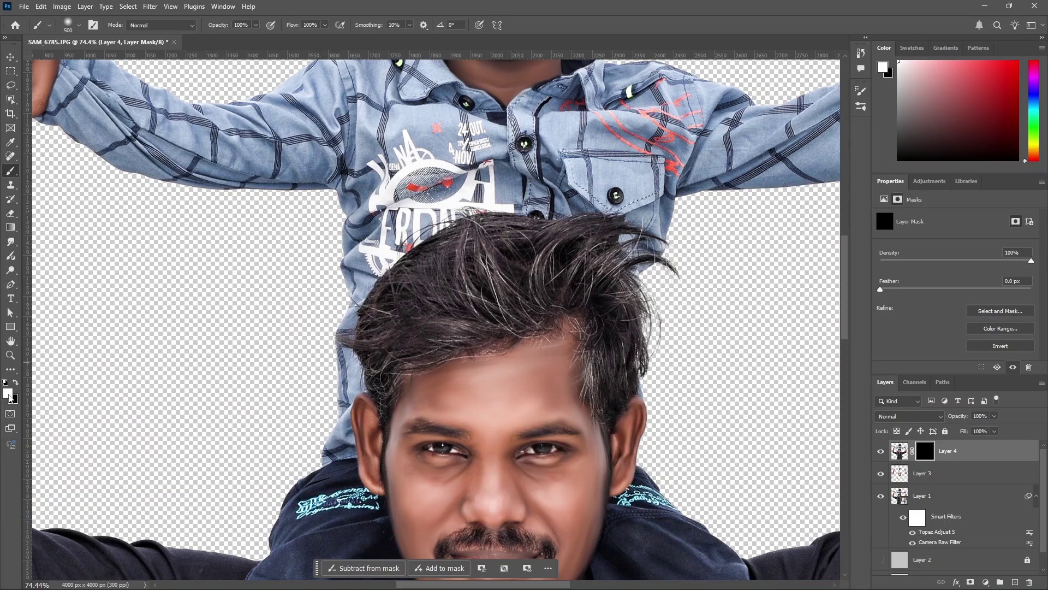
{"action": "left_click", "coordinate": [79, 24]}
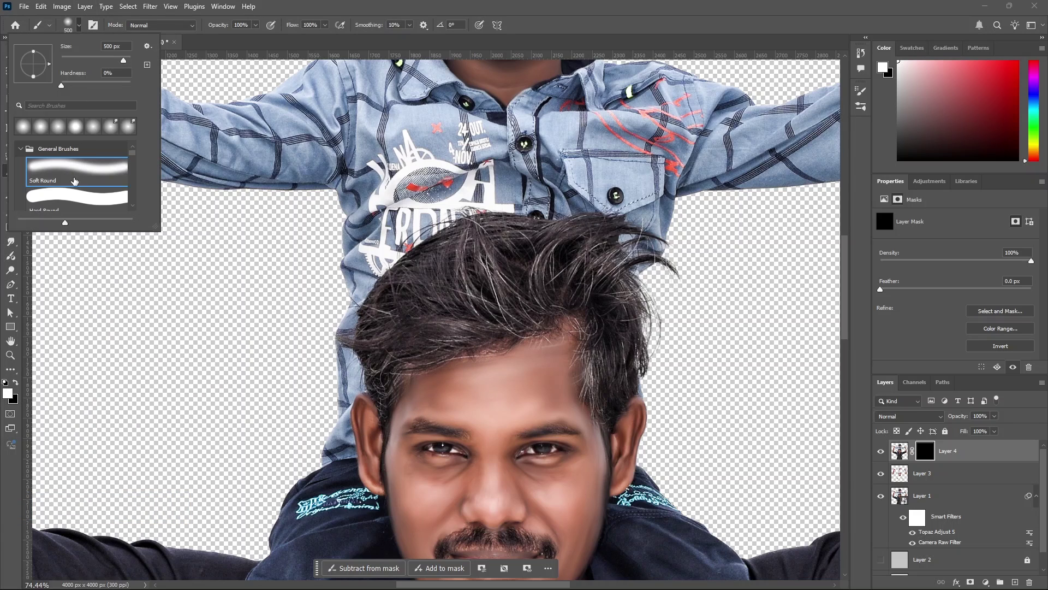
{"action": "left_click", "coordinate": [78, 27]}
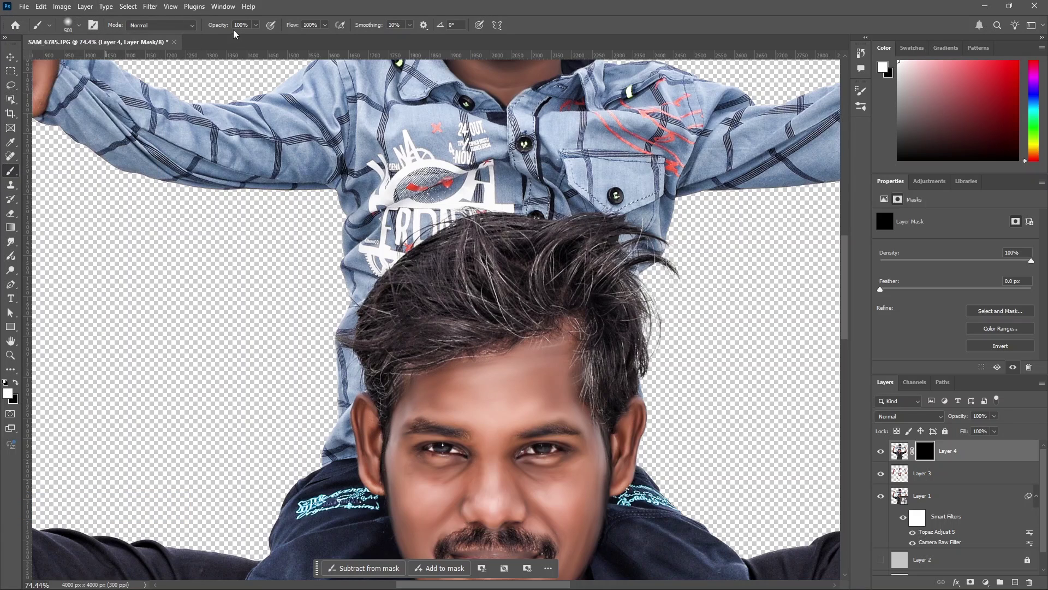
Step: Start revealing the Topaz Clean effect on the side of the man's hair by painting Layer 4's mask white with a 125 px brush
{"action": "key", "text": "bracketleft"}
{"action": "key", "text": "bracketleft"}
{"action": "key", "text": "bracketleft"}
{"action": "key", "text": "bracketleft"}
{"action": "key", "text": "bracketleft"}
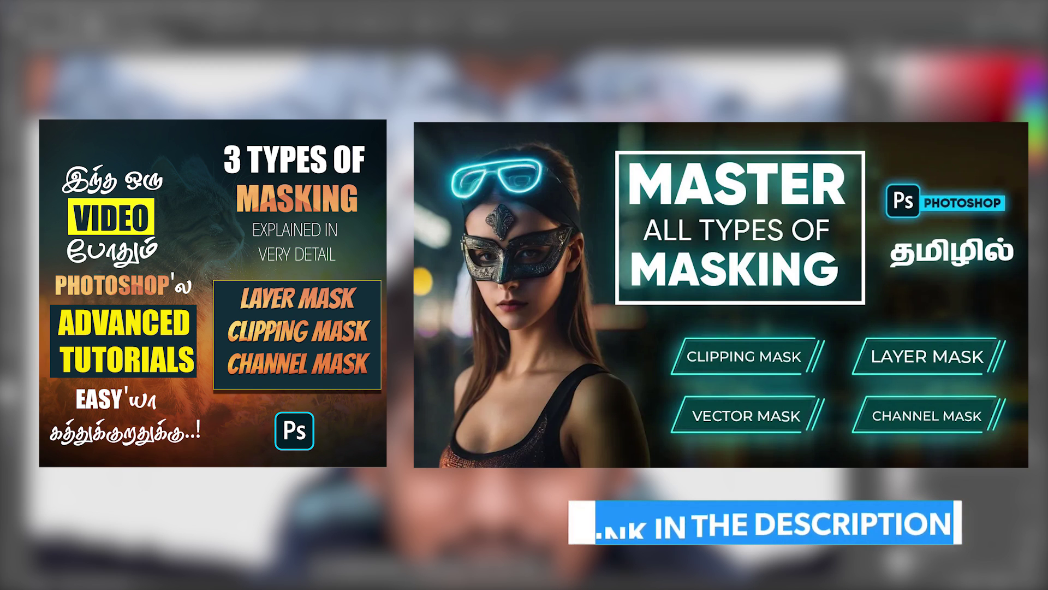
{"action": "key", "text": "bracketleft"}
{"action": "key", "text": "bracketleft"}
{"action": "scroll", "coordinate": [472, 304], "scroll_direction": "up", "scroll_amount": 2}
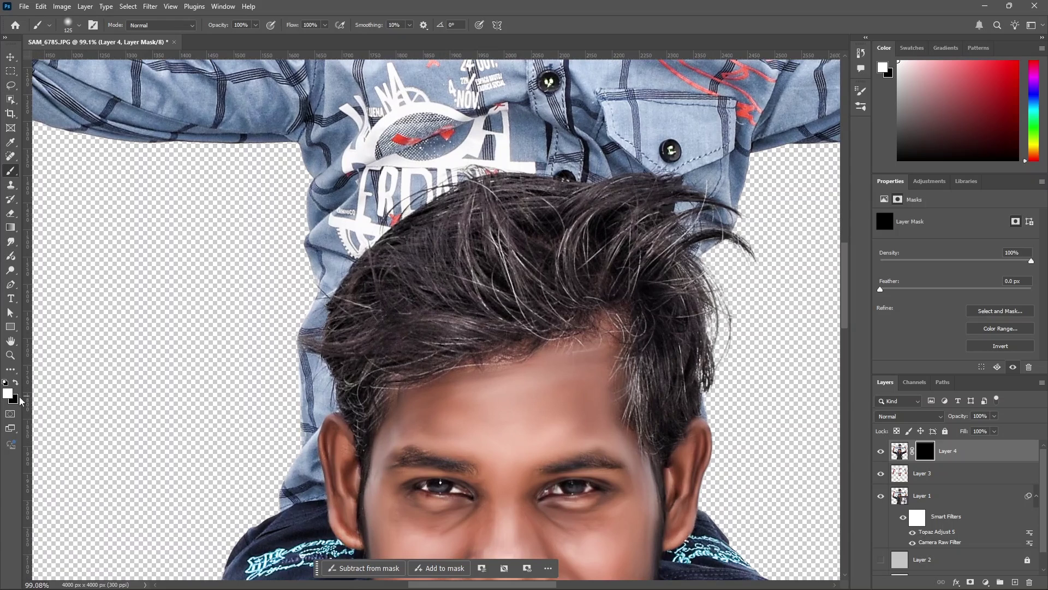
{"action": "left_click", "coordinate": [378, 345]}
Step: Paint the mask of Layer 4 white over the rest of the man's hair and hairline with an 80 px brush
{"action": "key", "text": "bracketleft"}
{"action": "key", "text": "bracketleft"}
{"action": "key", "text": "bracketleft"}
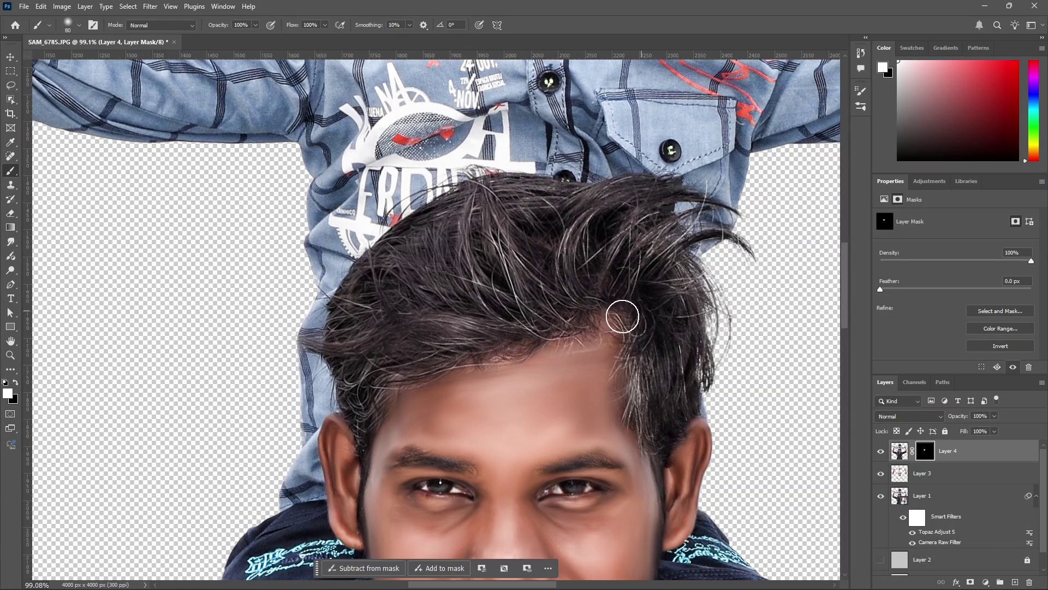
{"action": "left_click_drag", "start_coordinate": [654, 381], "coordinate": [670, 249]}
{"action": "key", "text": "bracketleft"}
{"action": "key", "text": "bracketleft"}
{"action": "key", "text": "bracketleft"}
{"action": "key", "text": "bracketleft"}
{"action": "key", "text": "bracketleft"}
{"action": "key", "text": "bracketright"}
{"action": "key", "text": "bracketright"}
{"action": "key", "text": "bracketright"}
{"action": "key", "text": "bracketright"}
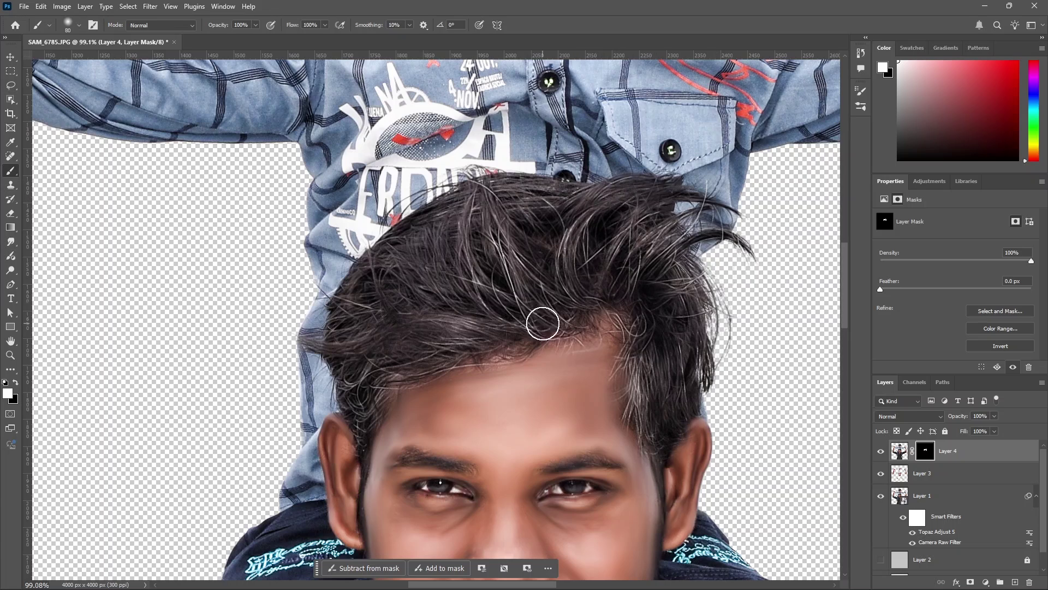
Step: Reveal Layer 4 over the man's eyebrows by painting its mask with a 25 px brush
{"action": "key", "text": "bracketleft"}
{"action": "key", "text": "bracketleft"}
{"action": "key", "text": "bracketleft"}
{"action": "key", "text": "bracketleft"}
{"action": "scroll", "coordinate": [402, 460], "scroll_direction": "down", "scroll_amount": 2}
{"action": "key", "text": "bracketleft"}
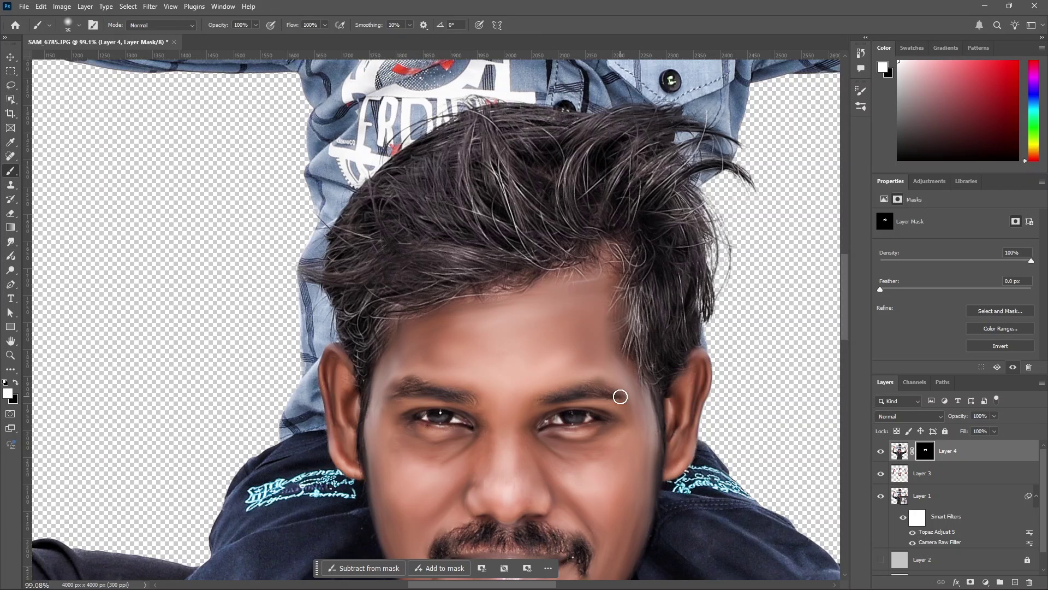
Step: Reveal Layer 4 over the man's moustache and beard with a 60 px brush and over the boy's hair with a 90 px brush
{"action": "scroll", "coordinate": [612, 397], "scroll_direction": "down", "scroll_amount": 4}
{"action": "key", "text": "]"}
{"action": "key", "text": "]"}
{"action": "key", "text": "]"}
{"action": "key", "text": "]"}
{"action": "left_click_drag", "start_coordinate": [522, 461], "coordinate": [541, 466]}
{"action": "scroll", "coordinate": [482, 458], "scroll_direction": "down", "scroll_amount": 10}
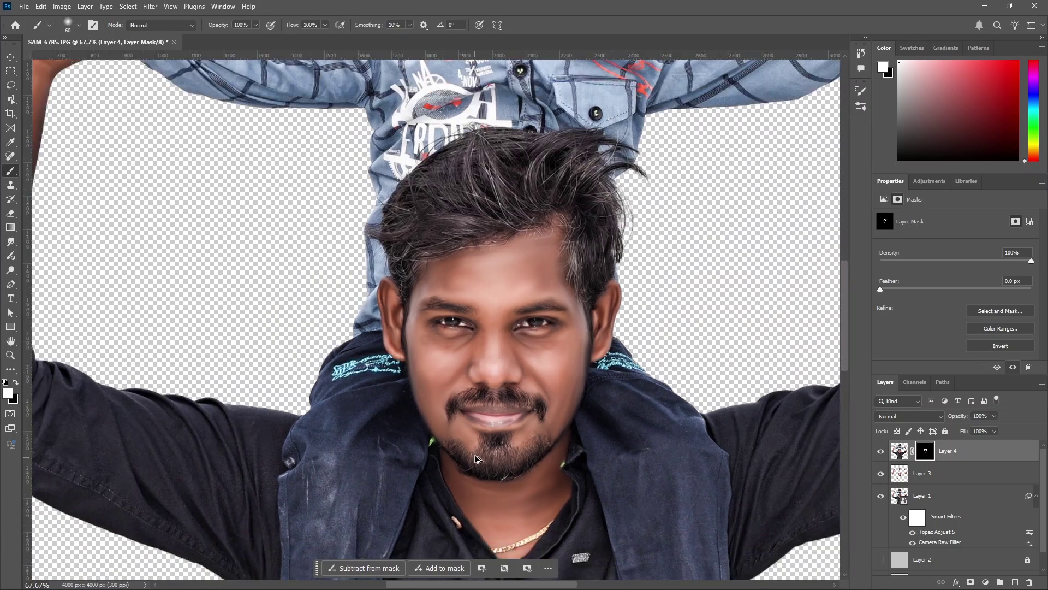
{"action": "left_click_drag", "start_coordinate": [568, 275], "coordinate": [541, 449]}
{"action": "scroll", "coordinate": [458, 245], "scroll_direction": "up", "scroll_amount": 1}
{"action": "scroll", "coordinate": [458, 244], "scroll_direction": "up", "scroll_amount": 4}
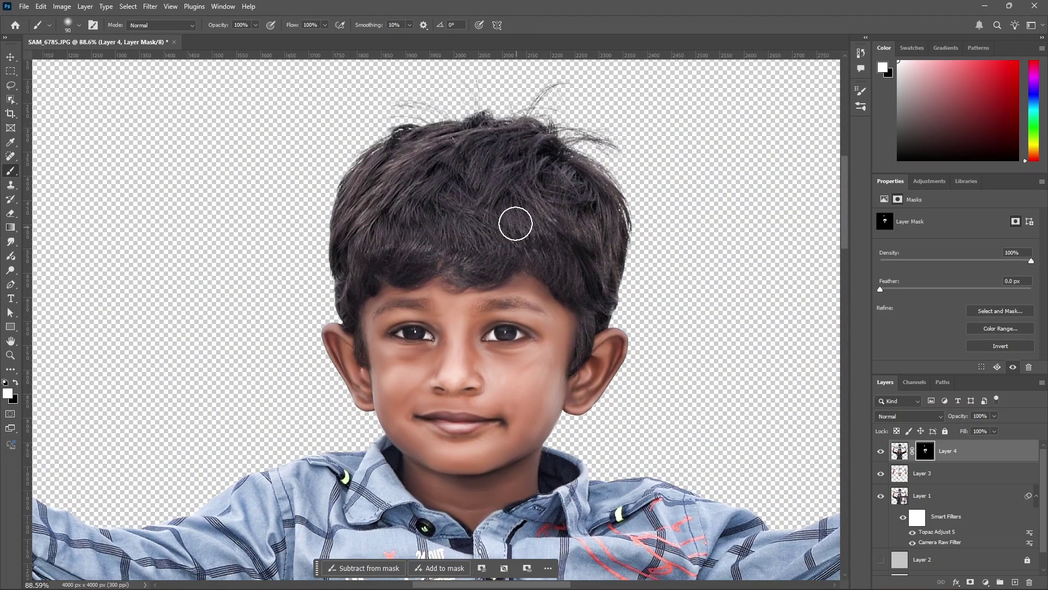
{"action": "scroll", "coordinate": [545, 321], "scroll_direction": "down", "scroll_amount": 4}
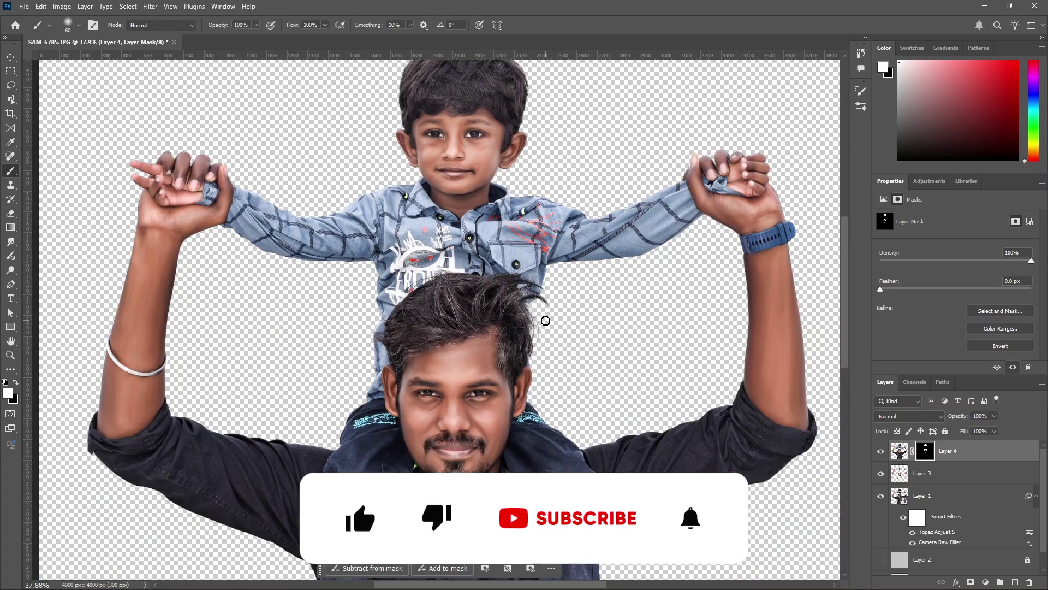
Step: Set Layer 3's opacity to 85% and its fill to 90%
{"action": "left_click", "coordinate": [950, 479]}
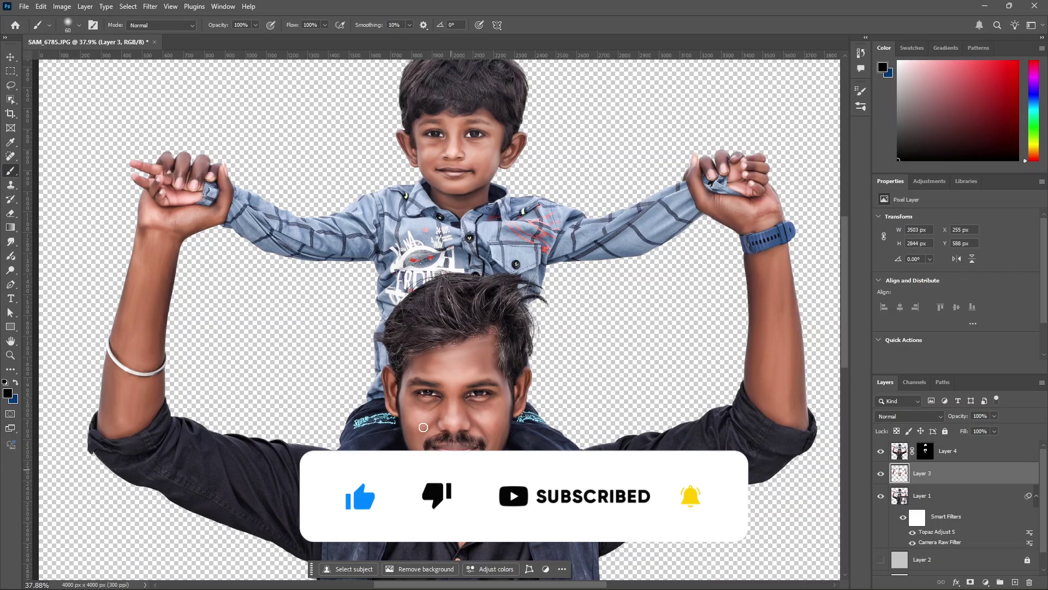
{"action": "left_click", "coordinate": [980, 416]}
{"action": "type", "text": "85"}
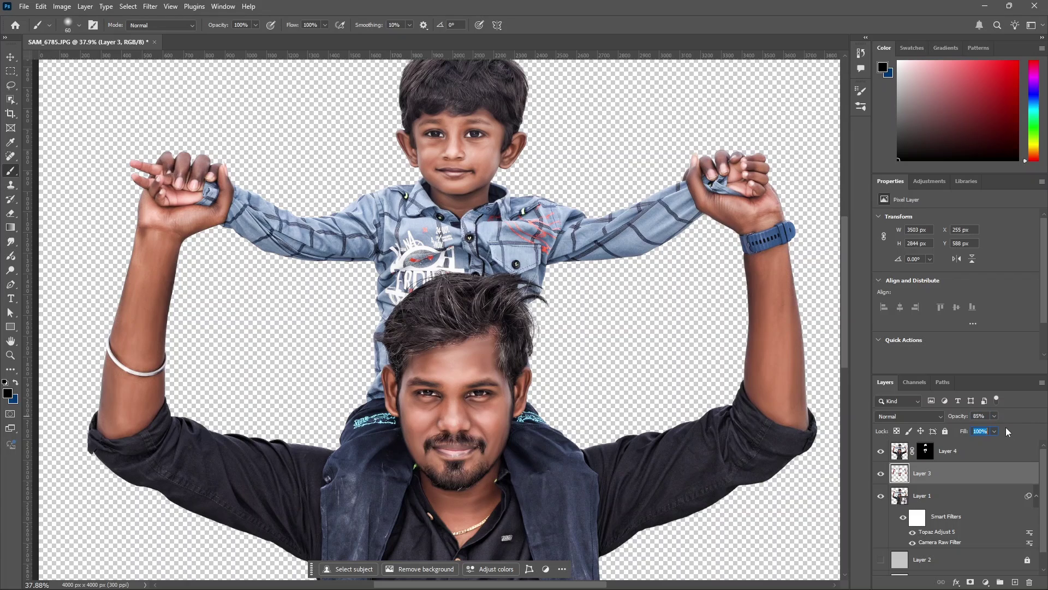
{"action": "type", "text": "90"}
{"action": "key", "text": "Tab"}
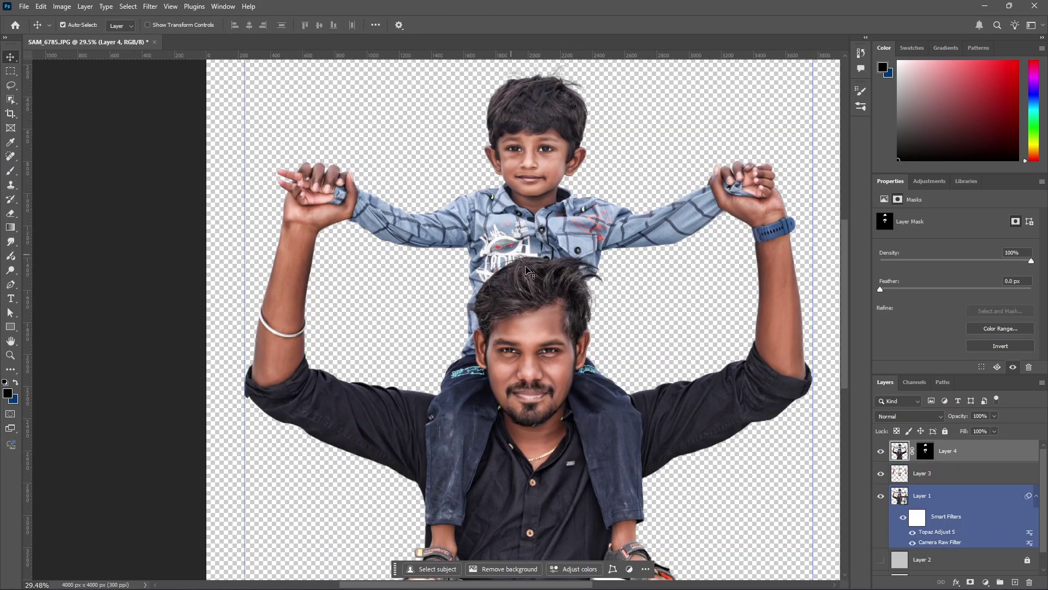
Step: Add a black (000000) Solid Color fill layer above Layer 4 and set its blend mode to Soft Light
{"action": "left_click", "coordinate": [963, 455]}
{"action": "left_click", "coordinate": [986, 582]}
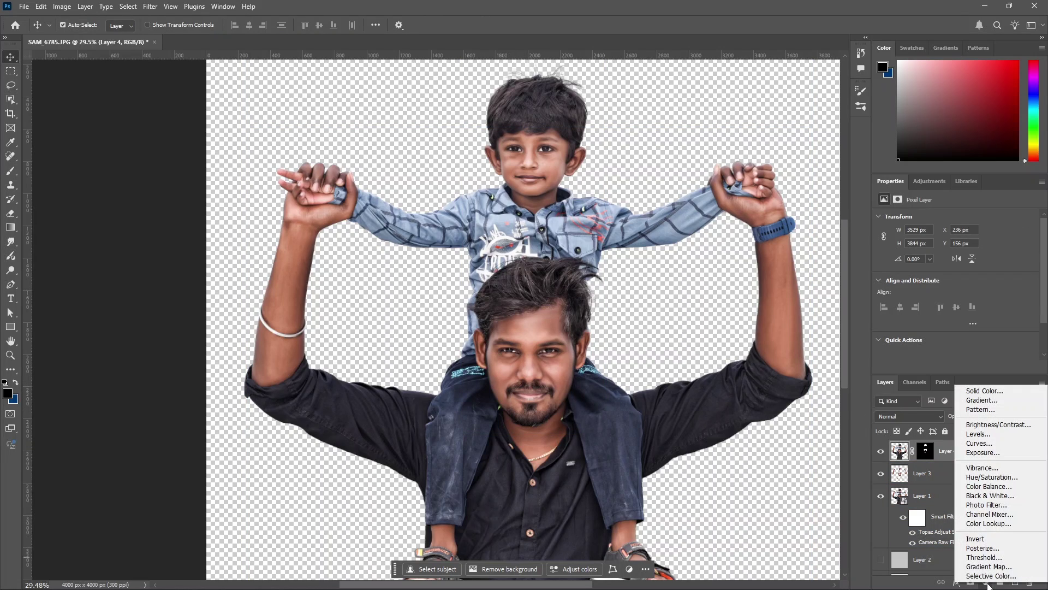
{"action": "left_click", "coordinate": [987, 391]}
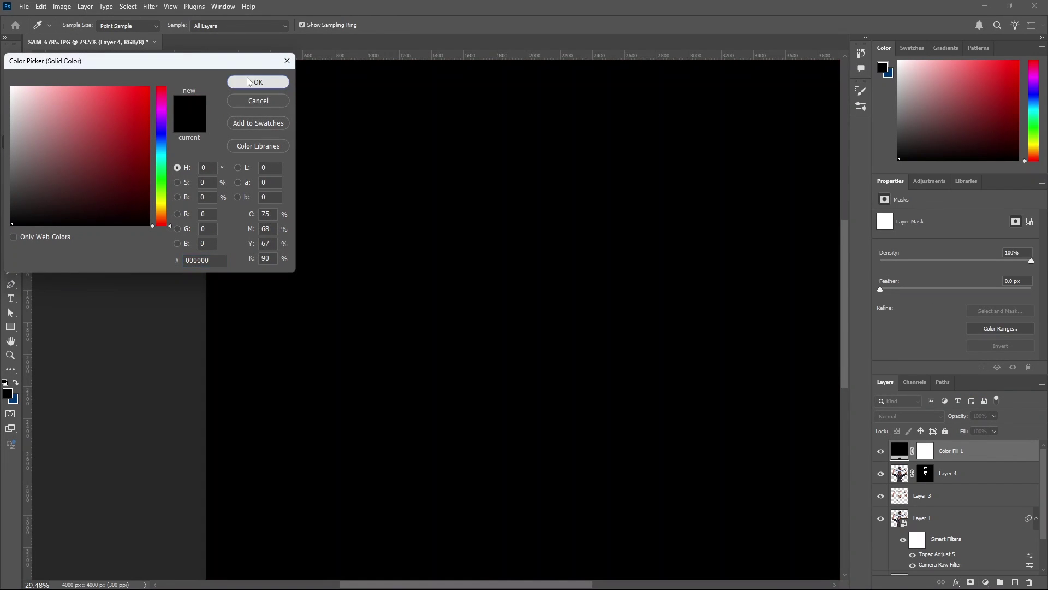
{"action": "left_click", "coordinate": [247, 77]}
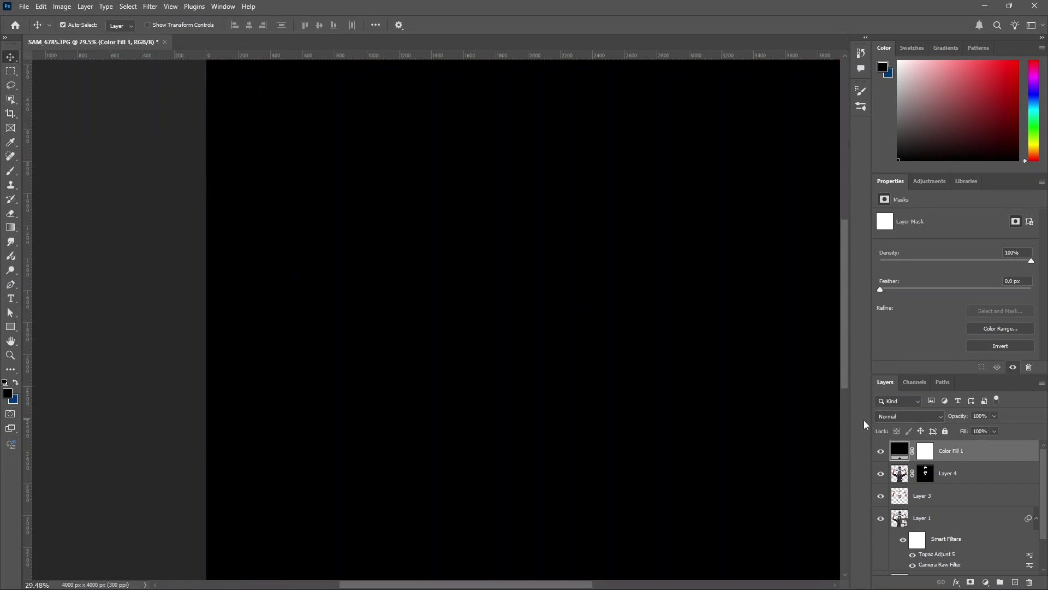
{"action": "left_click", "coordinate": [888, 417]}
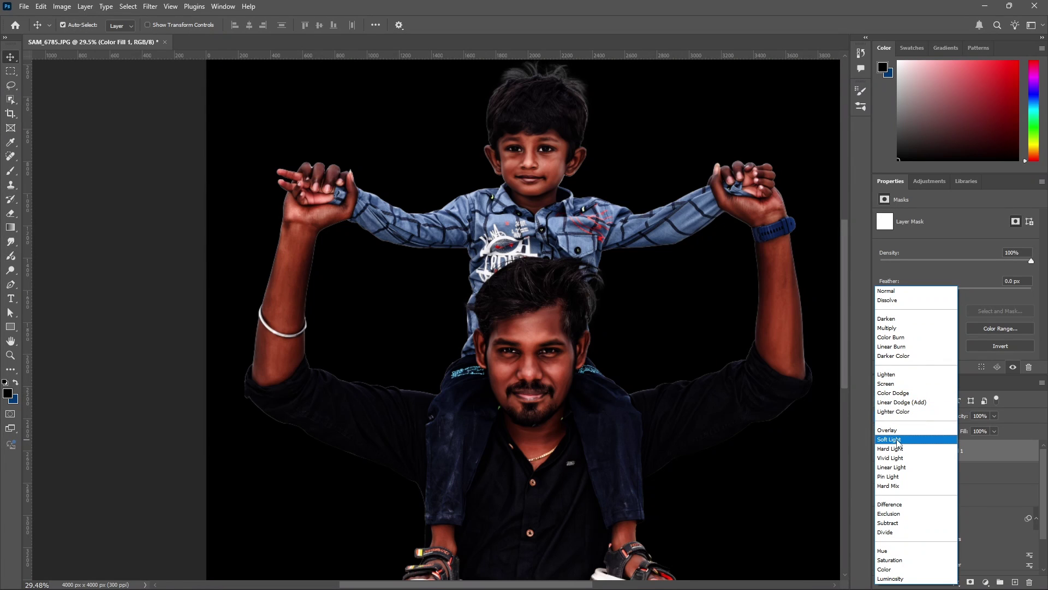
{"action": "left_click", "coordinate": [897, 440]}
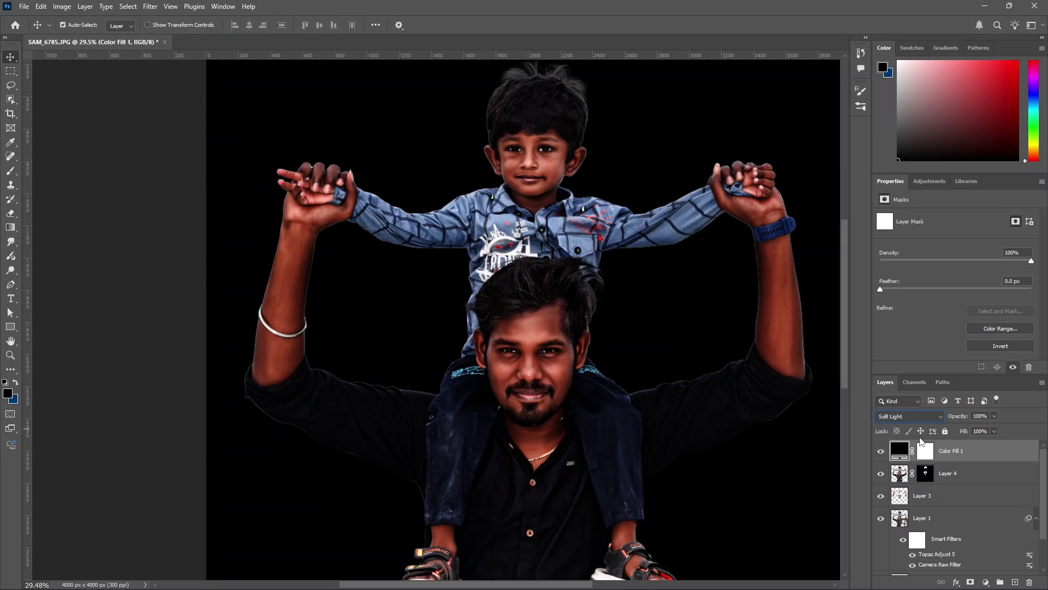
Step: Fill the mask of the Color Fill 1 layer with black to hide the darkening
{"action": "left_click", "coordinate": [926, 455]}
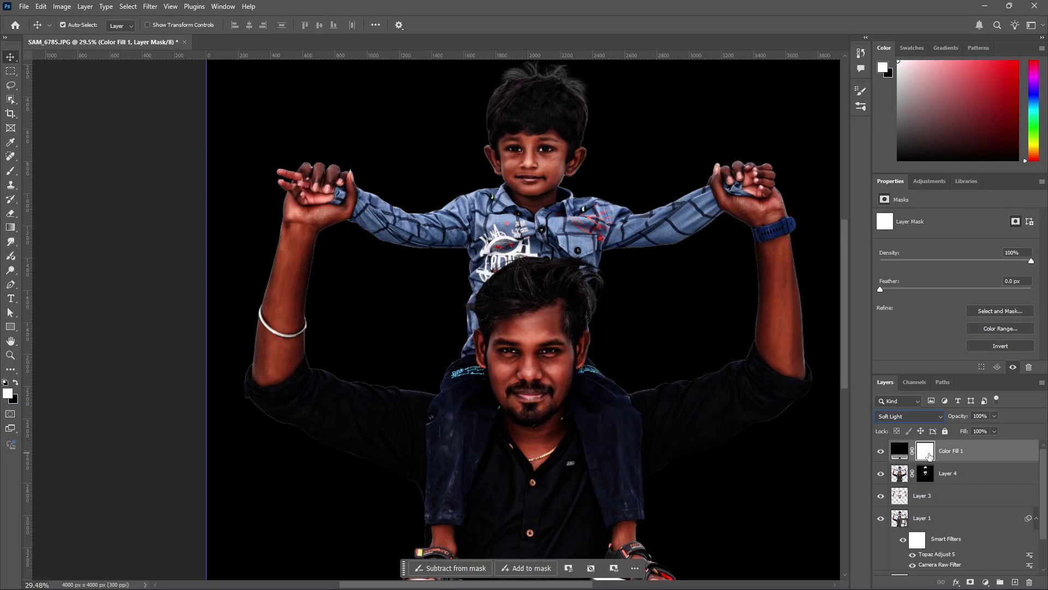
{"action": "left_click", "coordinate": [16, 382]}
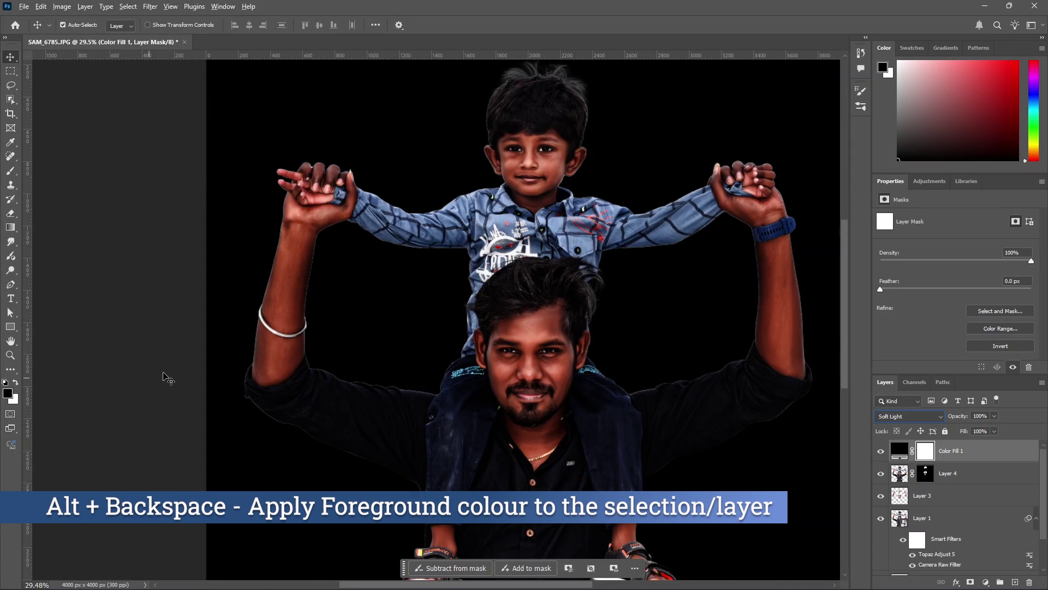
{"action": "key", "text": "alt+BackSpace"}
{"action": "scroll", "coordinate": [166, 378], "scroll_direction": "right", "scroll_amount": 3}
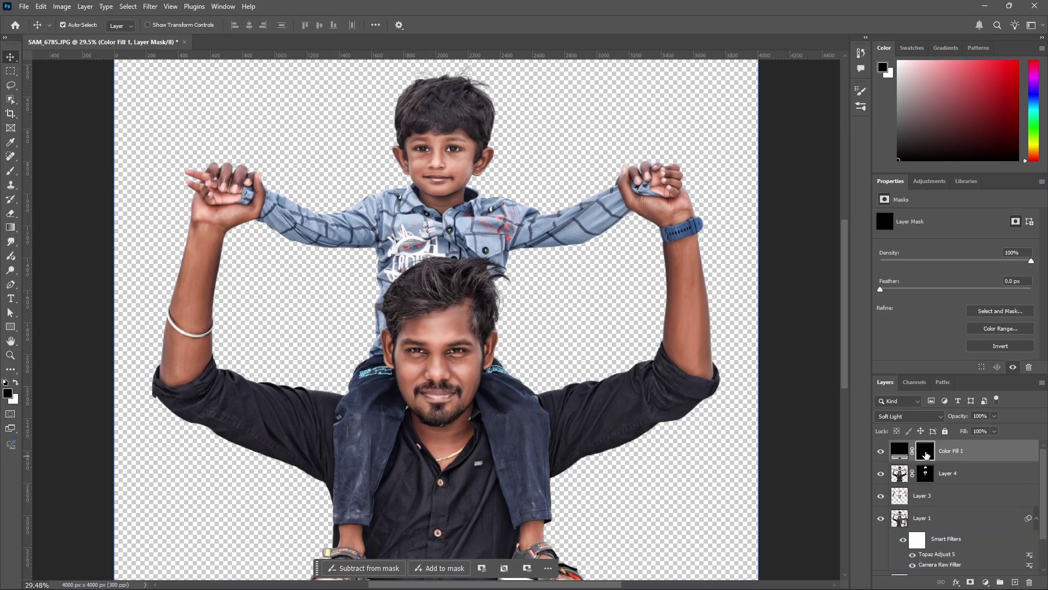
Step: Darken the man's hair and beard by painting white on the Color Fill 1 mask at 39% brush opacity
{"action": "key", "text": "b"}
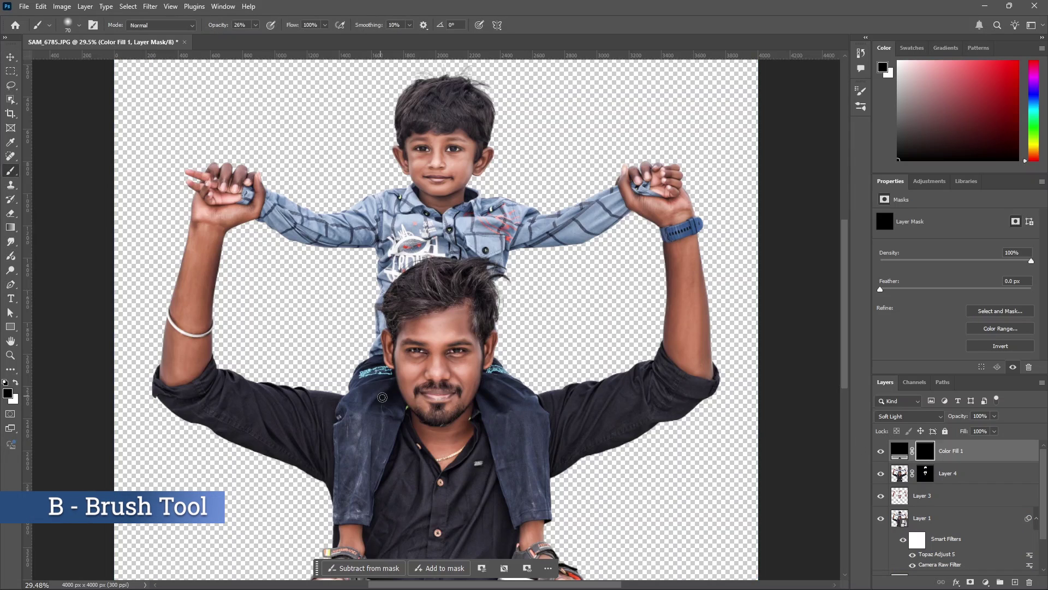
{"action": "left_click", "coordinate": [14, 384]}
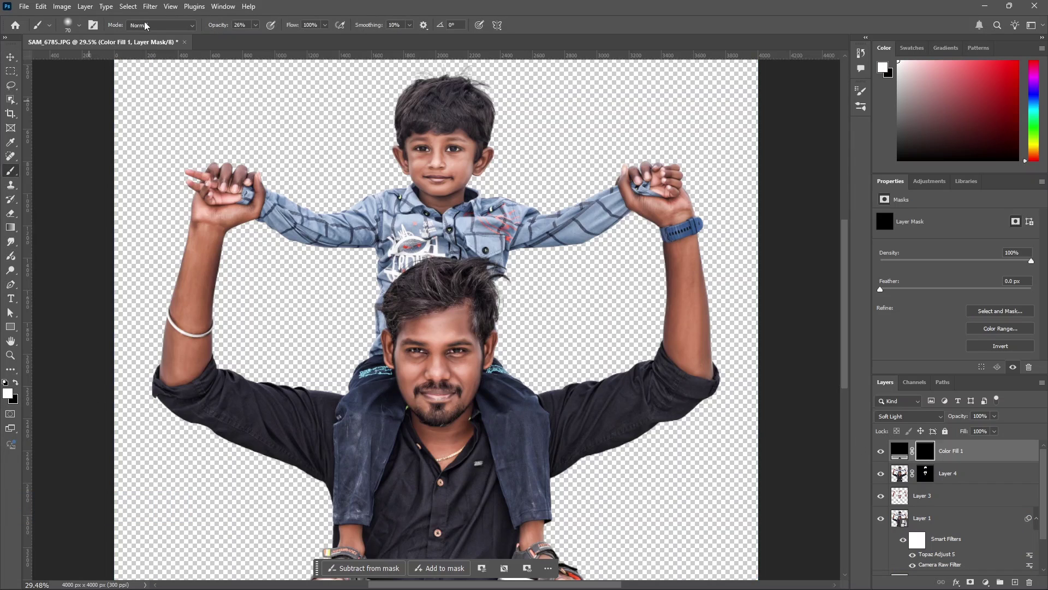
{"action": "left_click", "coordinate": [255, 24]}
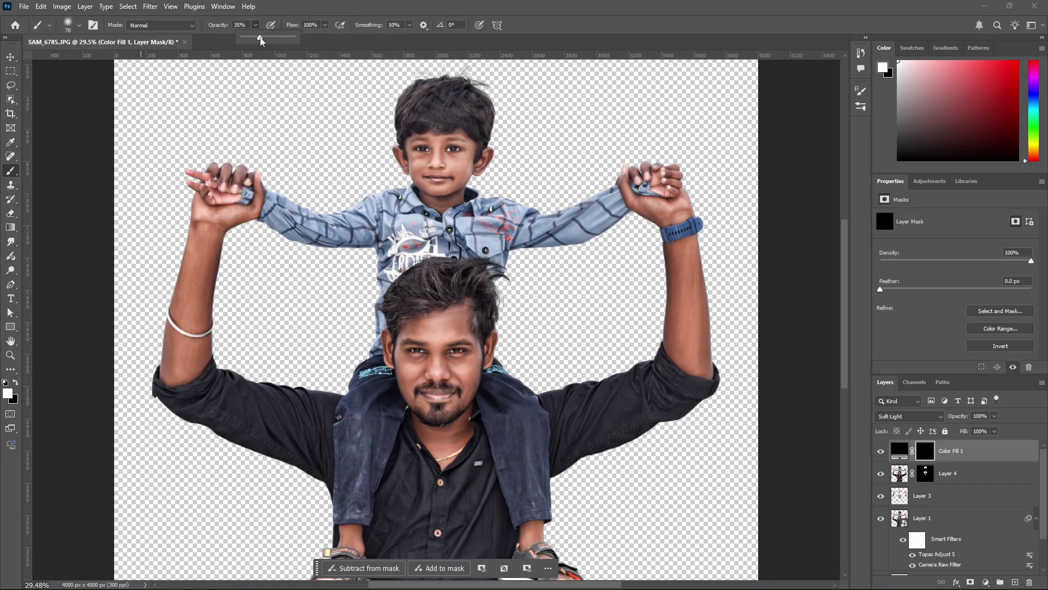
{"action": "left_click", "coordinate": [262, 41]}
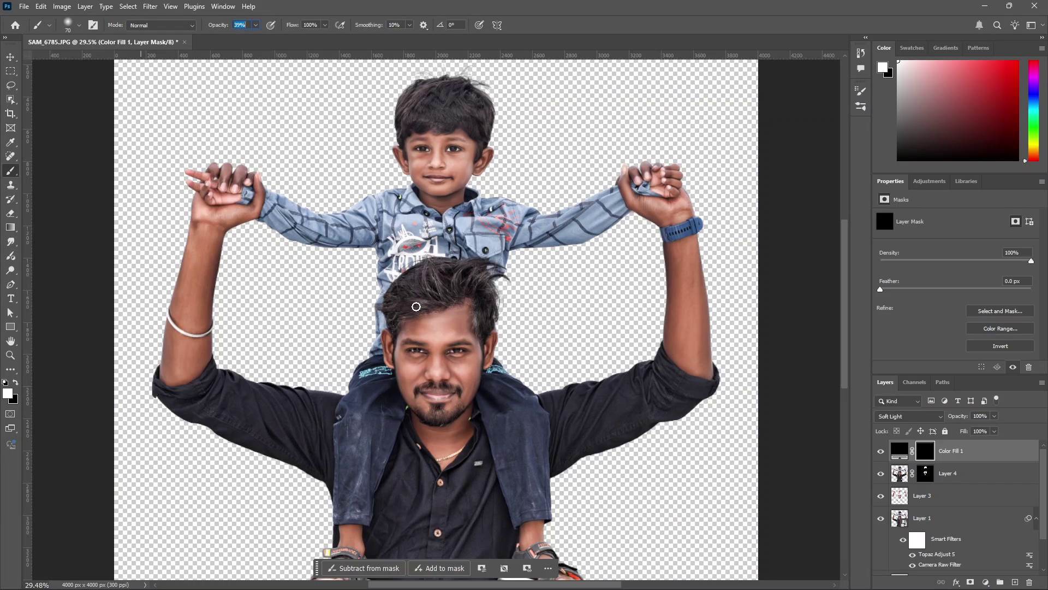
{"action": "scroll", "coordinate": [390, 273], "scroll_direction": "up", "scroll_amount": 8}
{"action": "mouse_move", "coordinate": [419, 290]}
{"action": "left_mouse_down"}
{"action": "mouse_move", "coordinate": [519, 283]}
{"action": "mouse_move", "coordinate": [610, 412]}
{"action": "left_mouse_up"}
{"action": "scroll", "coordinate": [610, 412], "scroll_direction": "down", "scroll_amount": 1}
{"action": "left_click_drag", "start_coordinate": [592, 325], "coordinate": [581, 344]}
{"action": "key", "text": "x"}
{"action": "key", "text": "x"}
{"action": "scroll", "coordinate": [584, 374], "scroll_direction": "down", "scroll_amount": 3}
{"action": "left_click_drag", "start_coordinate": [563, 481], "coordinate": [485, 444]}
Step: Darken the boy's hair on the Color Fill 1 mask with a 90 px brush
{"action": "scroll", "coordinate": [485, 445], "scroll_direction": "up", "scroll_amount": 8}
{"action": "key", "text": "bracketright"}
{"action": "key", "text": "bracketright"}
{"action": "mouse_move", "coordinate": [442, 230]}
{"action": "left_mouse_down"}
{"action": "mouse_move", "coordinate": [526, 198]}
{"action": "mouse_move", "coordinate": [617, 229]}
{"action": "left_mouse_up"}
{"action": "scroll", "coordinate": [508, 137], "scroll_direction": "down", "scroll_amount": 9}
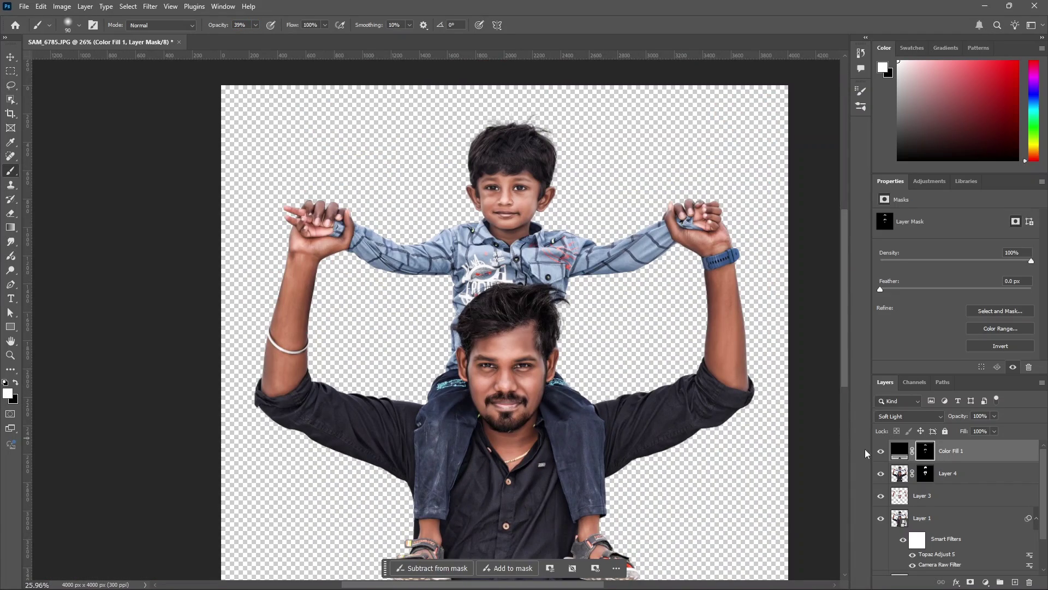
Step: Lower the opacity of Color Fill 1 and toggle its visibility to compare the hair with and without the darkening
{"action": "left_click", "coordinate": [994, 416]}
{"action": "left_click_drag", "start_coordinate": [997, 444], "coordinate": [979, 447]}
{"action": "left_click", "coordinate": [880, 453]}
{"action": "left_click", "coordinate": [880, 453]}
{"action": "left_click", "coordinate": [879, 452]}
{"action": "left_click", "coordinate": [880, 453]}
{"action": "left_click", "coordinate": [880, 453]}
{"action": "left_click", "coordinate": [880, 453]}
{"action": "left_click", "coordinate": [880, 453]}
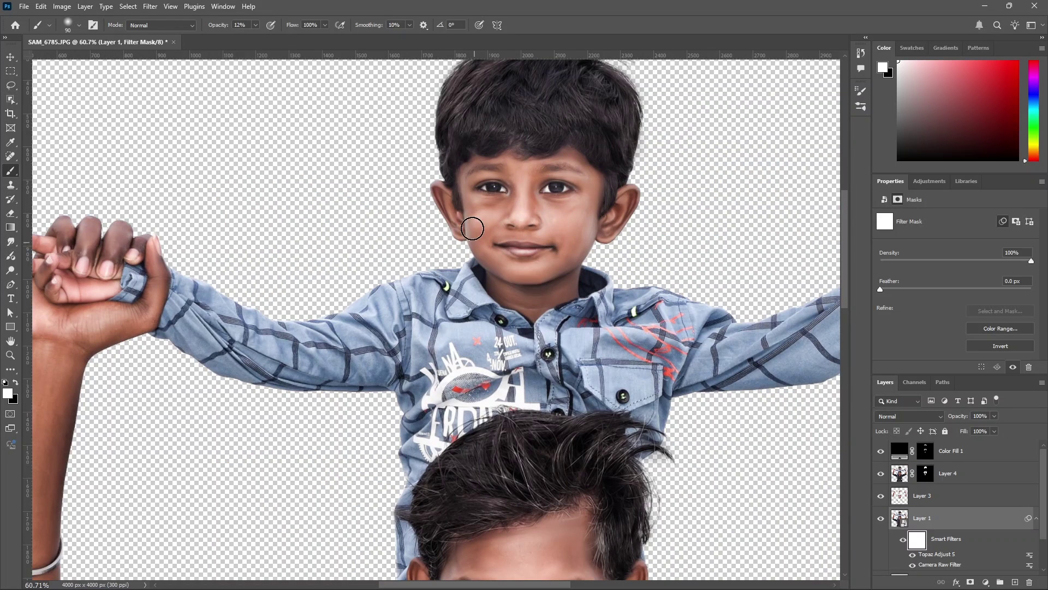
Step: Add a new layer above Color Fill 1 and paint a skin tone sampled from the boy's face over his face at 12% brush opacity
{"action": "left_click", "coordinate": [929, 497]}
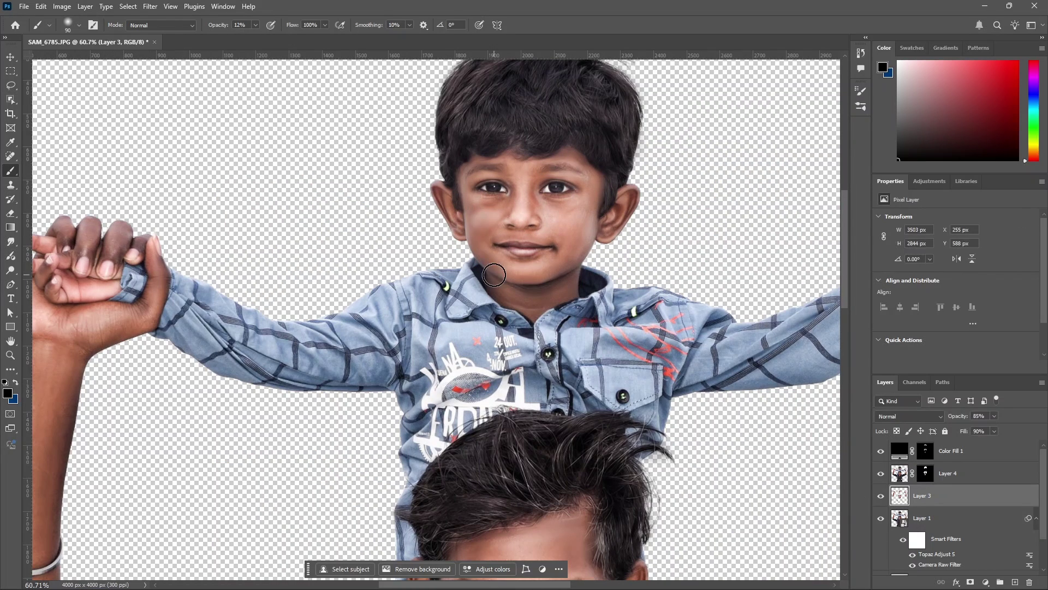
{"action": "scroll", "coordinate": [533, 240], "scroll_direction": "up", "scroll_amount": 2}
{"action": "left_click", "coordinate": [952, 473]}
{"action": "left_click", "coordinate": [964, 449]}
{"action": "key", "text": "ctrl+shift+alt+n"}
{"action": "left_click", "coordinate": [457, 245], "text": "alt"}
{"action": "left_click_drag", "start_coordinate": [457, 247], "coordinate": [506, 226]}
{"action": "left_click_drag", "start_coordinate": [593, 249], "coordinate": [598, 288]}
{"action": "scroll", "coordinate": [469, 243], "scroll_direction": "up", "scroll_amount": 2}
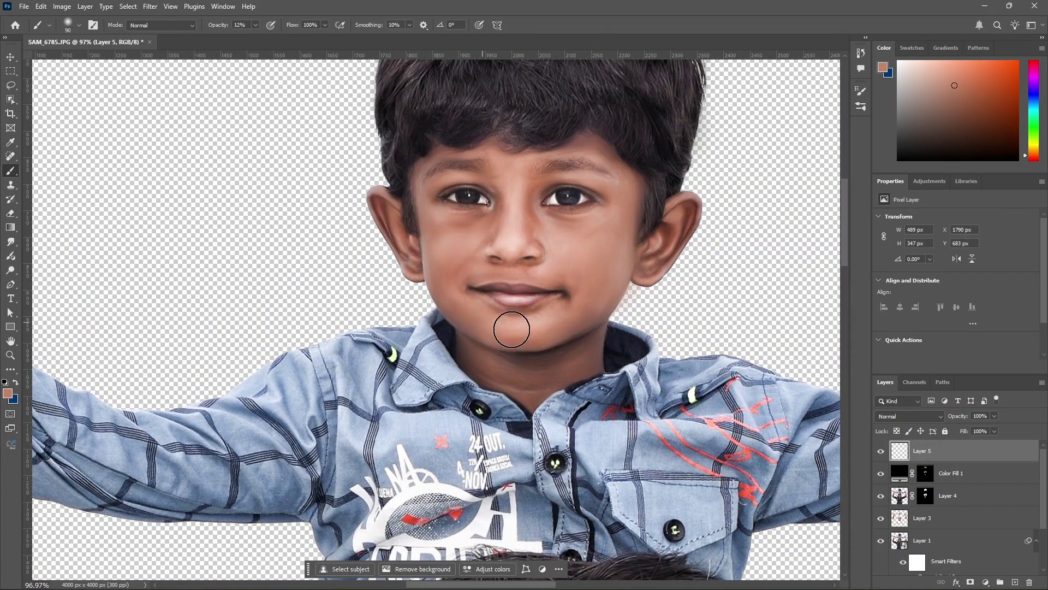
Step: Adjust Layer 5's blending range in its Layer Style so the painted skin tone blends with the face beneath
{"action": "scroll", "coordinate": [557, 262], "scroll_direction": "down", "scroll_amount": 4}
{"action": "scroll", "coordinate": [491, 164], "scroll_direction": "up", "scroll_amount": 2}
{"action": "double_click", "coordinate": [960, 450]}
{"action": "mouse_move", "coordinate": [908, 272]}
{"action": "left_mouse_down"}
{"action": "mouse_move", "coordinate": [817, 274]}
{"action": "mouse_move", "coordinate": [876, 272]}
{"action": "left_mouse_up"}
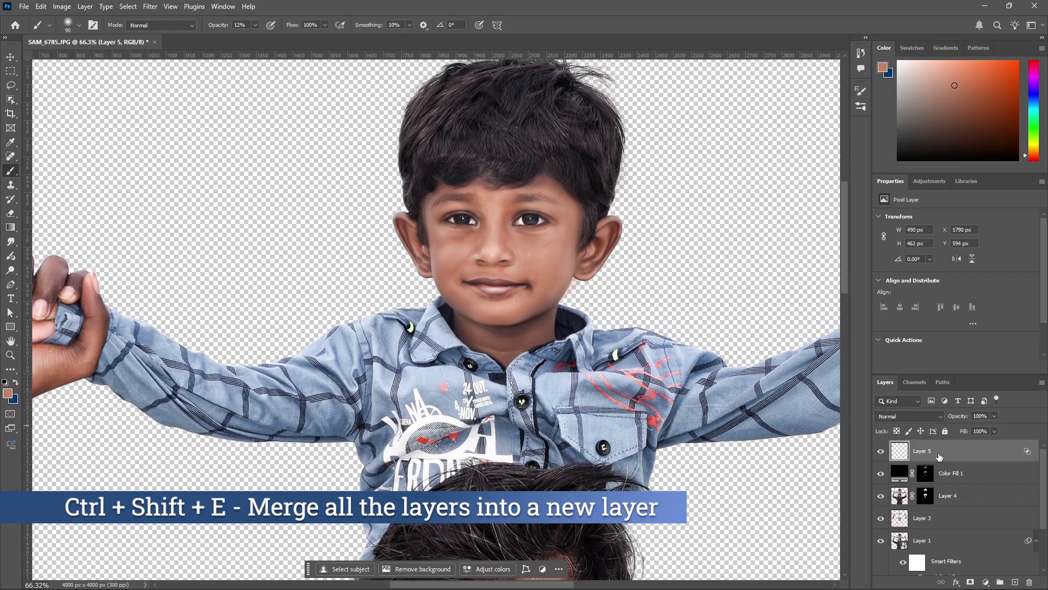
Step: Stamp all visible layers into a new layer above Layer 5 and hide every other layer
{"action": "key", "text": "ctrl+shift+alt+e"}
{"action": "scroll", "coordinate": [527, 308], "scroll_direction": "down", "scroll_amount": 5}
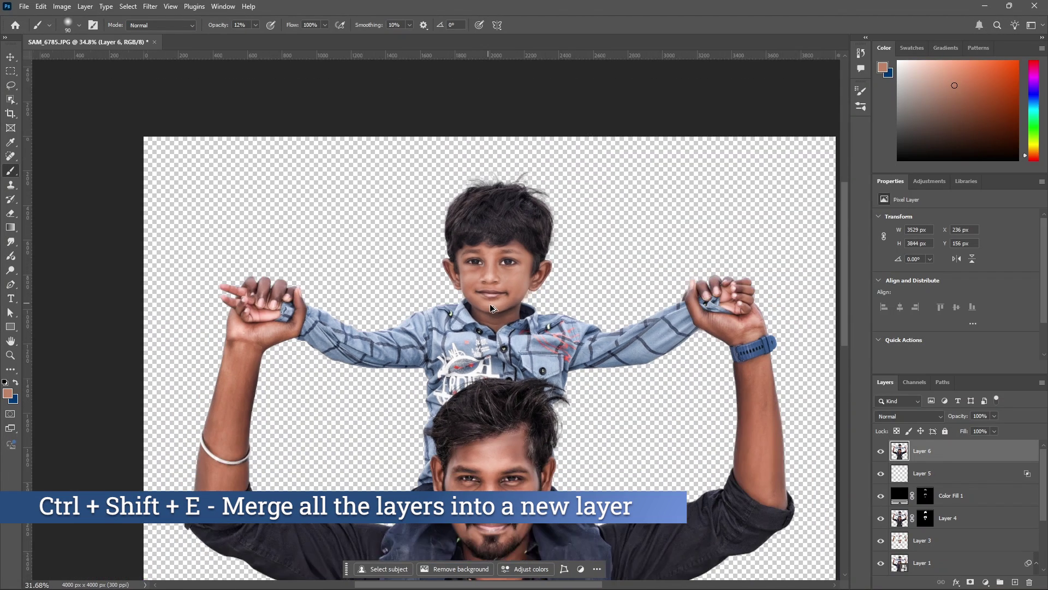
{"action": "scroll", "coordinate": [552, 360], "scroll_direction": "down", "scroll_amount": 1}
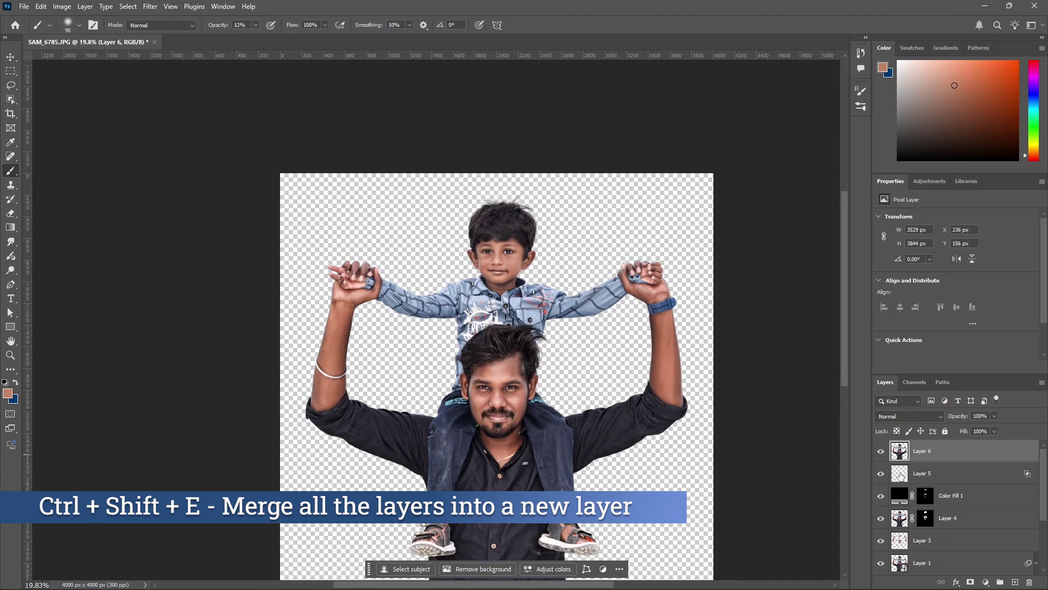
{"action": "left_click", "coordinate": [881, 453], "text": "alt"}
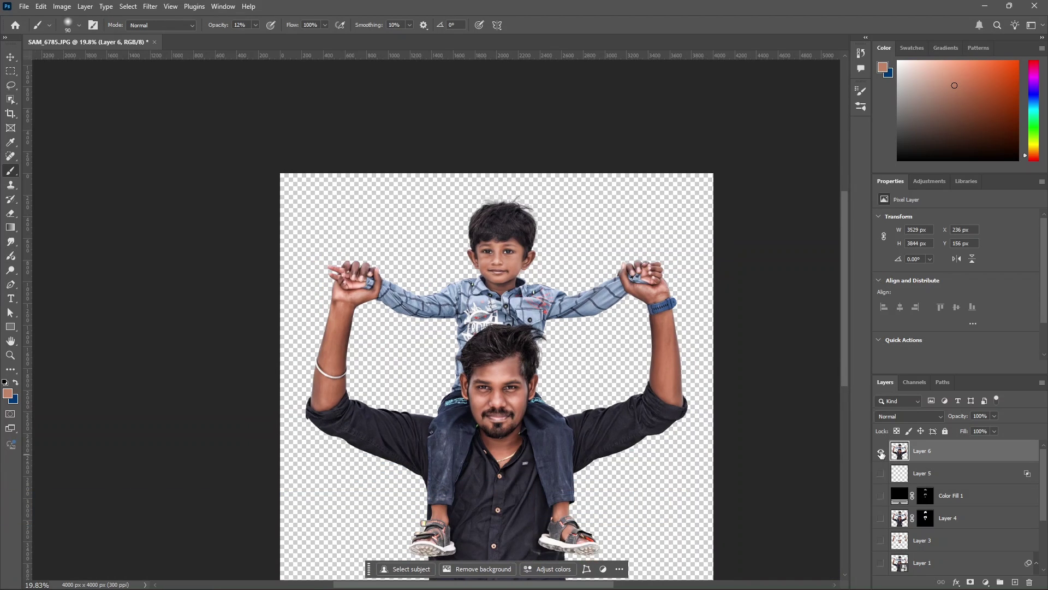
{"action": "scroll", "coordinate": [917, 467], "scroll_direction": "down", "scroll_amount": 3}
{"action": "scroll", "coordinate": [938, 529], "scroll_direction": "up", "scroll_amount": 3}
{"action": "scroll", "coordinate": [520, 385], "scroll_direction": "down", "scroll_amount": 1}
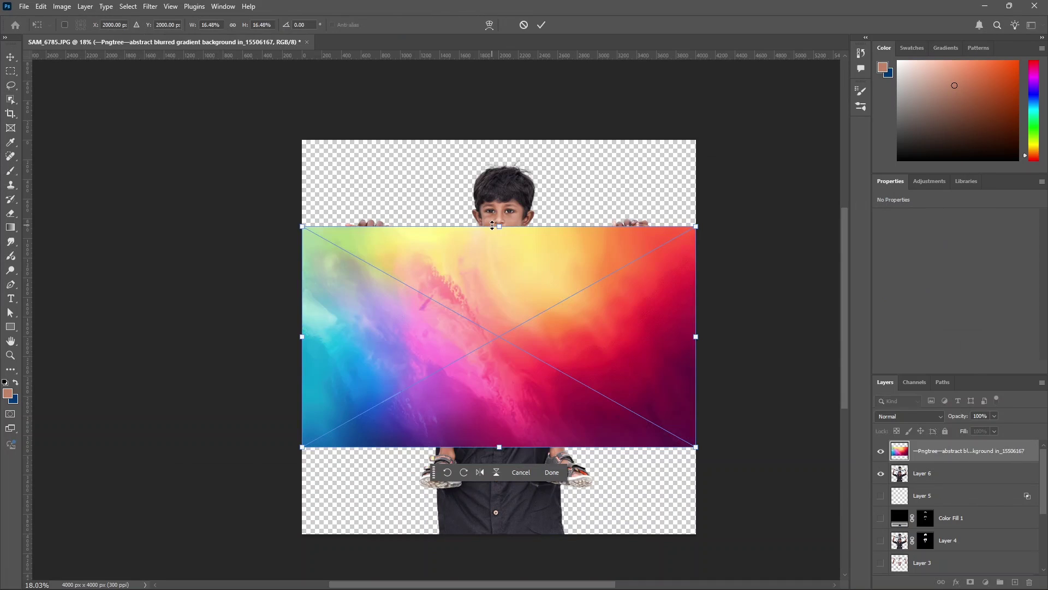
Step: Scale the placed Pngtree abstract gradient background to 31.56% to cover the canvas and put it directly below Layer 6
{"action": "left_click_drag", "start_coordinate": [499, 224], "coordinate": [499, 125]}
{"action": "left_click_drag", "start_coordinate": [501, 447], "coordinate": [506, 550]}
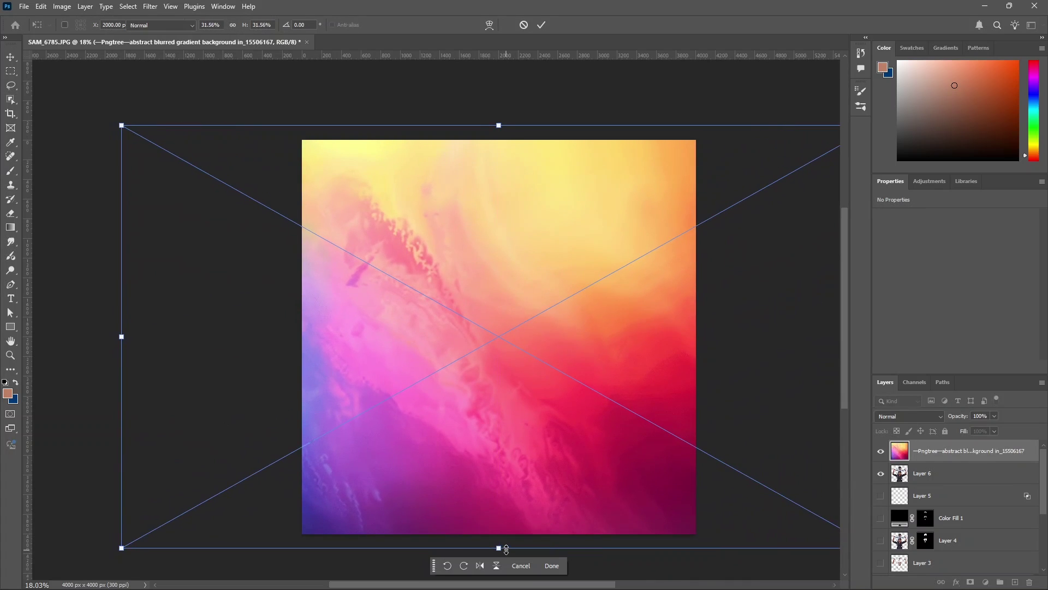
{"action": "key", "text": "Return"}
{"action": "left_click_drag", "start_coordinate": [934, 457], "coordinate": [933, 480]}
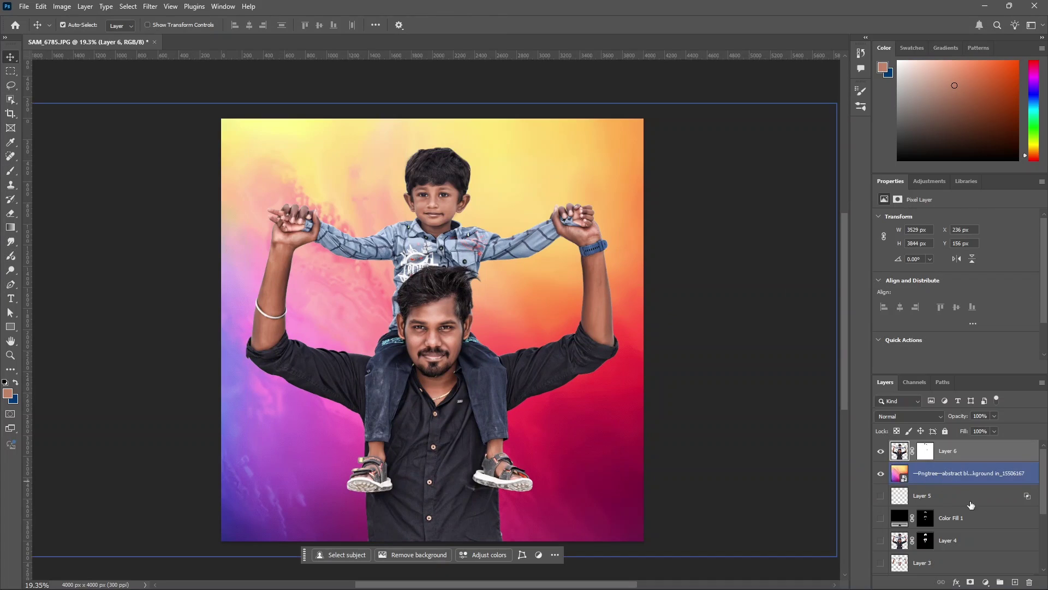
Step: Add a new layer above Layer 6 and paint yellow sampled from the background around the boy's hair with a brush enlarged to 800
{"action": "left_click", "coordinate": [1015, 582]}
{"action": "key", "text": "b"}
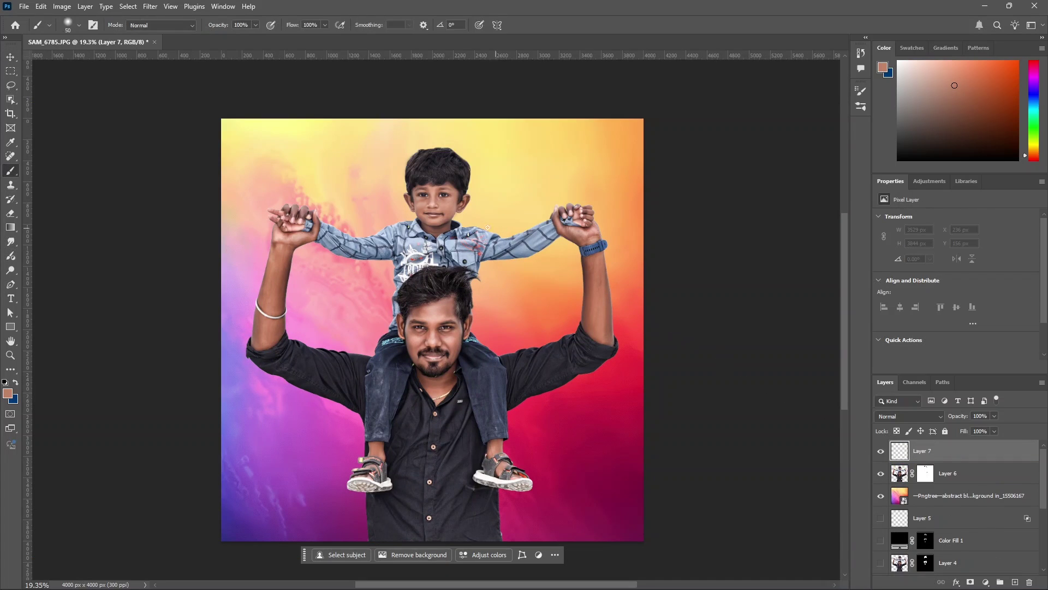
{"action": "key", "text": "bracketright"}
{"action": "key", "text": "bracketright"}
{"action": "key", "text": "bracketright"}
{"action": "key", "text": "bracketright"}
{"action": "key", "text": "bracketright"}
{"action": "key", "text": "bracketright"}
{"action": "key", "text": "bracketright"}
{"action": "key", "text": "alt"}
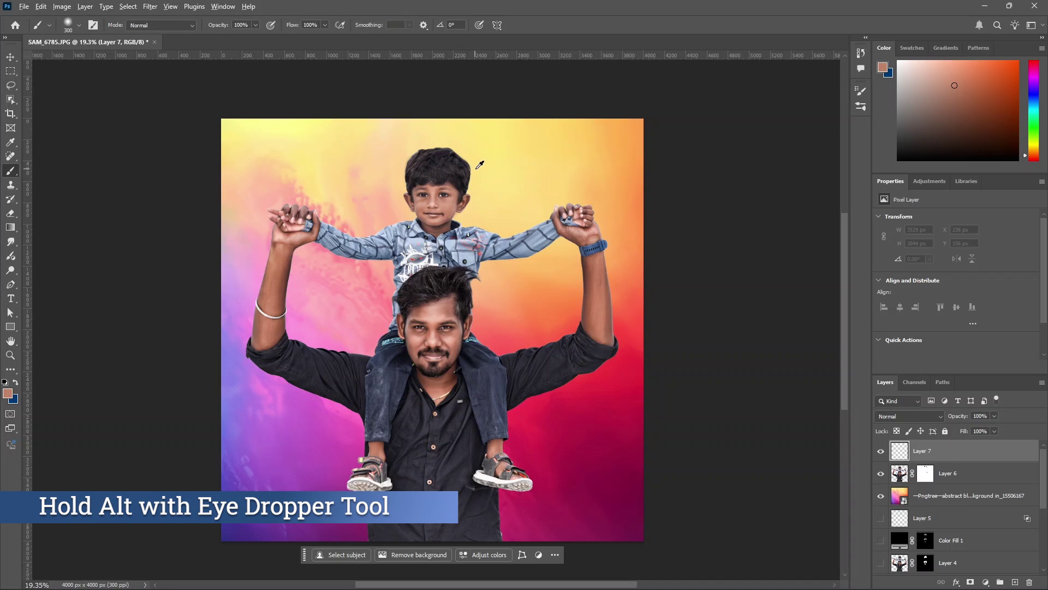
{"action": "left_click", "coordinate": [479, 171], "text": "alt"}
{"action": "key", "text": "bracketright"}
{"action": "key", "text": "bracketright"}
{"action": "key", "text": "bracketright"}
{"action": "key", "text": "bracketright"}
{"action": "key", "text": "bracketright"}
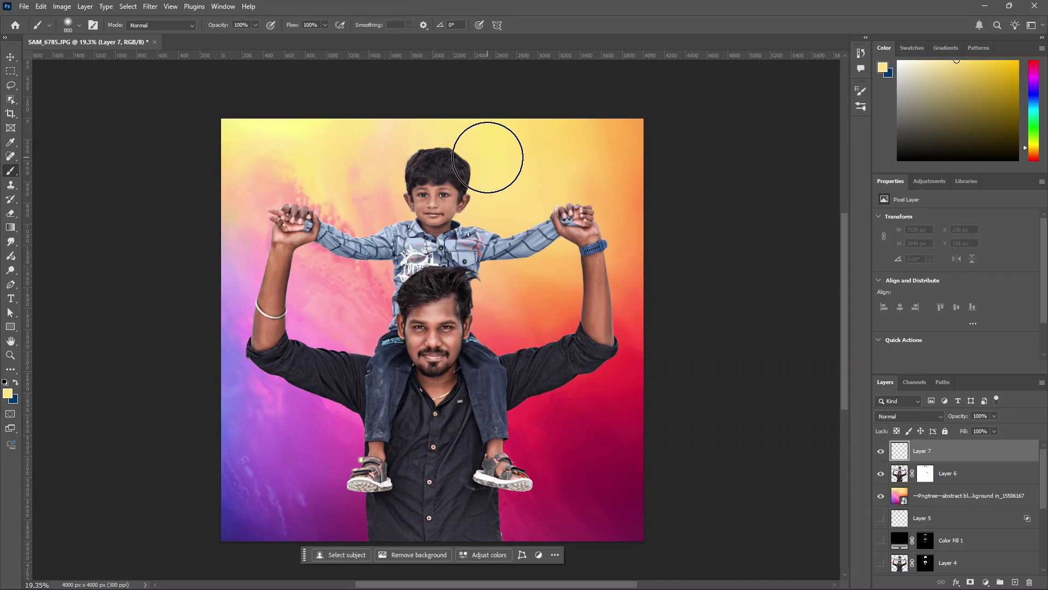
{"action": "left_click", "coordinate": [494, 155]}
{"action": "mouse_move", "coordinate": [479, 127]}
{"action": "left_mouse_down"}
{"action": "mouse_move", "coordinate": [431, 112]}
{"action": "mouse_move", "coordinate": [437, 98]}
{"action": "mouse_move", "coordinate": [416, 105]}
{"action": "left_mouse_up"}
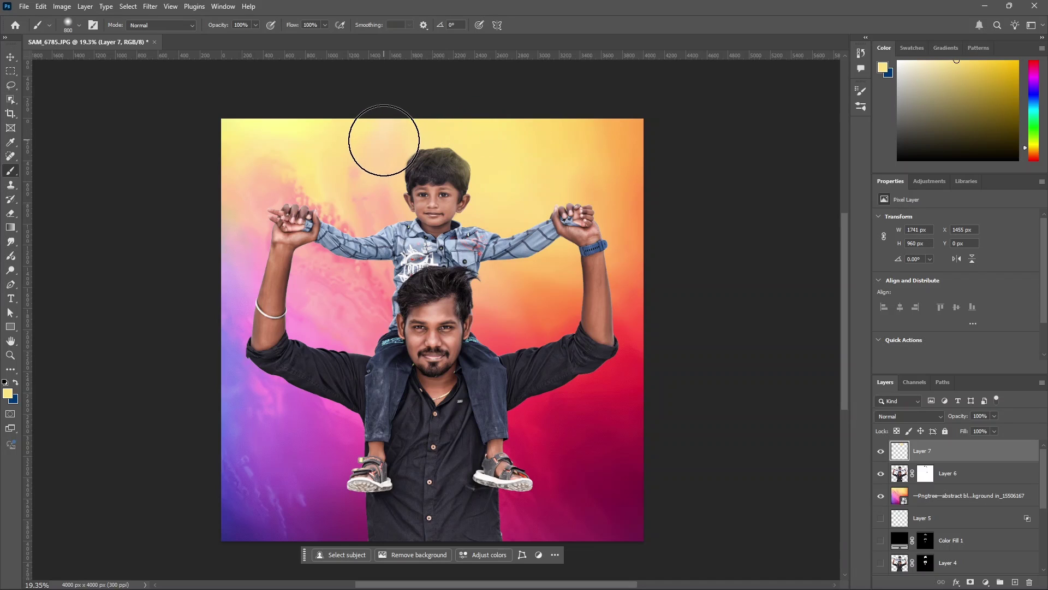
Step: Paint further background colours sampled beside the subjects, such as orange, red and pink, over the nearby edges of the hair, arms and shirt
{"action": "left_click", "coordinate": [397, 163], "text": "alt"}
{"action": "left_click_drag", "start_coordinate": [387, 139], "coordinate": [356, 174]}
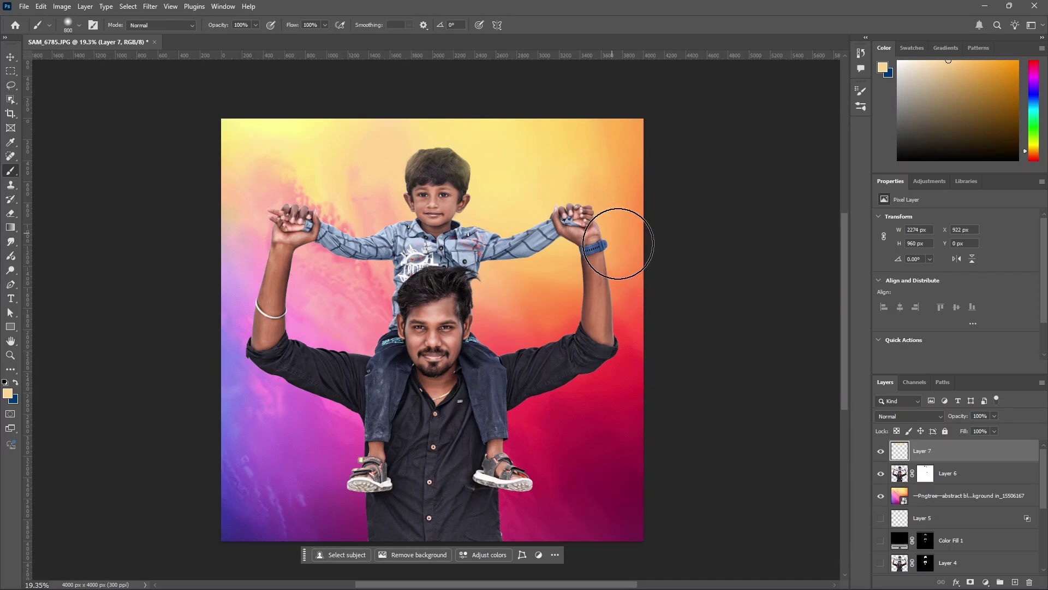
{"action": "left_click", "coordinate": [625, 299], "text": "alt"}
{"action": "mouse_move", "coordinate": [635, 279]}
{"action": "left_mouse_down"}
{"action": "mouse_move", "coordinate": [638, 320]}
{"action": "mouse_move", "coordinate": [672, 353]}
{"action": "left_mouse_up"}
{"action": "left_click", "coordinate": [597, 398], "text": "alt"}
{"action": "left_click_drag", "start_coordinate": [601, 398], "coordinate": [566, 417]}
{"action": "left_click", "coordinate": [326, 334], "text": "alt"}
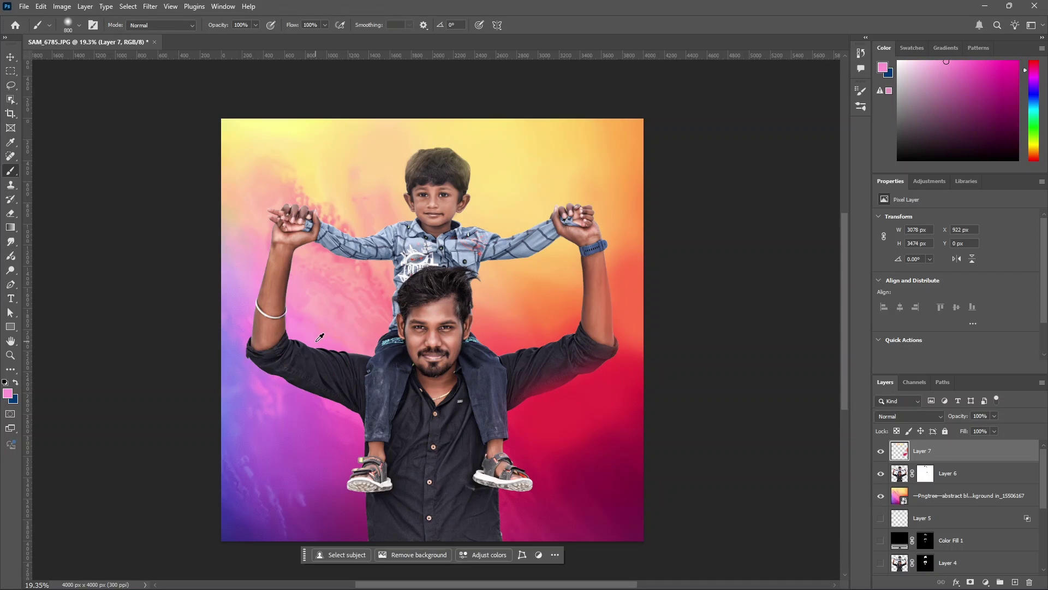
{"action": "left_click_drag", "start_coordinate": [315, 316], "coordinate": [350, 326]}
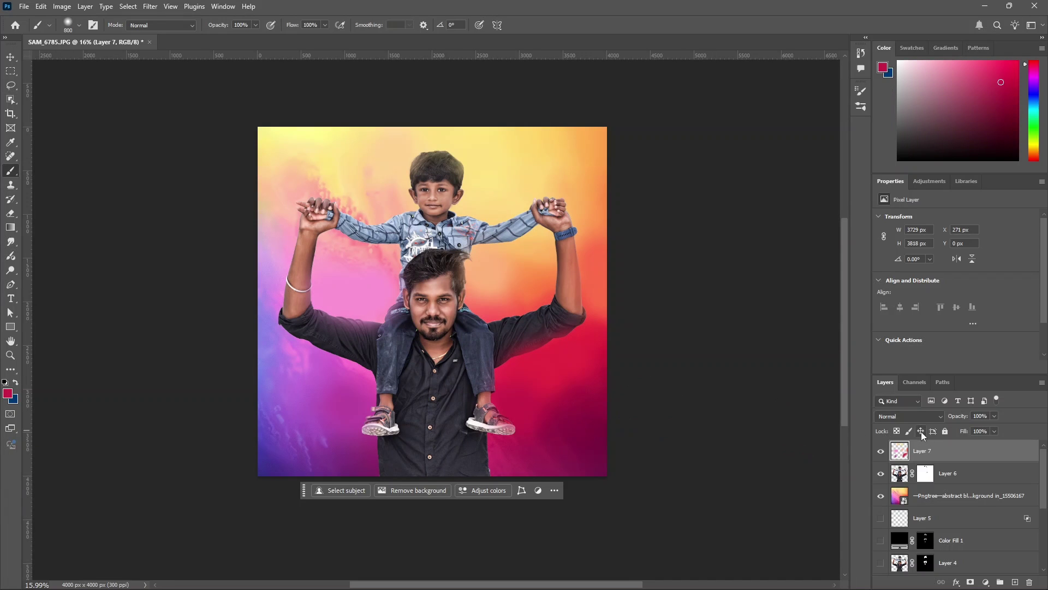
Step: Set Layer 7 to Vivid Light and split the underlying layer's black Blend If slider to 0 / 35
{"action": "left_click", "coordinate": [912, 418]}
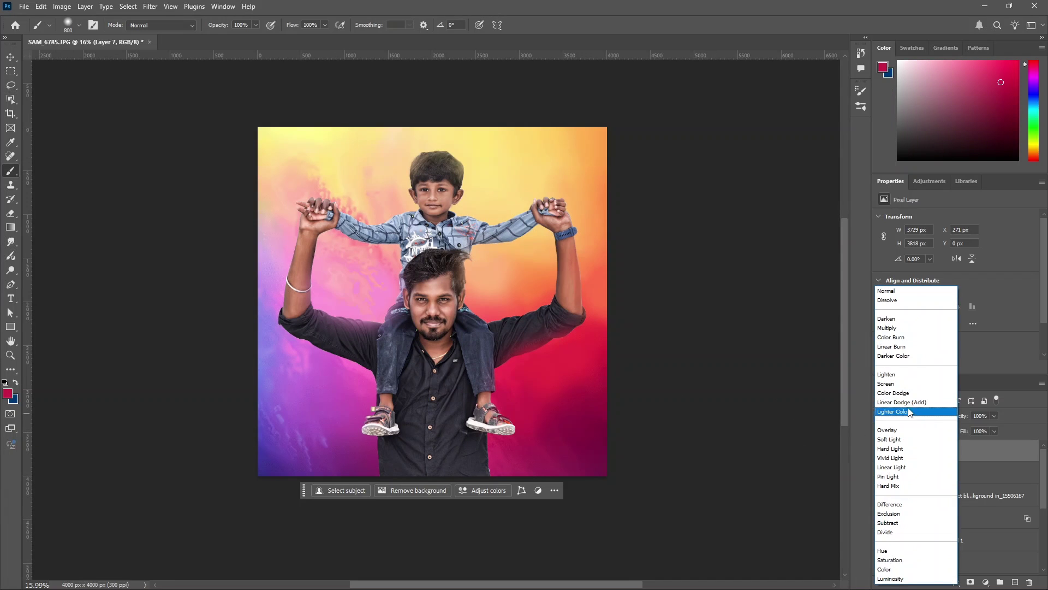
{"action": "left_click", "coordinate": [894, 459]}
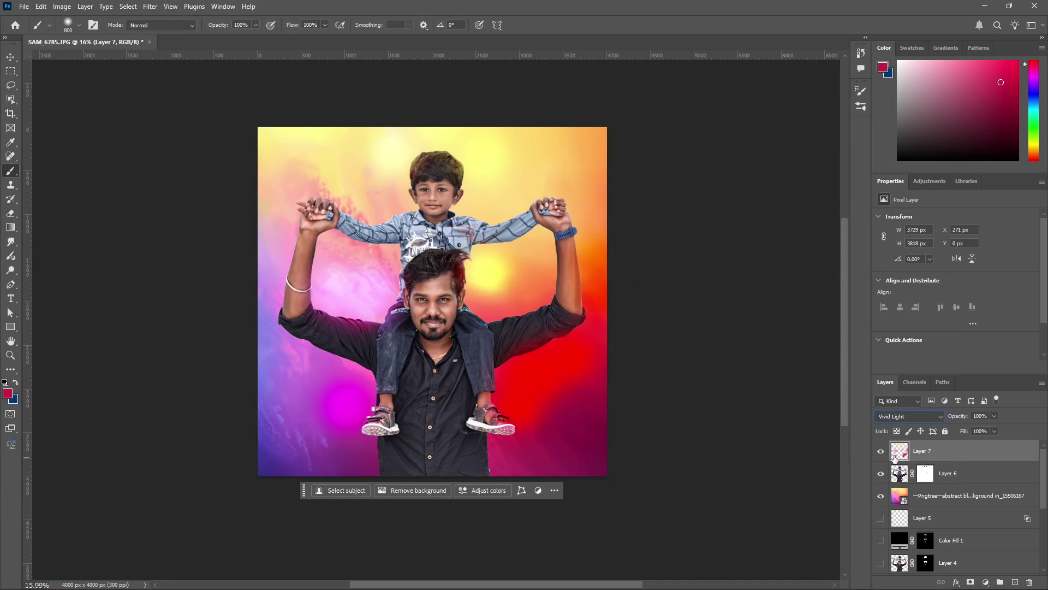
{"action": "left_click", "coordinate": [955, 583]}
{"action": "left_click", "coordinate": [971, 478]}
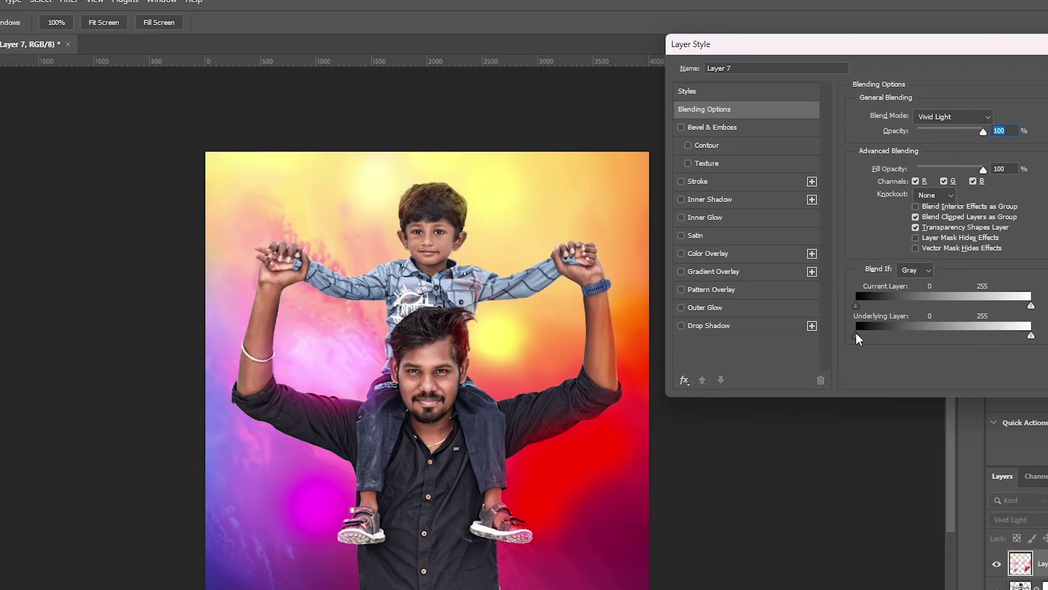
{"action": "mouse_move", "coordinate": [863, 331]}
{"action": "left_mouse_down"}
{"action": "mouse_move", "coordinate": [902, 326]}
{"action": "mouse_move", "coordinate": [877, 334]}
{"action": "left_mouse_up"}
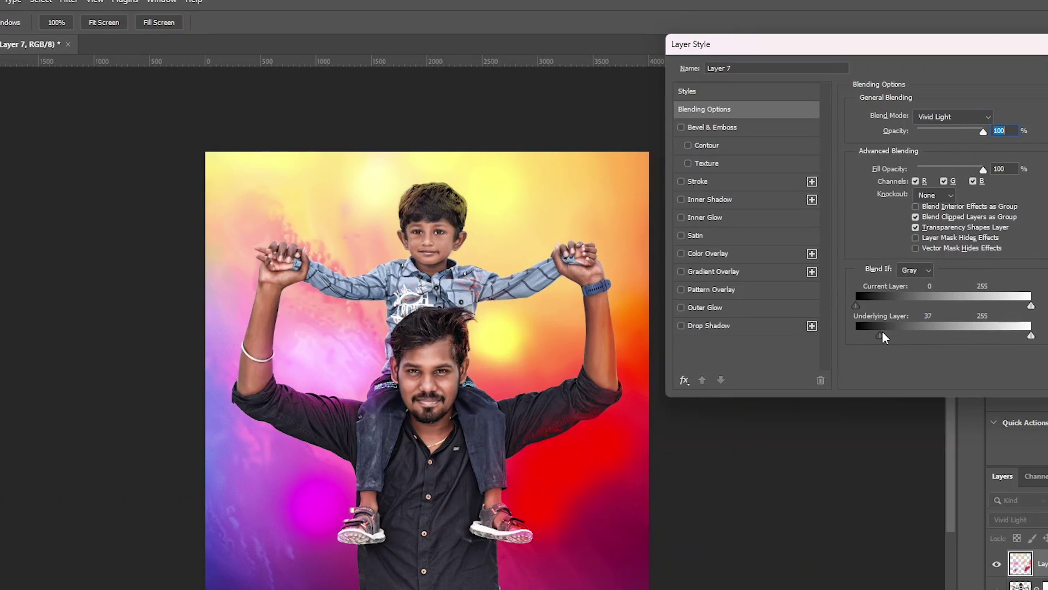
{"action": "left_click_drag", "start_coordinate": [878, 333], "coordinate": [847, 344]}
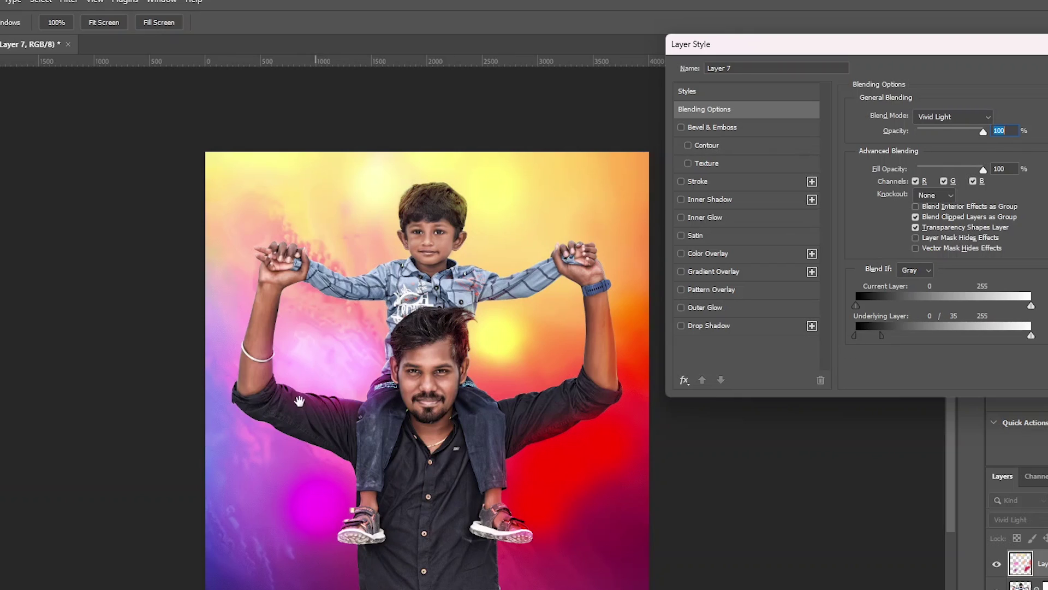
Step: Adjust the remaining Blend If sliders, splitting the current layer's white slider, and apply the layer style to Layer 7
{"action": "left_click_drag", "start_coordinate": [1031, 335], "coordinate": [1010, 338]}
{"action": "left_click_drag", "start_coordinate": [870, 310], "coordinate": [881, 308]}
{"action": "left_click_drag", "start_coordinate": [1006, 306], "coordinate": [1047, 306]}
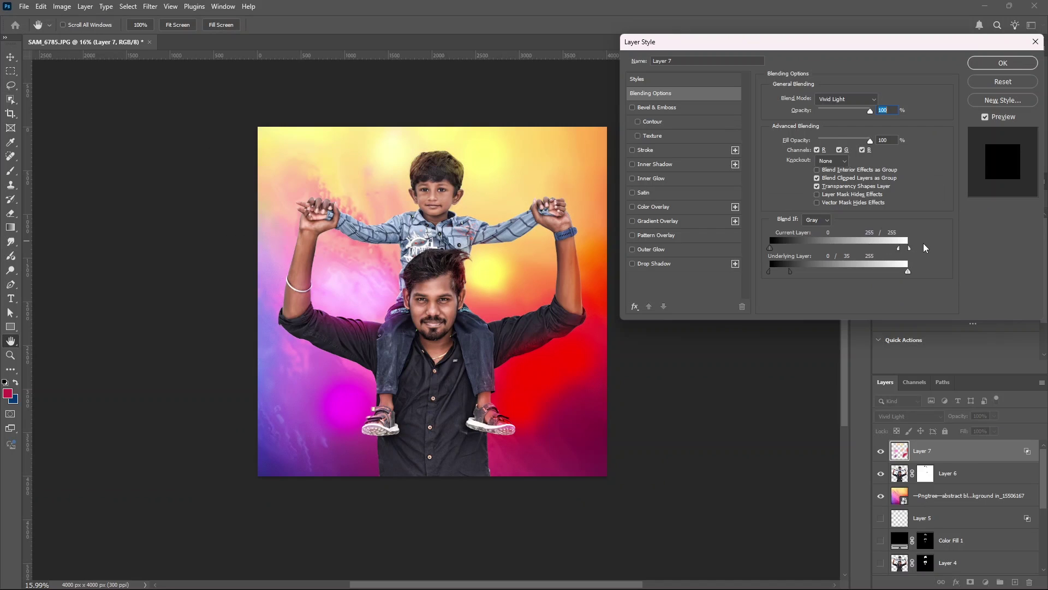
{"action": "left_click_drag", "start_coordinate": [907, 250], "coordinate": [882, 250]}
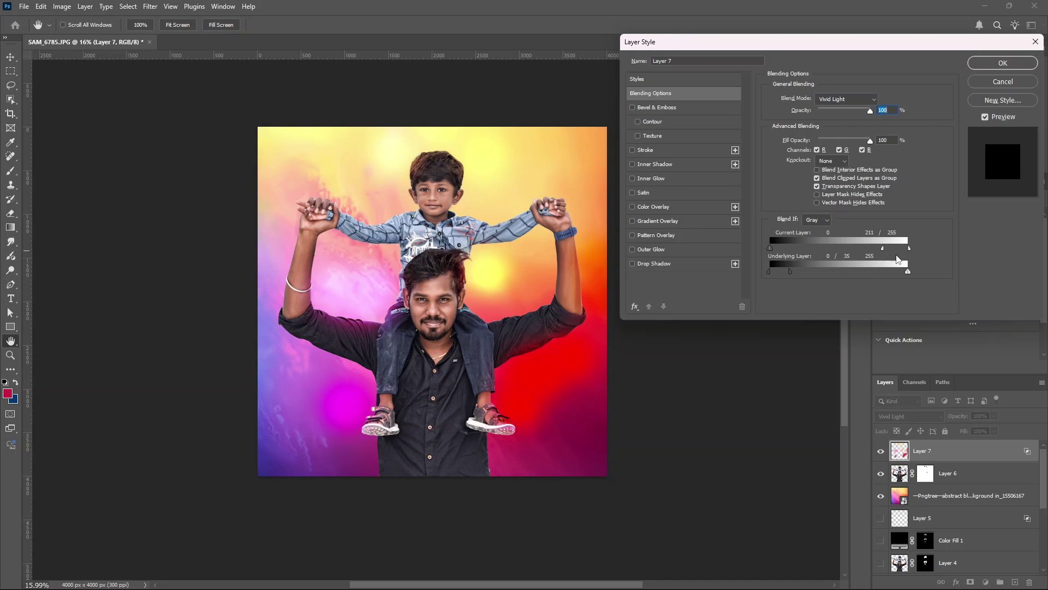
{"action": "left_click_drag", "start_coordinate": [900, 251], "coordinate": [906, 248]}
{"action": "left_click", "coordinate": [996, 63]}
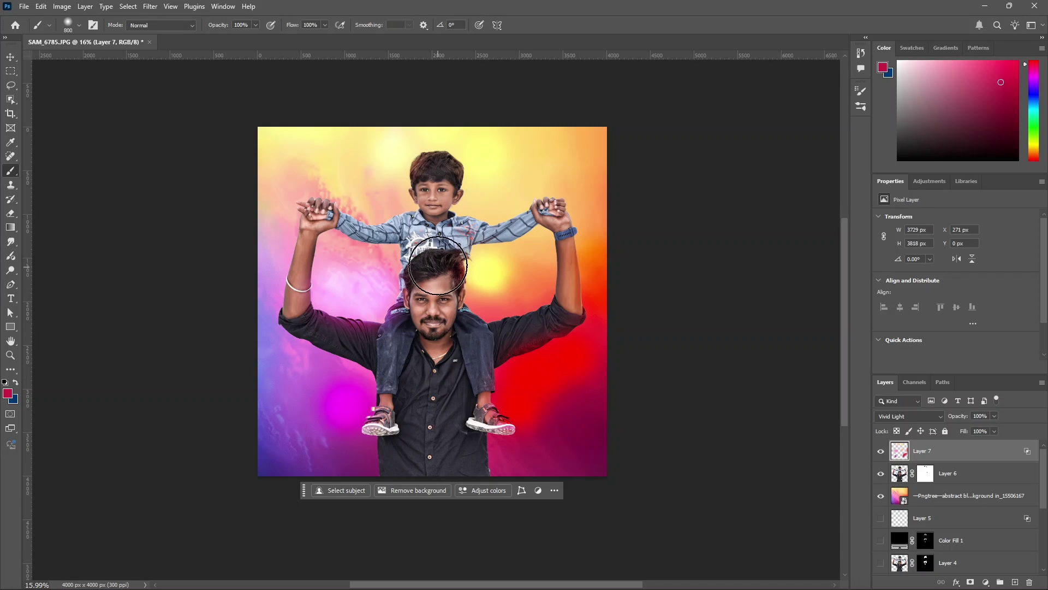
Step: Clip Layer 7 to Layer 6 so the painted colours affect only the man and the boy
{"action": "right_click", "coordinate": [922, 452]}
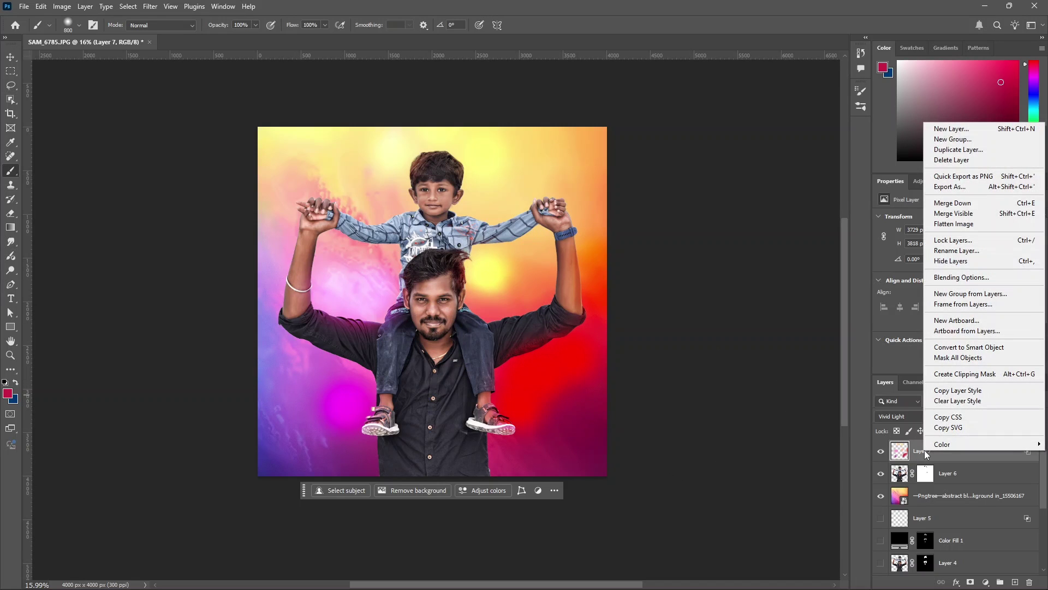
{"action": "left_click", "coordinate": [956, 375]}
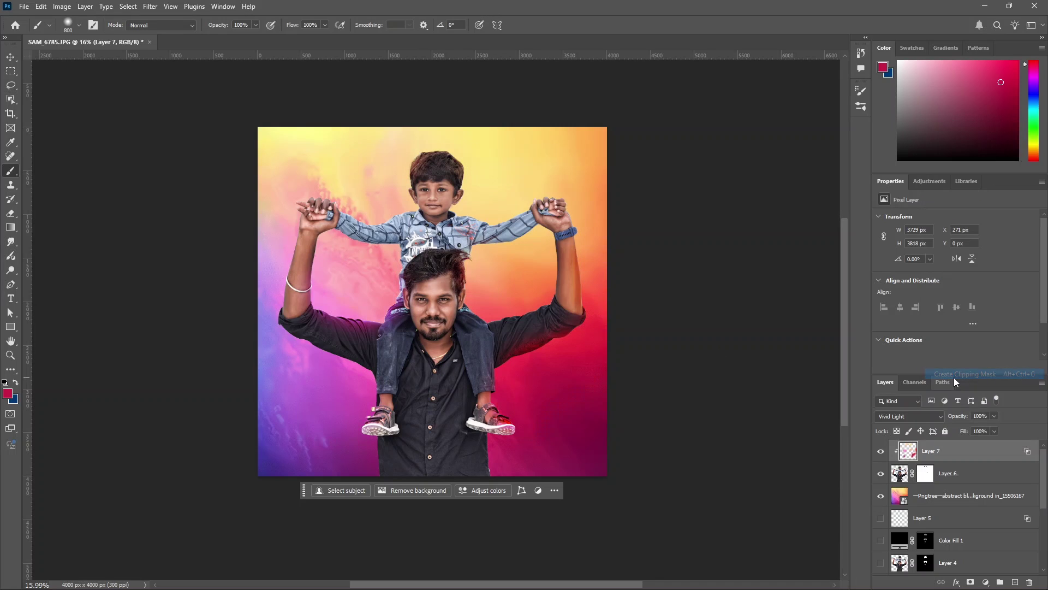
{"action": "scroll", "coordinate": [499, 381], "scroll_direction": "up", "scroll_amount": 3}
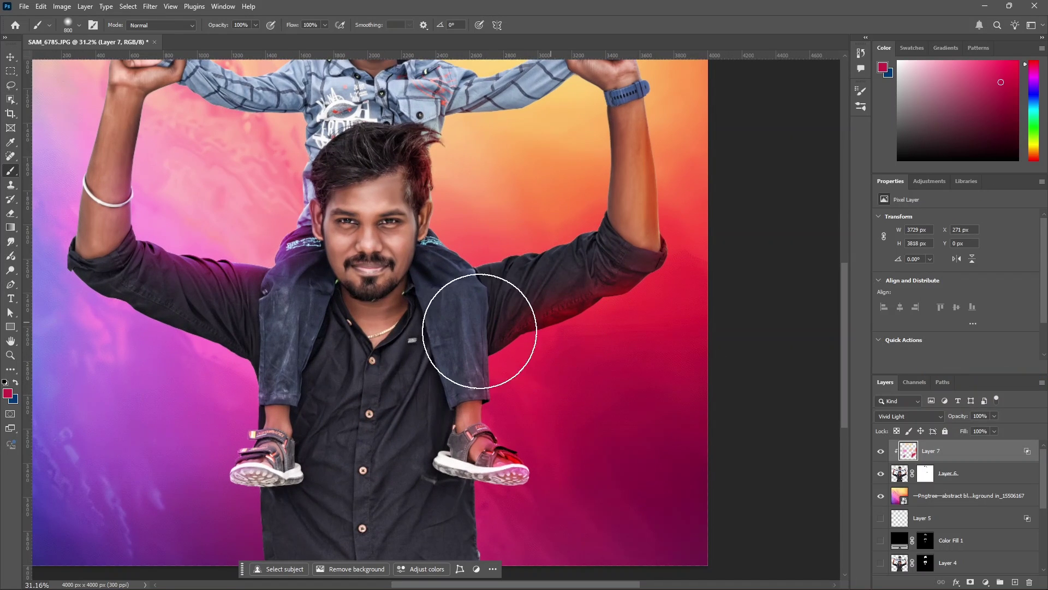
{"action": "scroll", "coordinate": [249, 313], "scroll_direction": "up", "scroll_amount": 3}
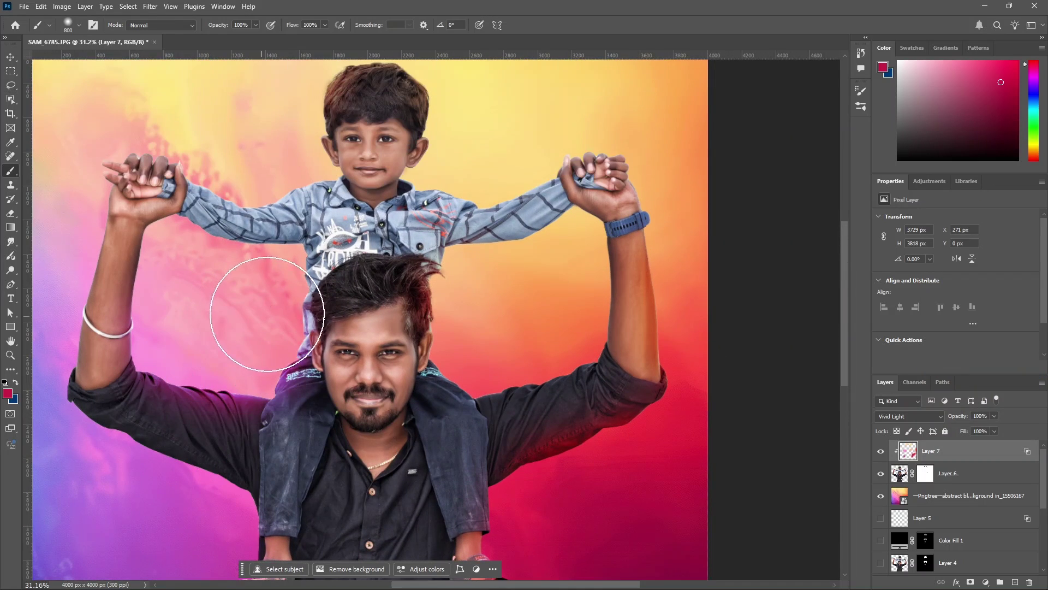
{"action": "scroll", "coordinate": [371, 243], "scroll_direction": "down", "scroll_amount": 2}
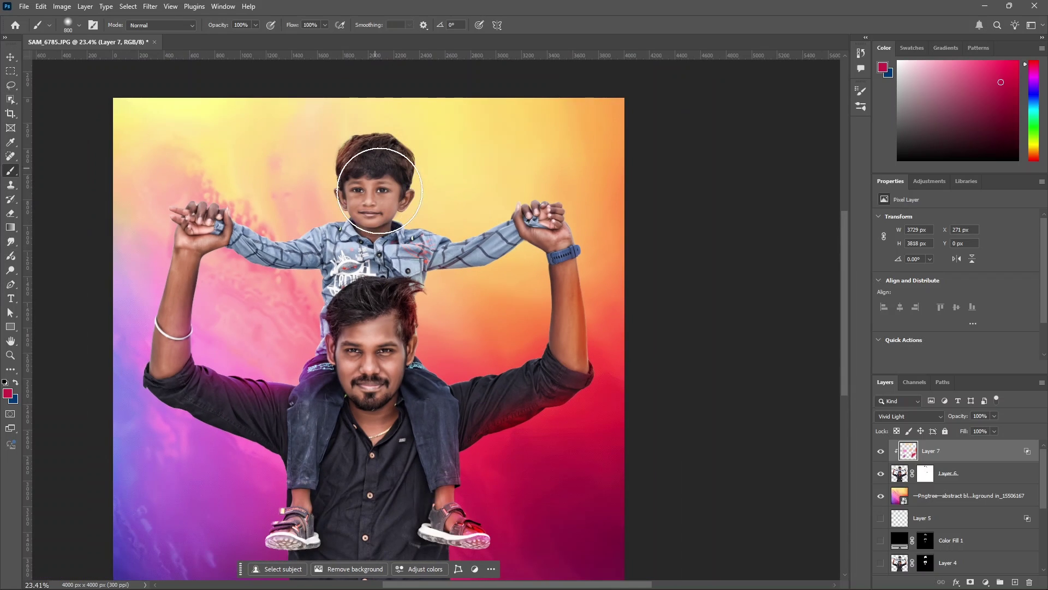
{"action": "scroll", "coordinate": [420, 304], "scroll_direction": "down", "scroll_amount": 2}
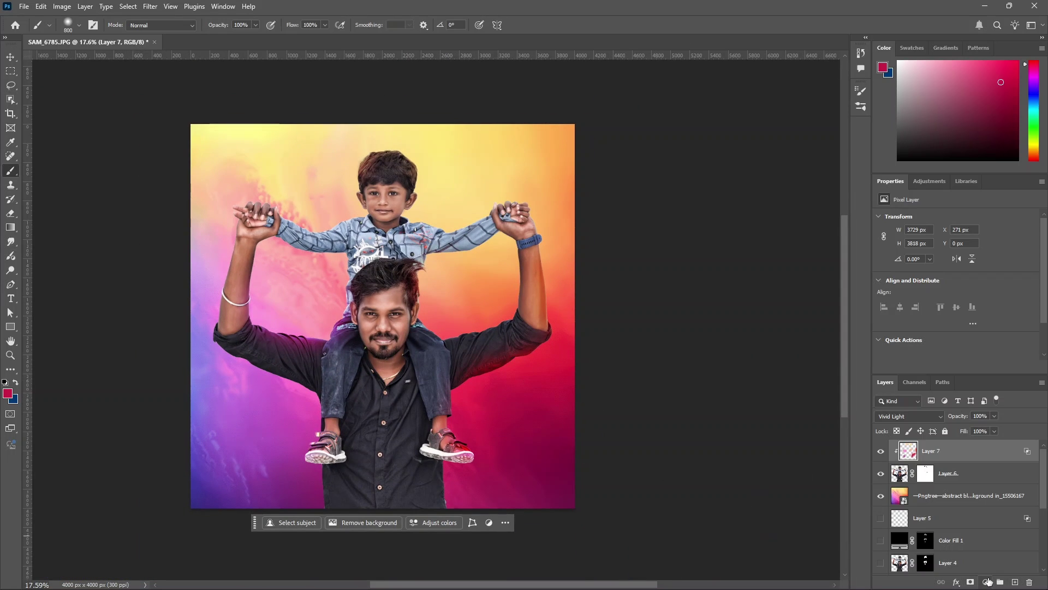
Step: Add a Color Lookup adjustment layer using the Crisp_Warm.look 3D LUT and lower its opacity to 25%
{"action": "left_click", "coordinate": [985, 582]}
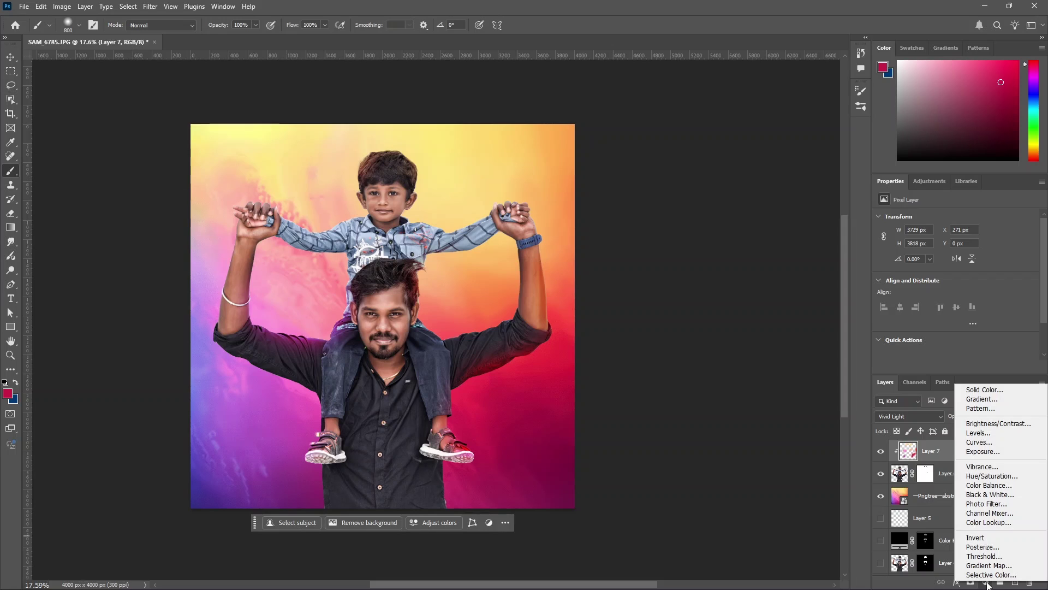
{"action": "left_click", "coordinate": [985, 522]}
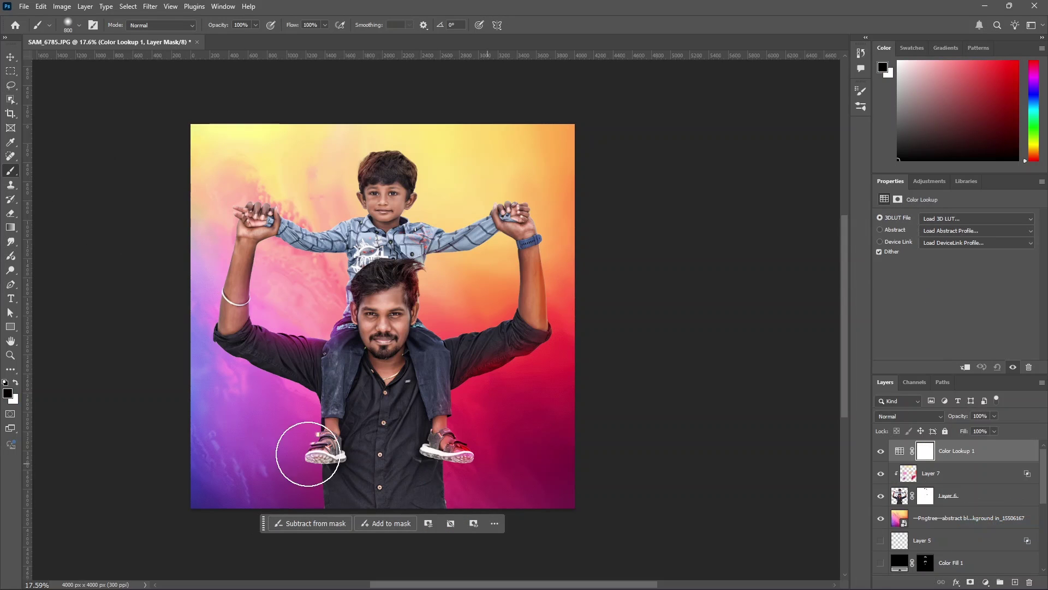
{"action": "left_click", "coordinate": [932, 218]}
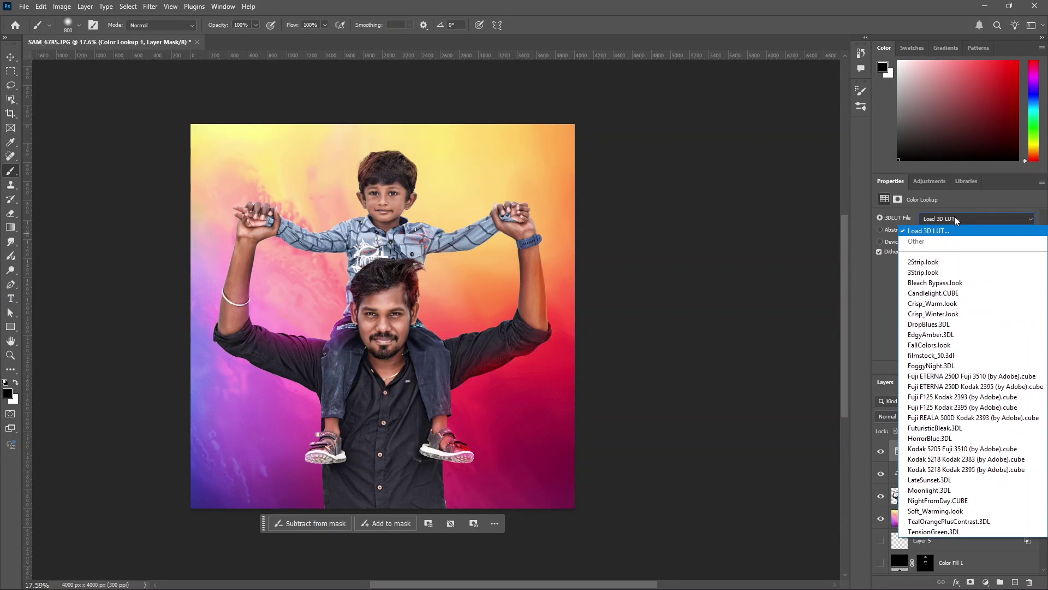
{"action": "left_click", "coordinate": [935, 304]}
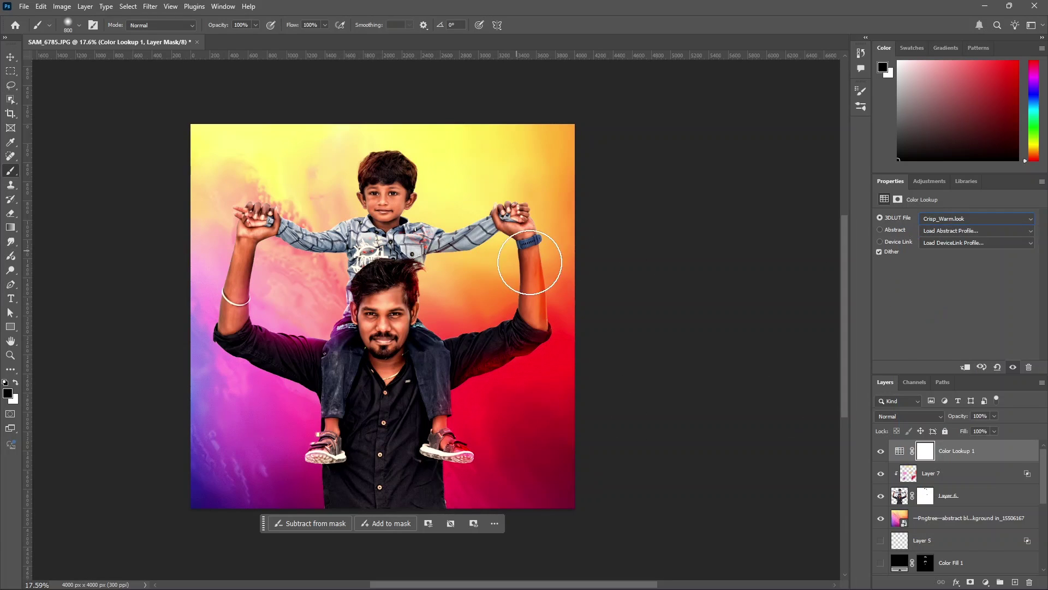
{"action": "left_click", "coordinate": [992, 416]}
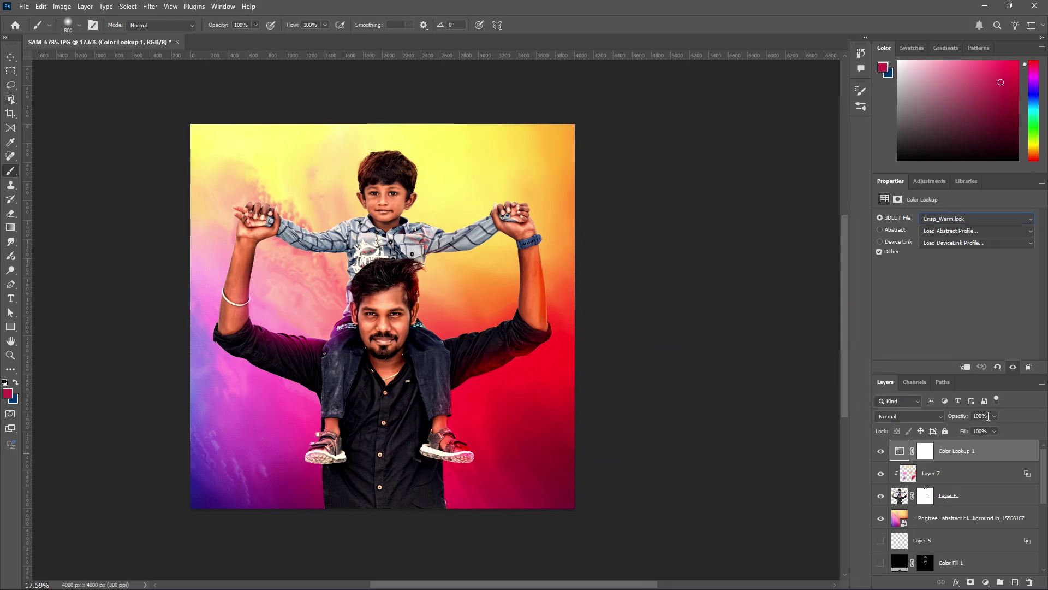
{"action": "type", "text": "25"}
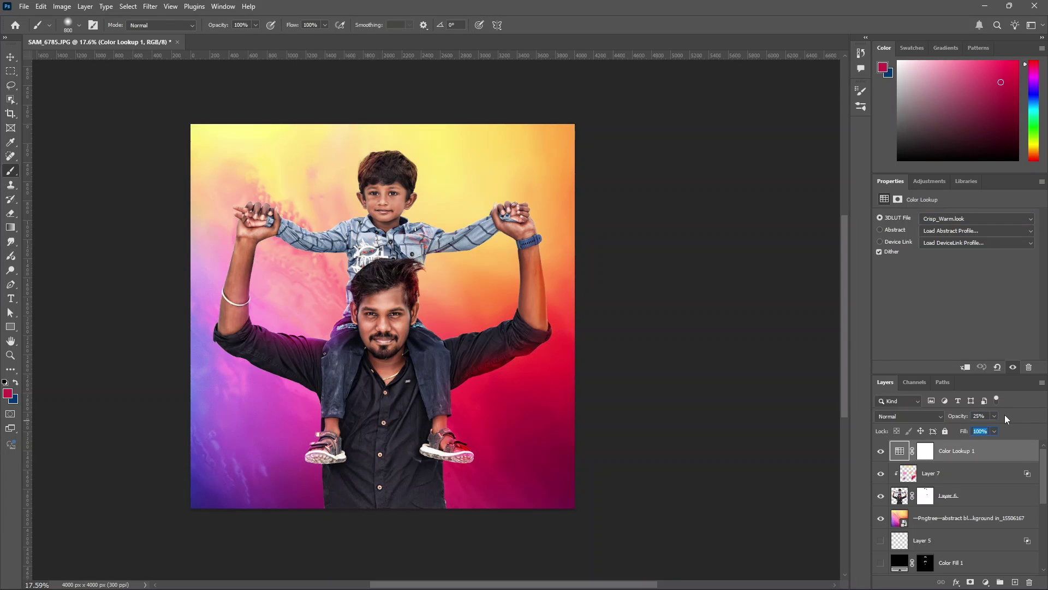
{"action": "left_click", "coordinate": [976, 415]}
Step: Compare the image with and without the Color Lookup adjustment
{"action": "left_click", "coordinate": [880, 453]}
{"action": "left_click", "coordinate": [880, 452]}
{"action": "left_click", "coordinate": [880, 453]}
{"action": "left_click", "coordinate": [880, 452]}
{"action": "scroll", "coordinate": [375, 322], "scroll_direction": "up", "scroll_amount": 4}
{"action": "scroll", "coordinate": [424, 331], "scroll_direction": "down", "scroll_amount": 3}
Step: Add a Color Balance adjustment layer above Color Lookup 1 and shift its colour sliders
{"action": "left_click", "coordinate": [986, 582]}
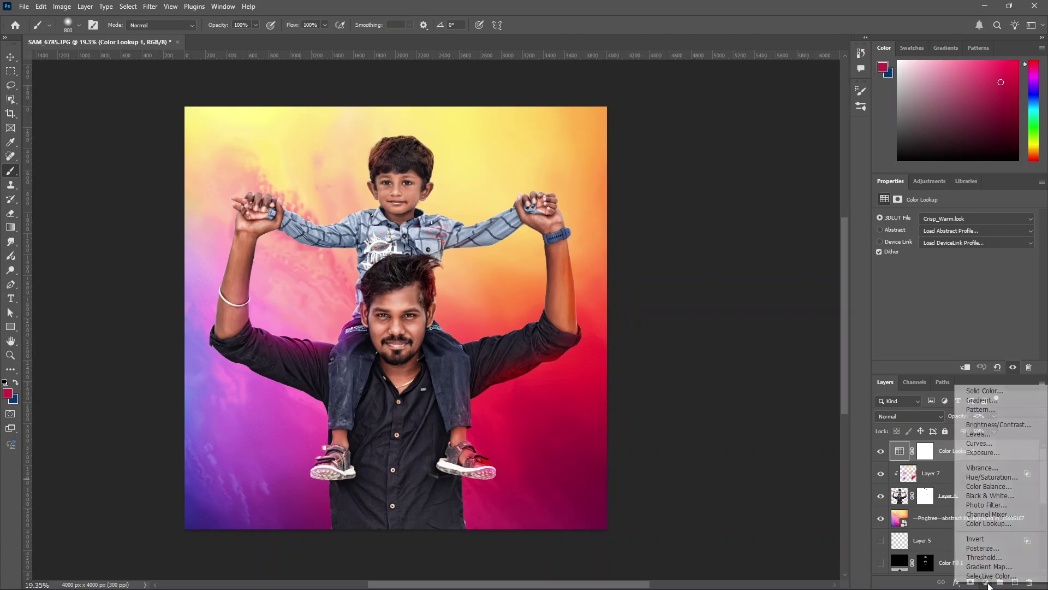
{"action": "left_click", "coordinate": [991, 487]}
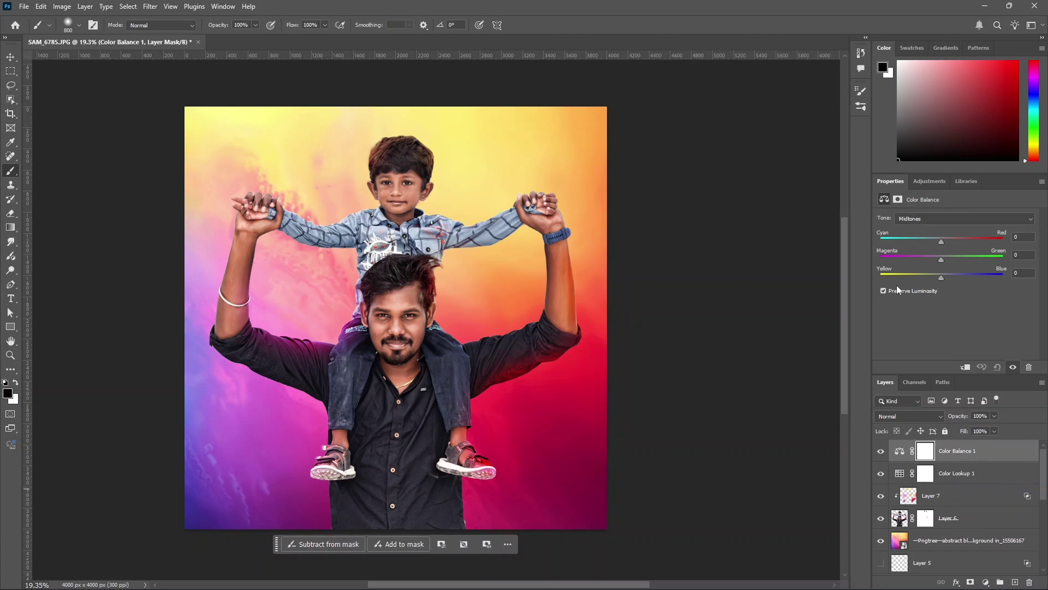
{"action": "left_click_drag", "start_coordinate": [942, 242], "coordinate": [935, 278]}
{"action": "left_click", "coordinate": [938, 219]}
{"action": "left_click", "coordinate": [935, 245]}
Step: Switch Layer 10 off and on repeatedly to compare the finished edit with the image before it
{"action": "left_click", "coordinate": [881, 451]}
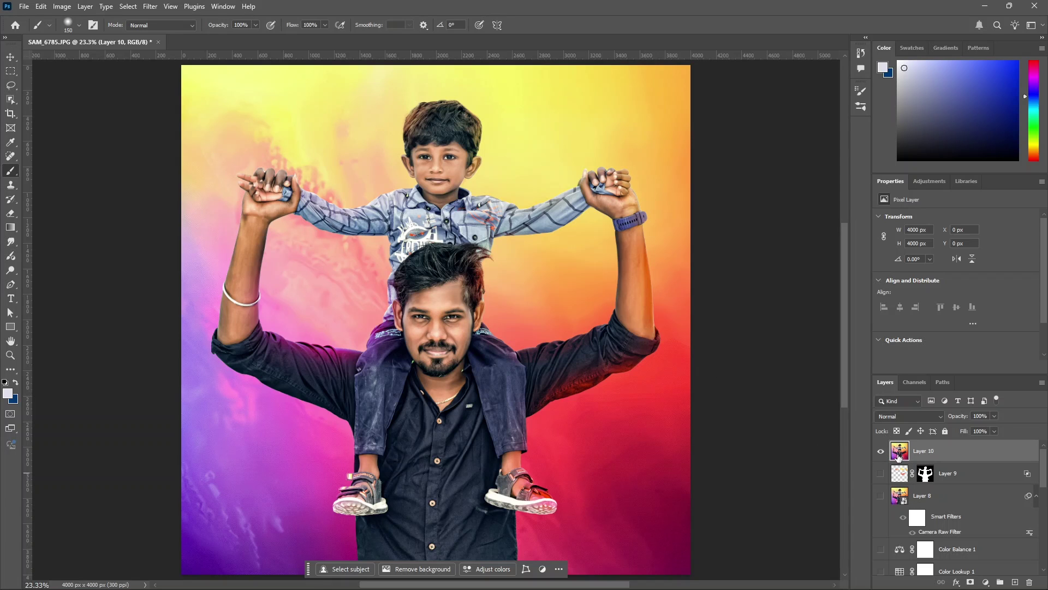
{"action": "left_click", "coordinate": [881, 453]}
{"action": "left_click", "coordinate": [880, 453]}
{"action": "left_click", "coordinate": [881, 453]}
{"action": "left_click", "coordinate": [881, 453]}
{"action": "left_click", "coordinate": [881, 452]}
{"action": "left_click", "coordinate": [881, 452]}
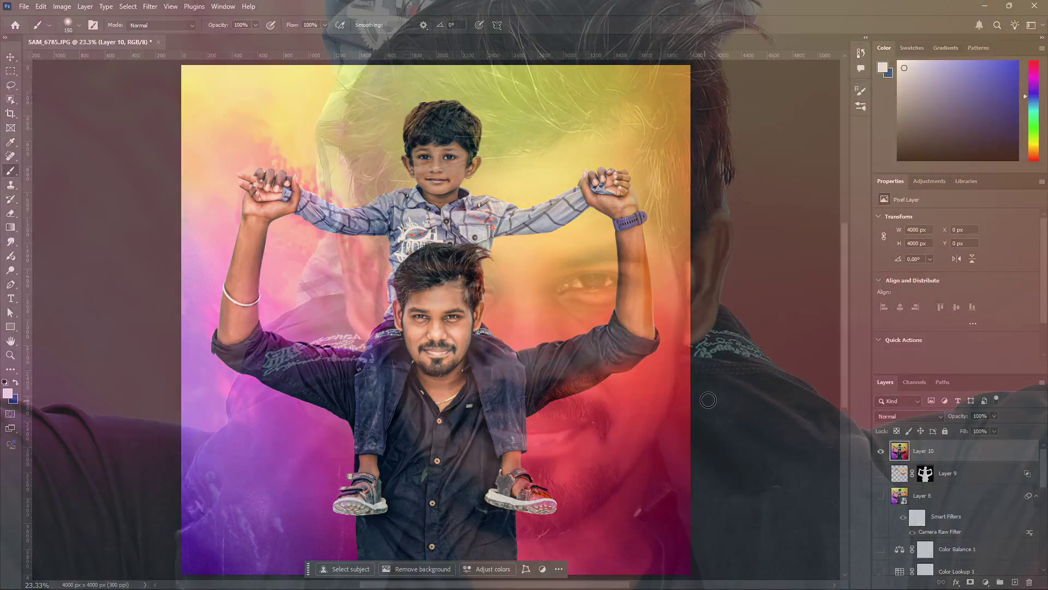